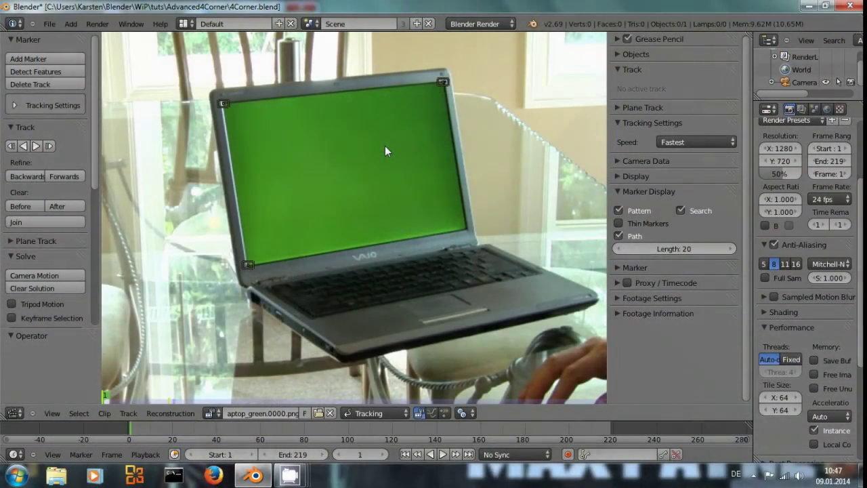
Play the laptop clip and expand Tracking Settings to check the Match options
key("alt+a")
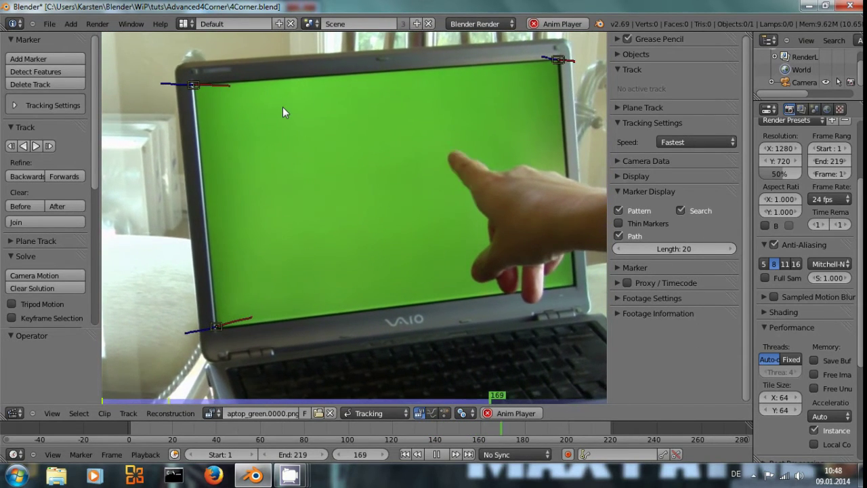
left_click(14, 105)
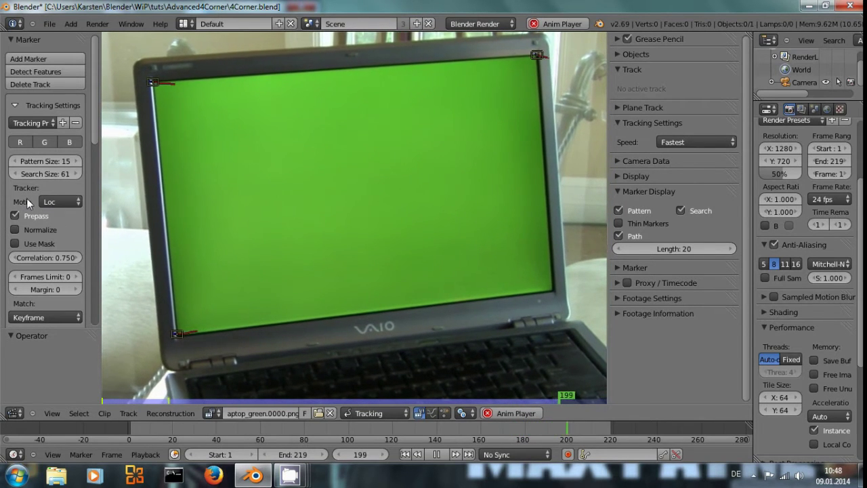
left_click(36, 317)
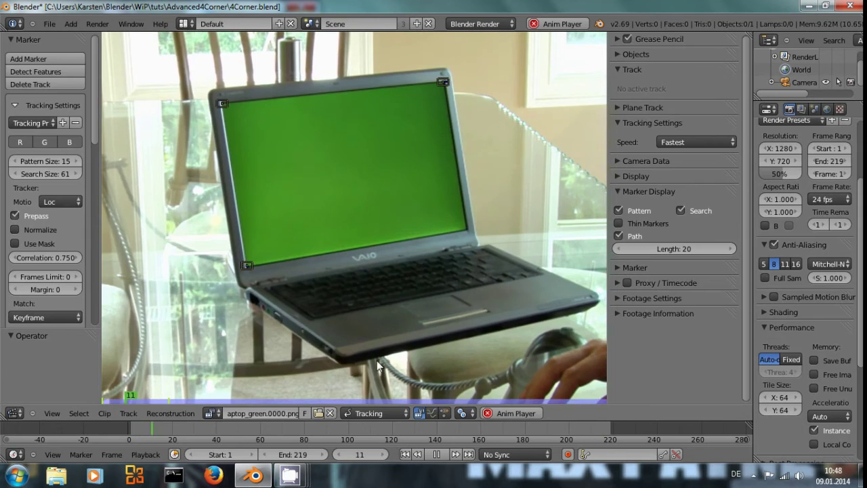
Stop playback, step through frames to watch the corner markers, zoom out and return to frame 1
key("alt+a")
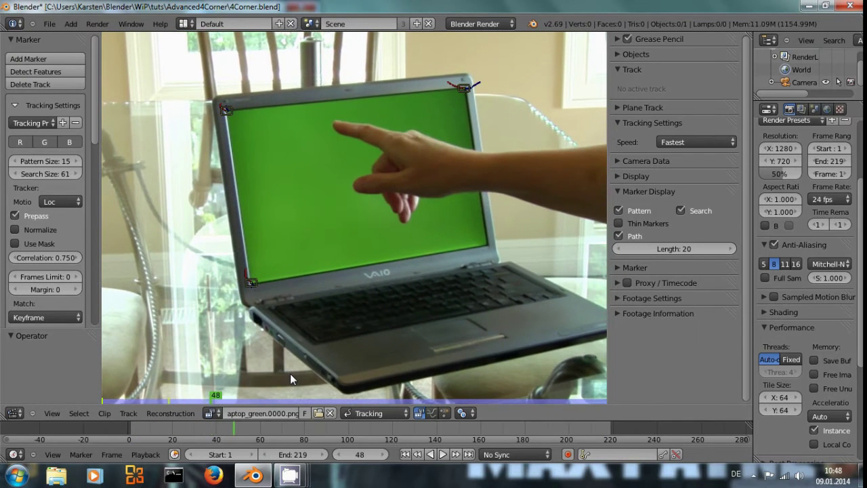
key("Left")
key("Left")
key("Left")
key("Left")
key("Left")
key("Left")
key("Left")
key("Left")
key("Left")
key("Left")
key("Left")
key("Left")
key("Left")
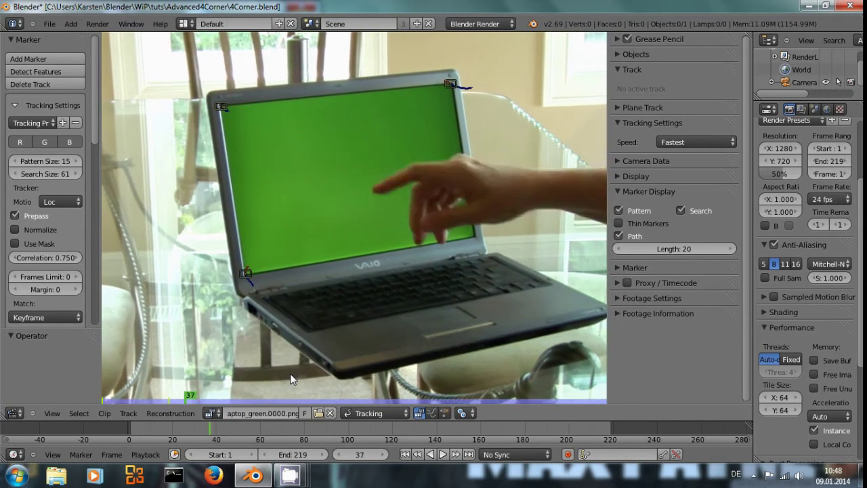
key("Down")
key("Right")
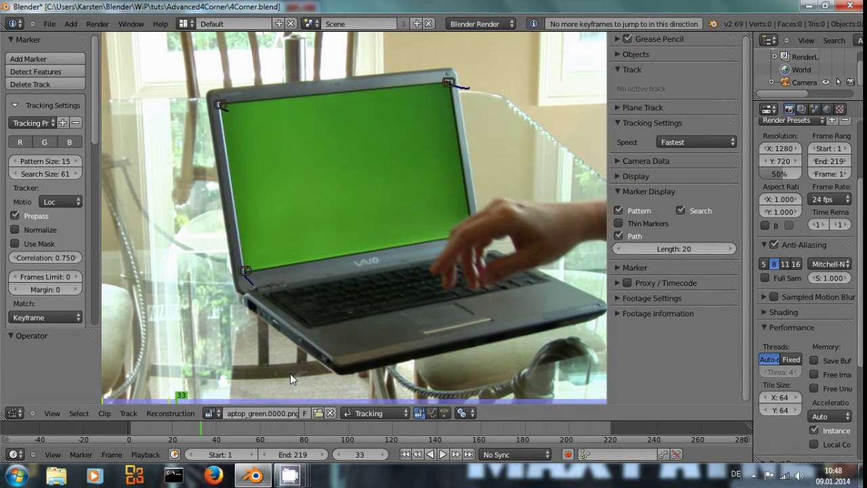
key("Right")
key("Right")
key("Right")
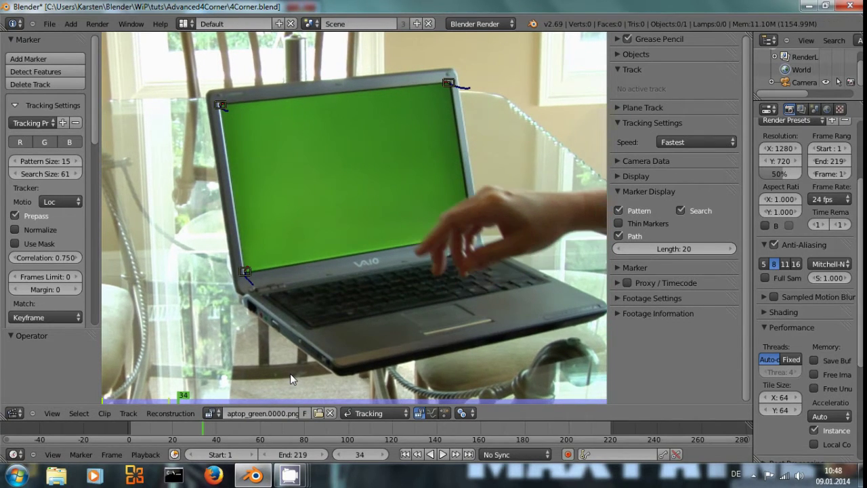
key("Right")
key("Right")
key("Right")
key("Right")
key("Right")
key("Right")
key("Right")
key("Right")
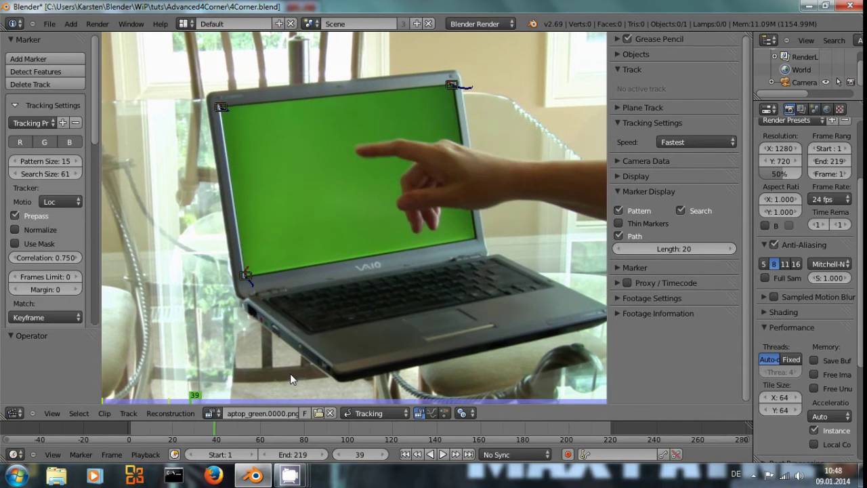
key("ctrl+t")
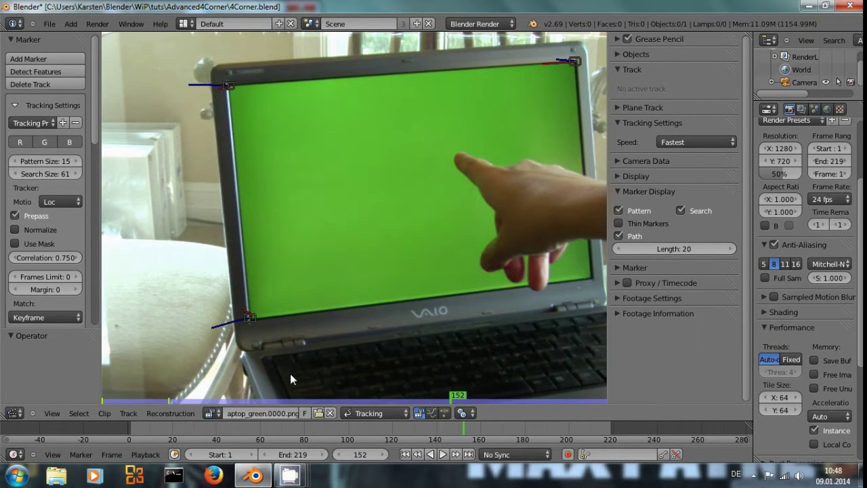
scroll(339, 197, "down", 3)
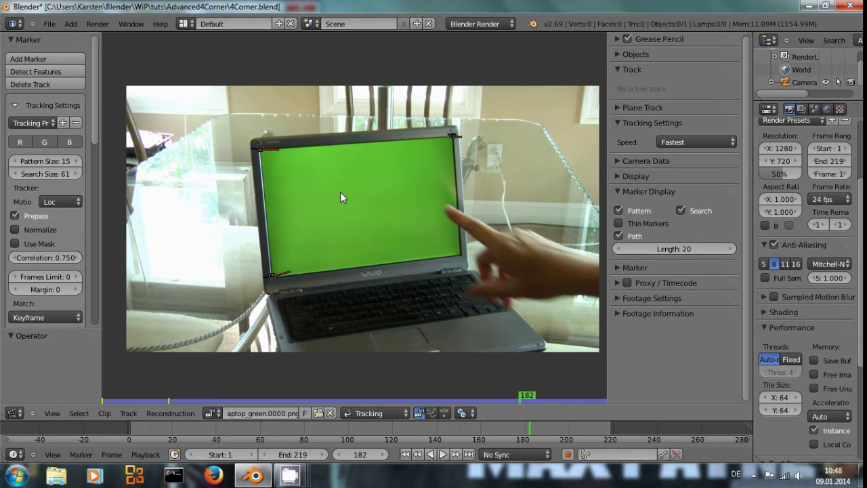
key("shift+Left")
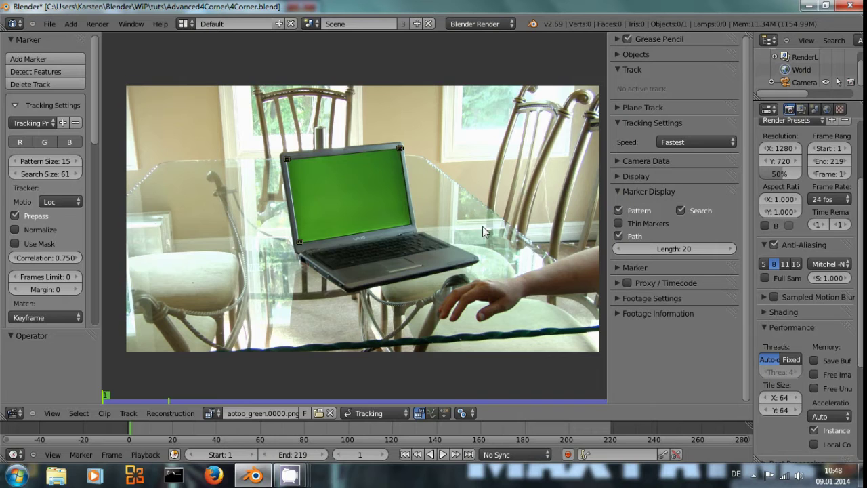
Recenter the footage and collapse the empty track information panel
middle_click_drag(454, 195, 459, 212)
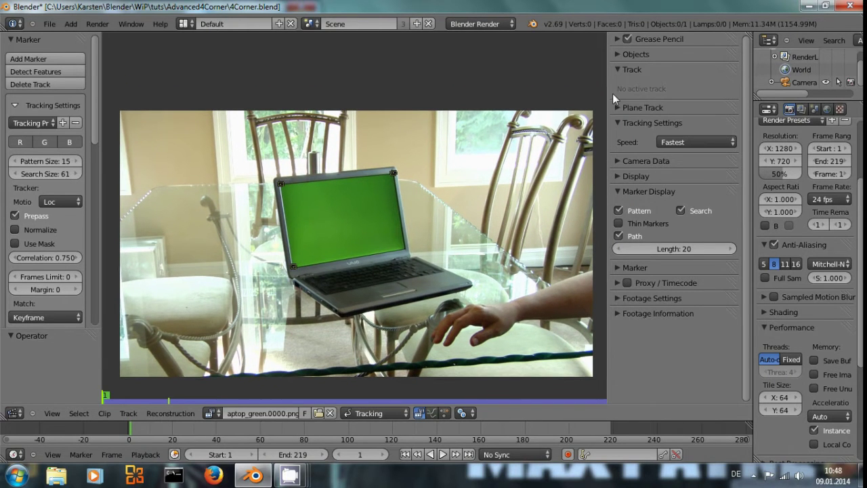
scroll(568, 210, "down", 1)
scroll(556, 217, "up", 1)
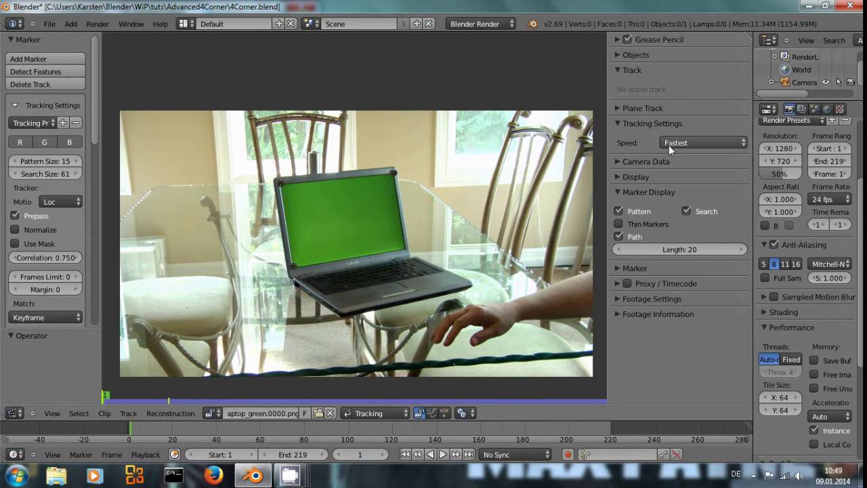
left_click(677, 74)
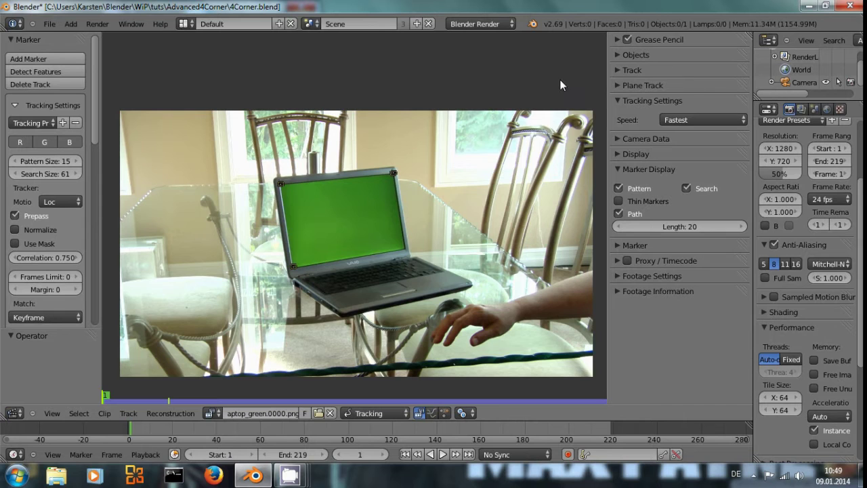
scroll(562, 85, "up", 3)
scroll(583, 92, "down", 2)
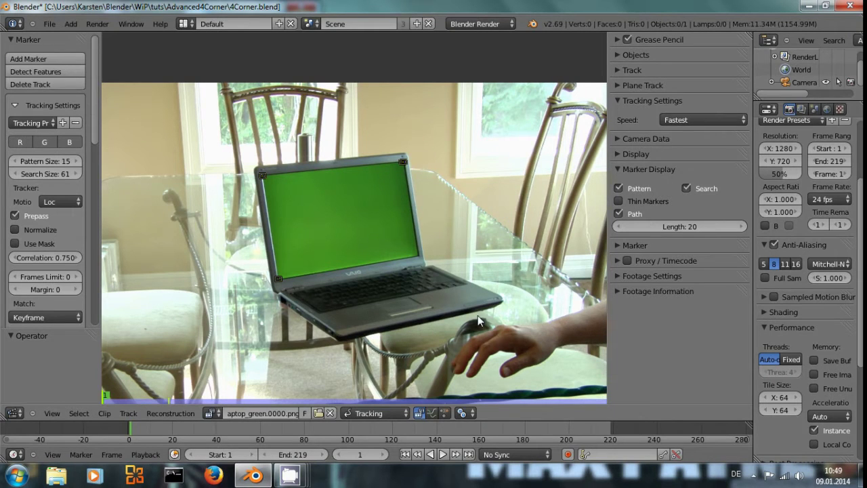
Select the top-right corner marker and set pixel aspect ratio to 1.00, then back to 1.50
left_click(403, 165)
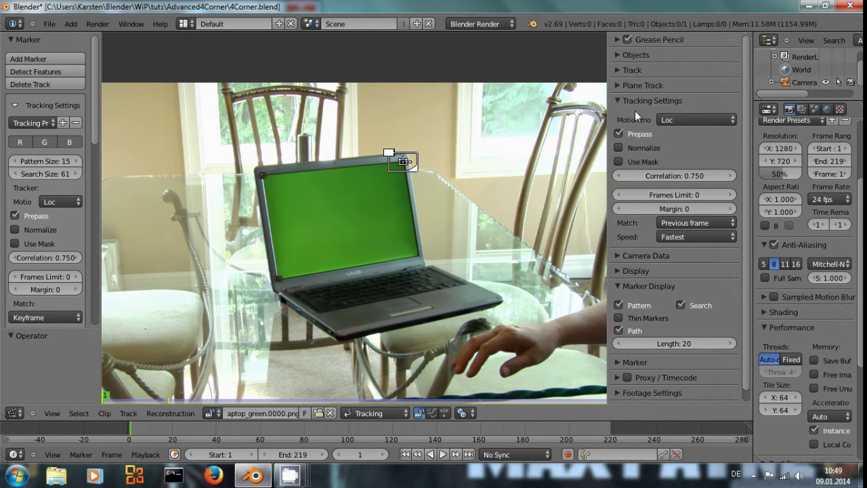
left_click(625, 255)
scroll(682, 291, "down", 3)
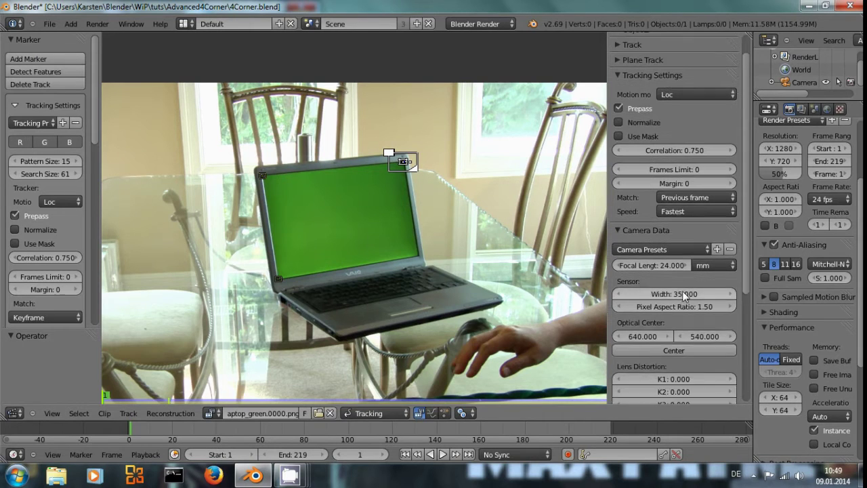
scroll(397, 250, "down", 1)
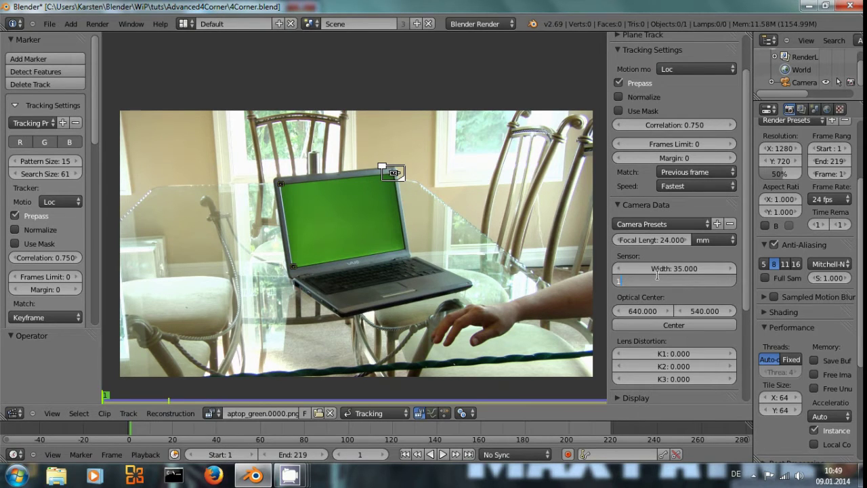
key("Return")
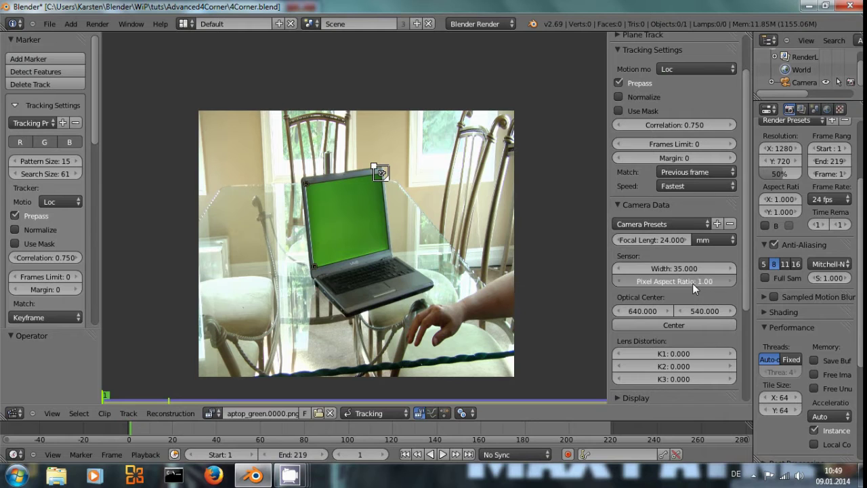
key("BackSpace")
key("BackSpace")
type(".5")
key("Return")
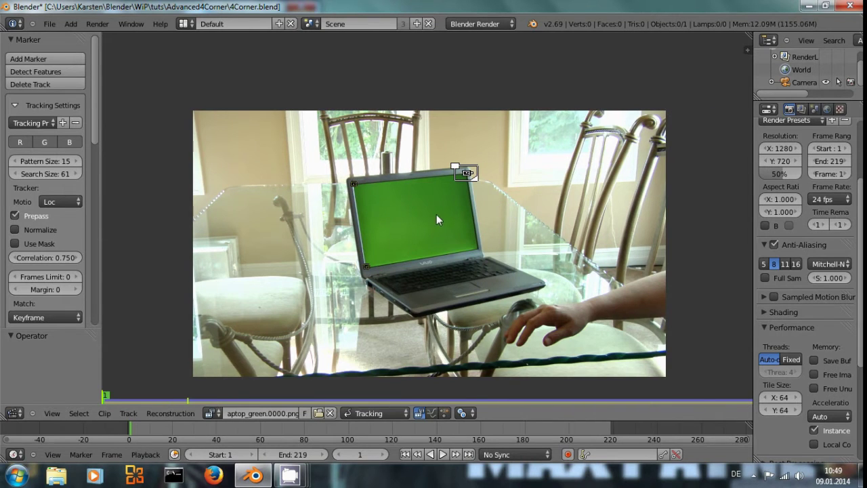
Add a new marker near the laptop screen's lower-right corner and show its track settings
key("n")
middle_click_drag(449, 218, 402, 212)
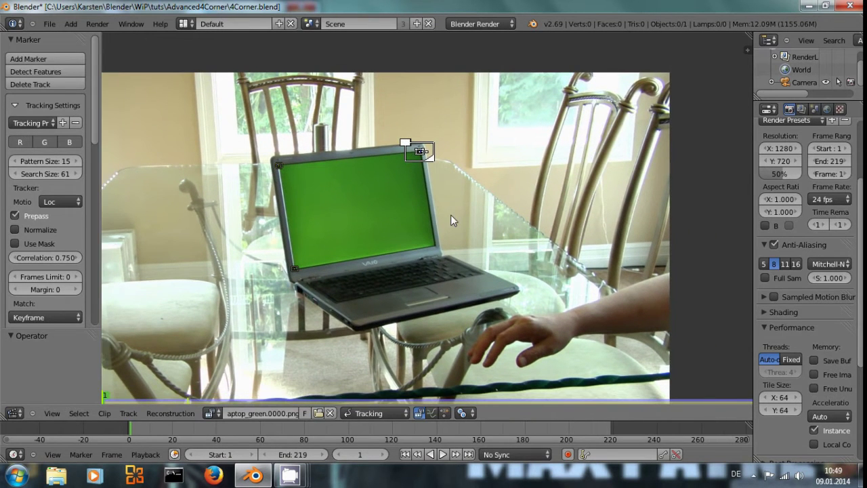
scroll(457, 226, "up", 1)
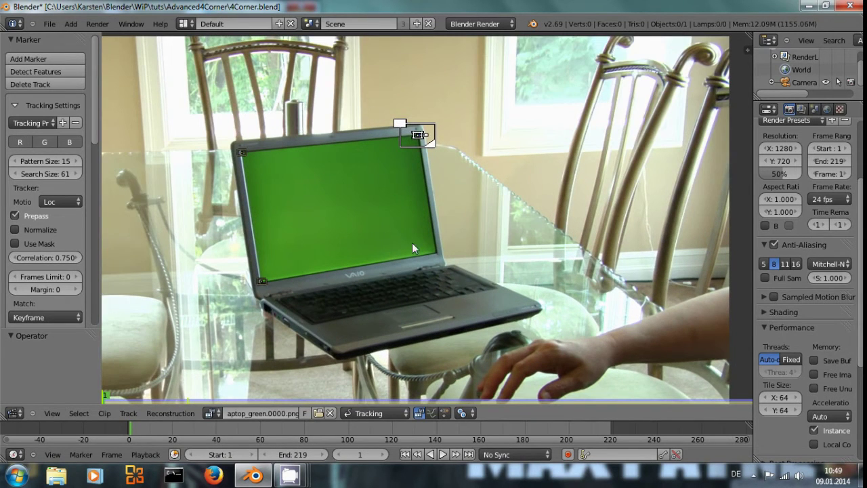
middle_click_drag(412, 242, 378, 229)
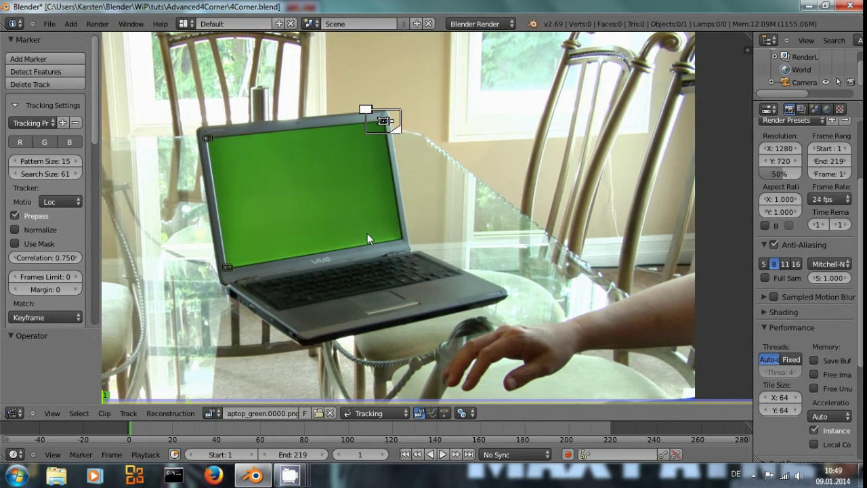
left_click(400, 236, "ctrl")
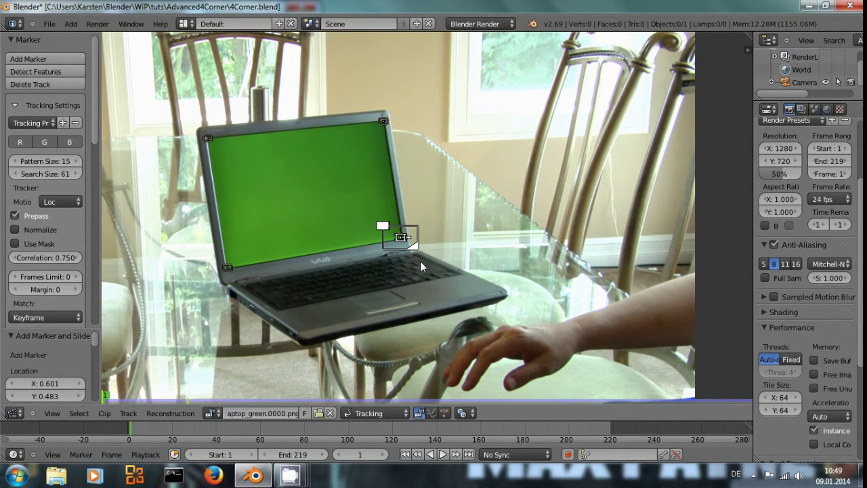
key("n")
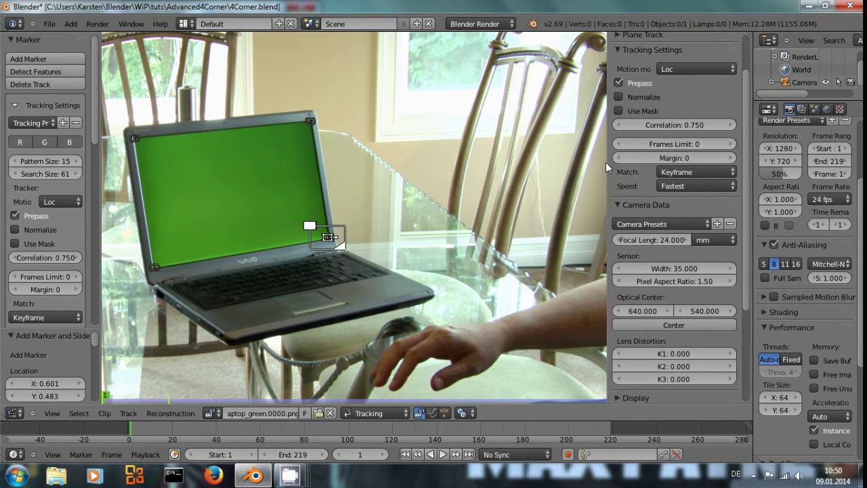
left_click_drag(606, 162, 633, 162)
scroll(715, 217, "up", 3)
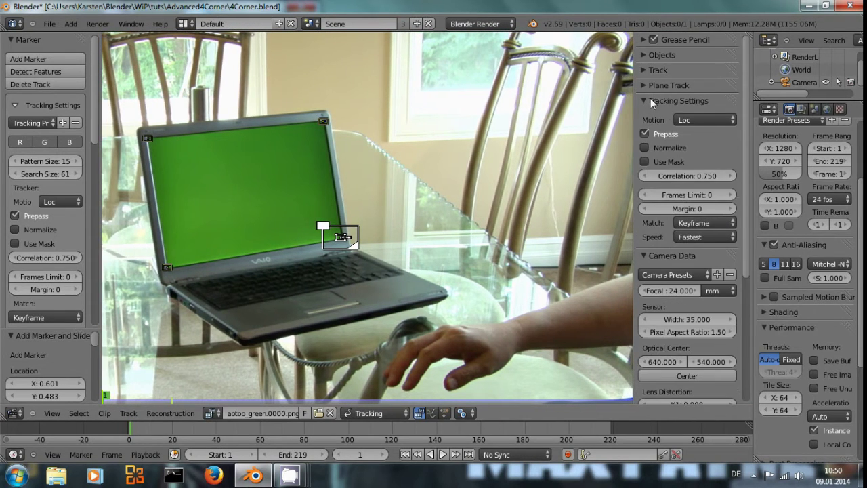
left_click(649, 69)
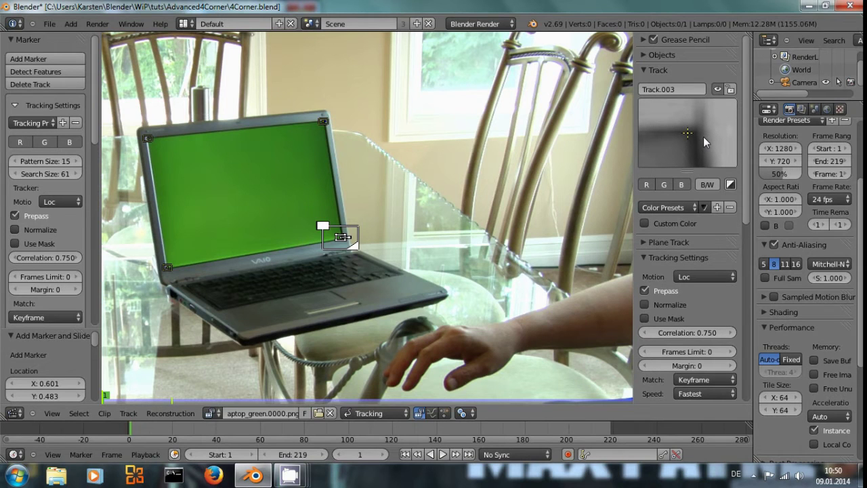
Toggle the R, G and B preview channels, ending with red turned off
left_click(648, 184)
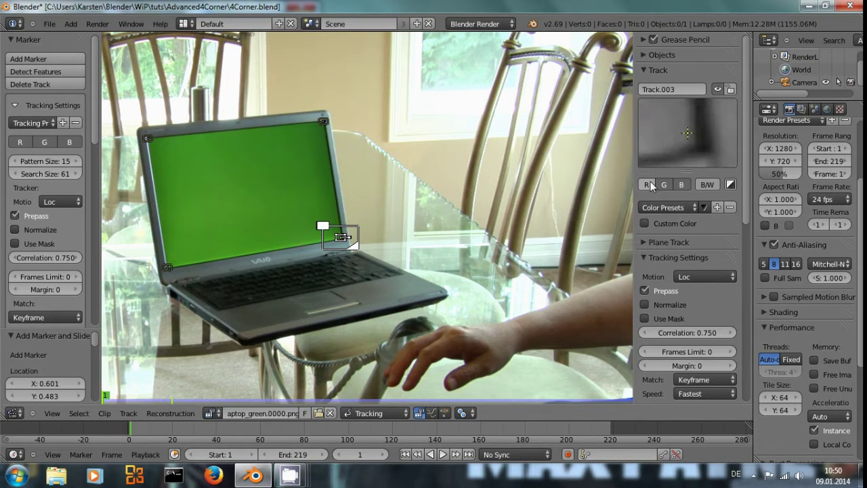
left_click(667, 183)
left_click(667, 183)
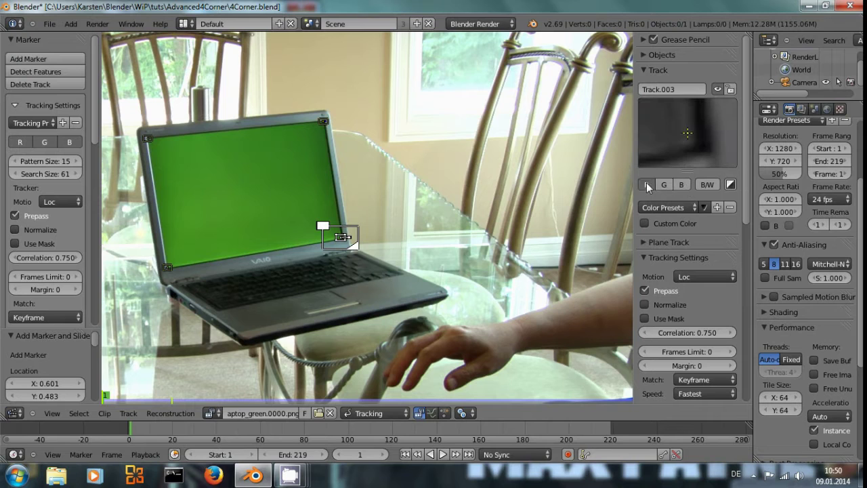
left_click(683, 187)
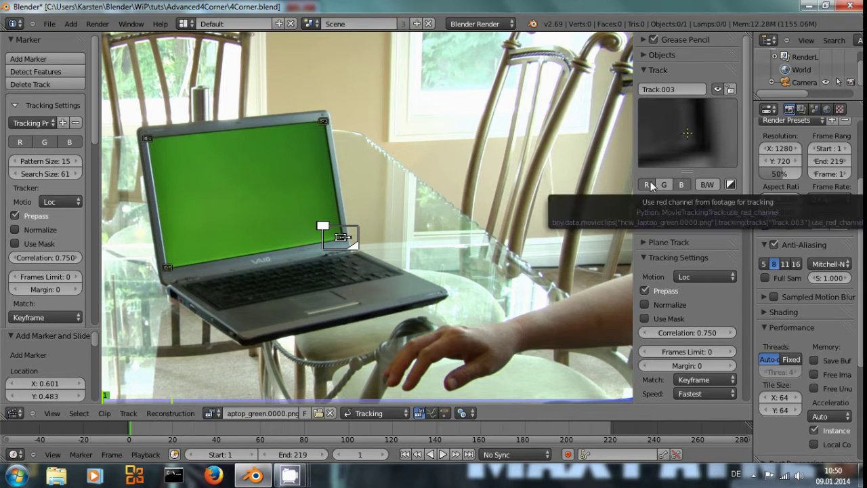
left_click(651, 187)
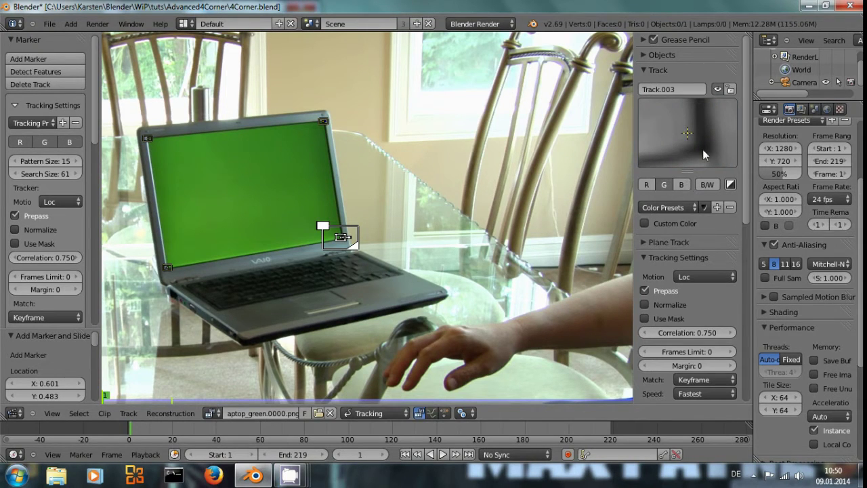
left_click(648, 184)
left_click(682, 186)
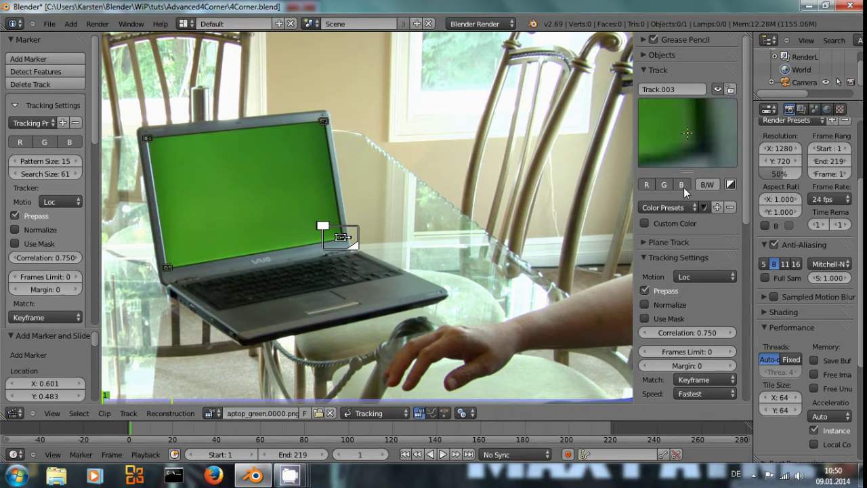
left_click(648, 183)
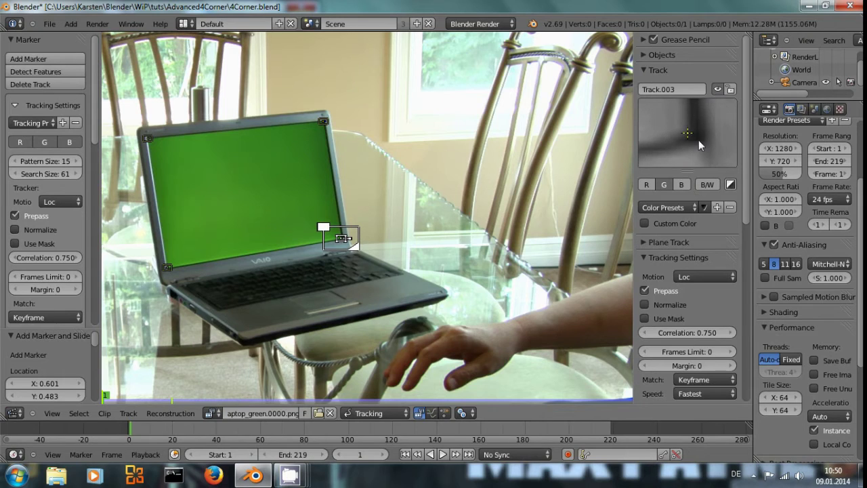
Fine-tune the marker onto the screen corner and set Match to Previous frame
left_click_drag(698, 139, 700, 141)
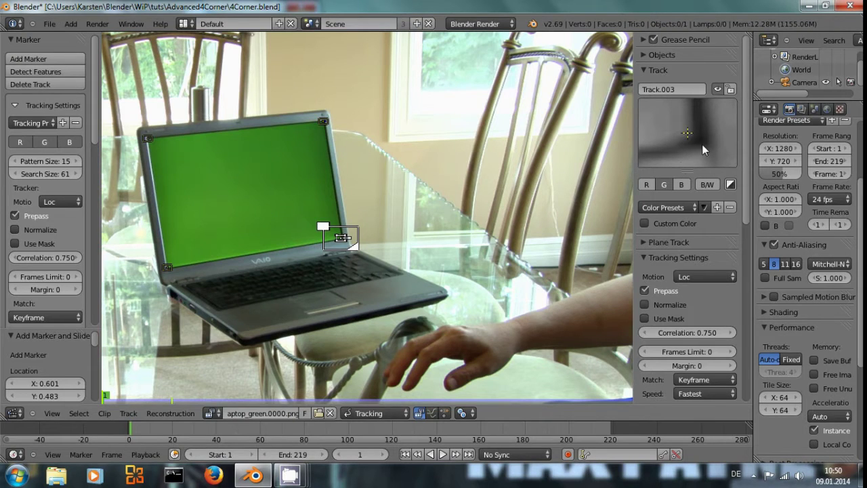
left_click_drag(681, 128, 686, 132)
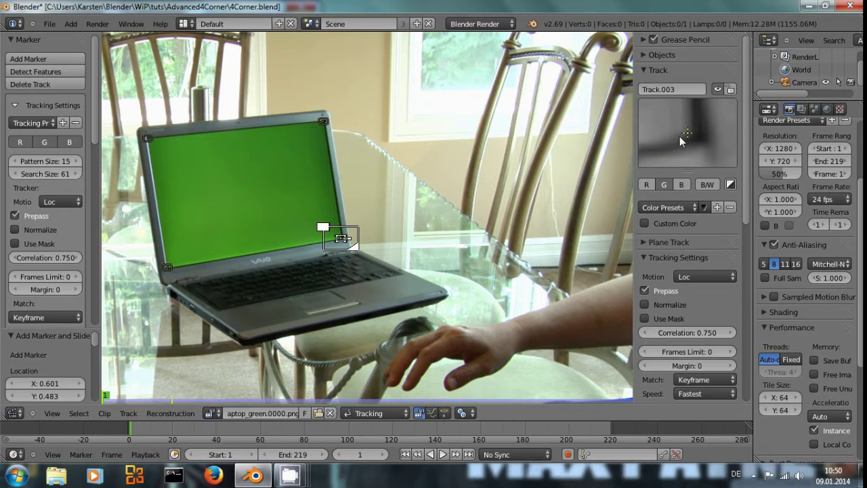
left_click_drag(679, 140, 681, 141)
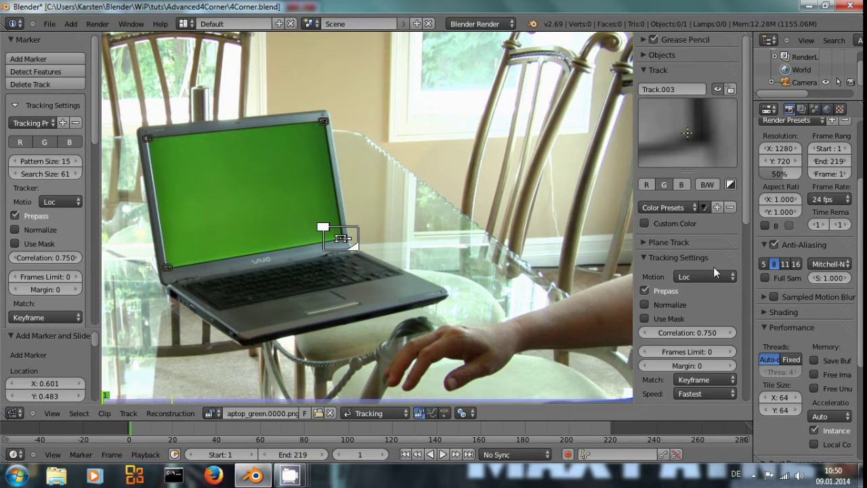
left_click(706, 380)
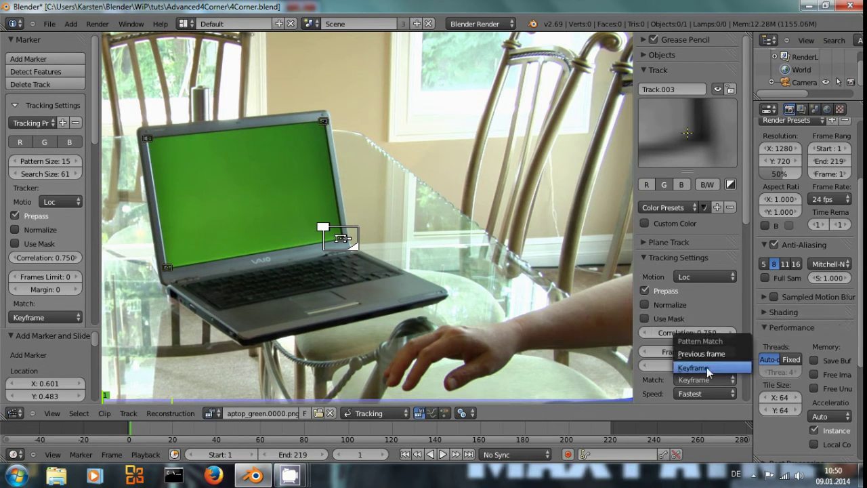
left_click(710, 355)
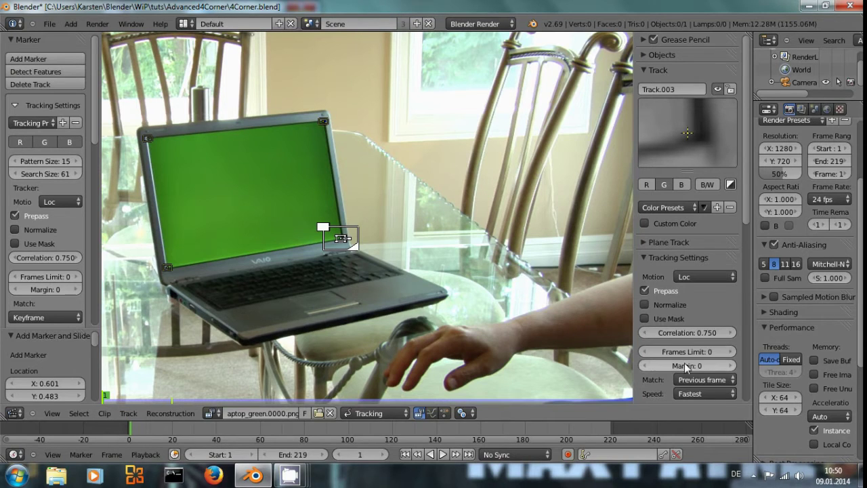
Set Frames Limit to 30 and lock the view to the selected marker
left_click(705, 351)
type("1")
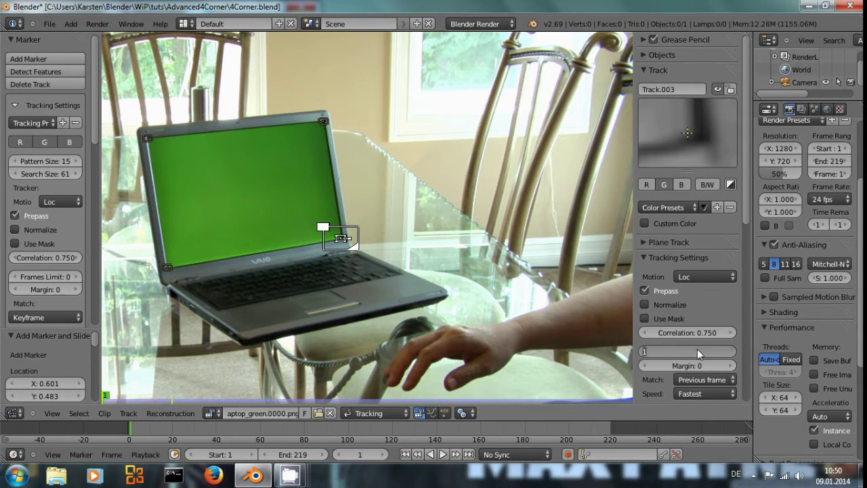
key("BackSpace")
type("30")
key("Return")
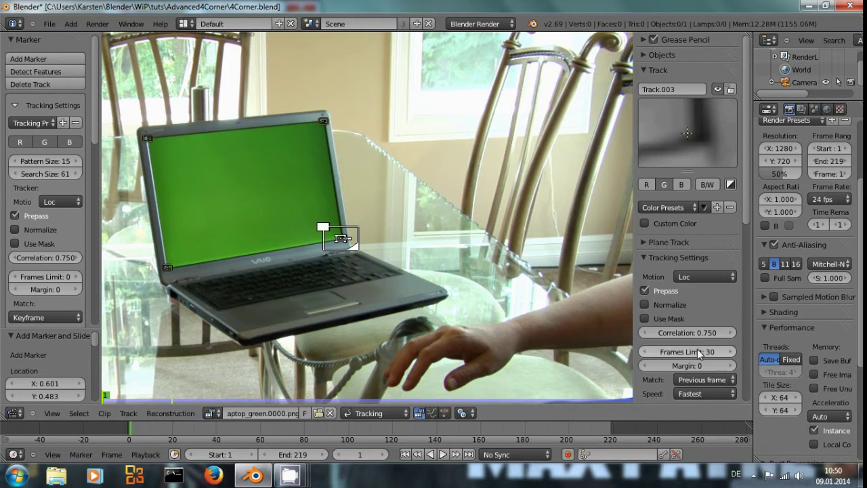
key("l")
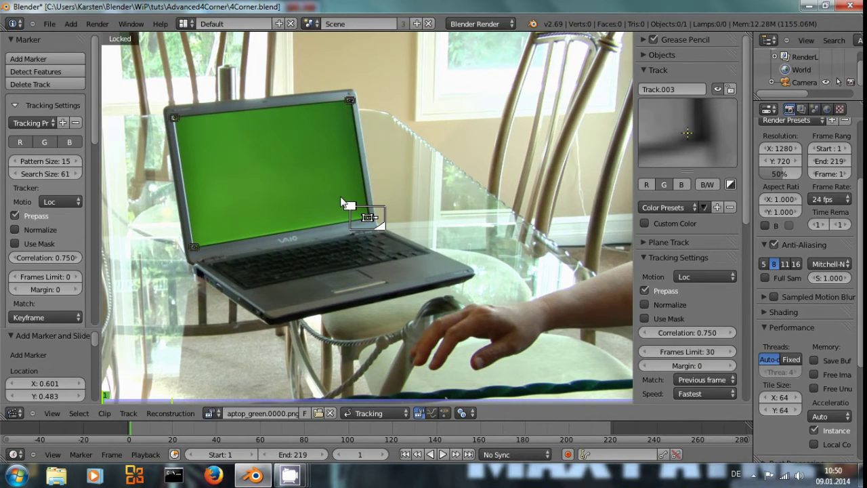
scroll(341, 202, "up", 3)
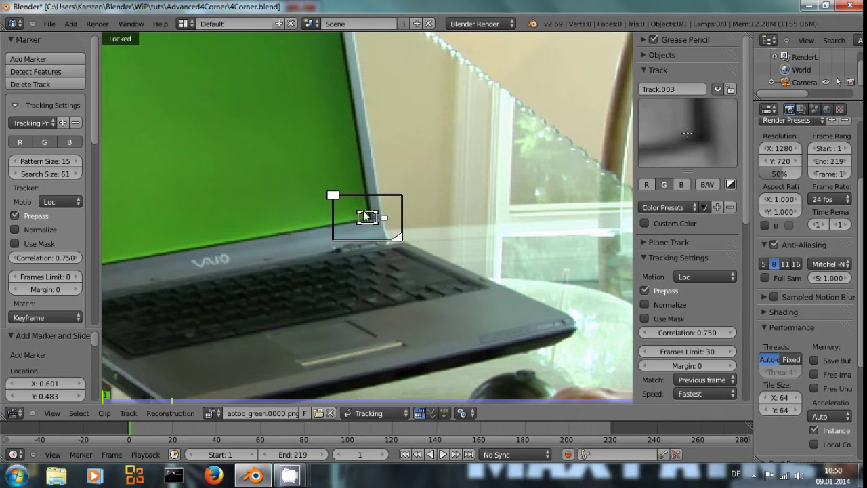
Track Track.003 forward with Ctrl+T, then settle on frame 32 where tracking stopped
key("ctrl+t")
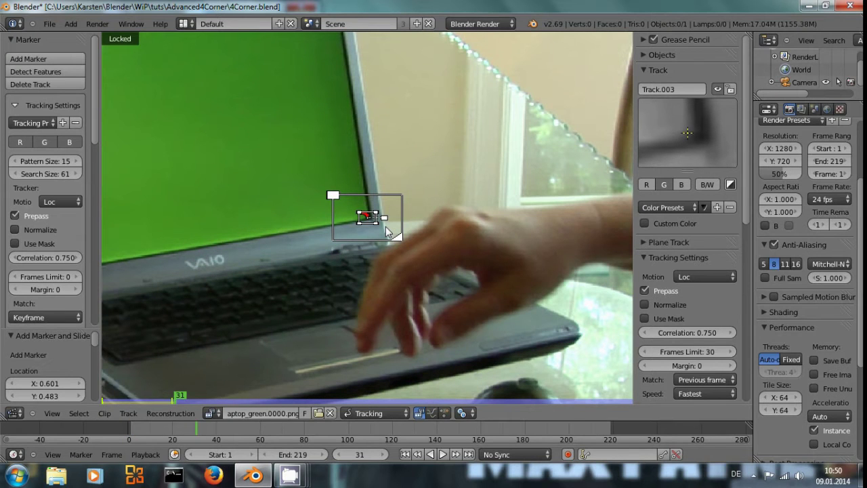
key("Left")
key("Left")
key("Left")
key("Left")
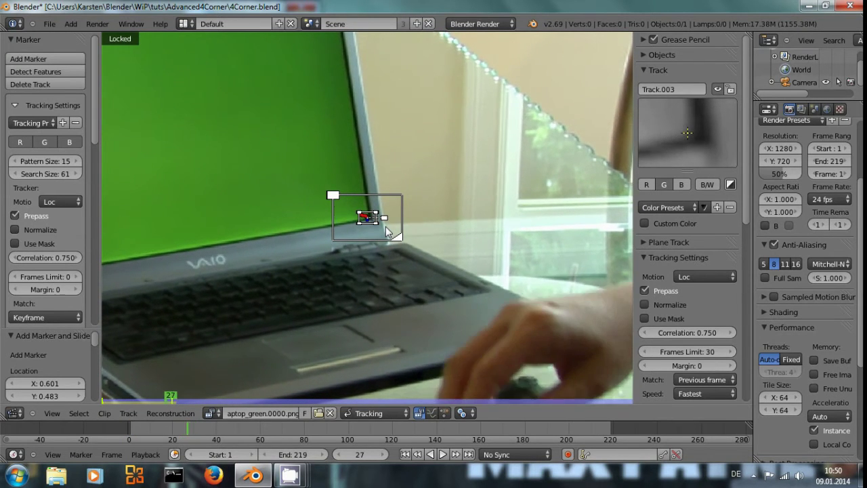
key("Right")
key("Right")
key("Right")
key("Right")
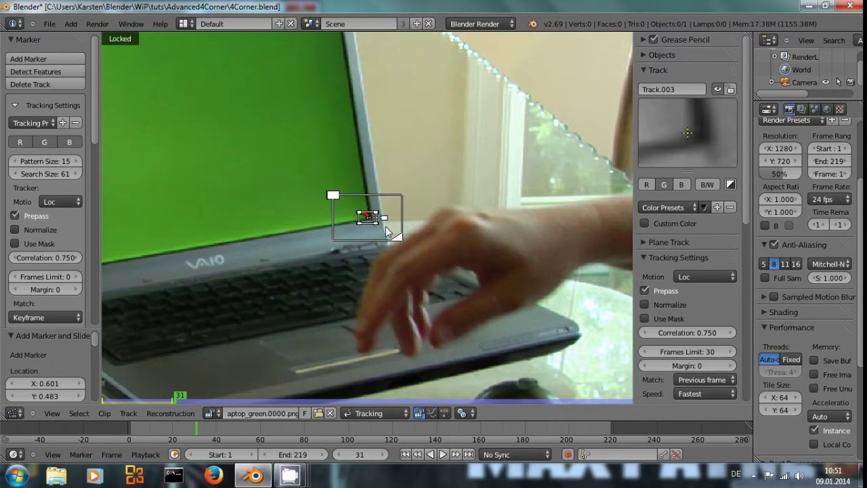
key("Right")
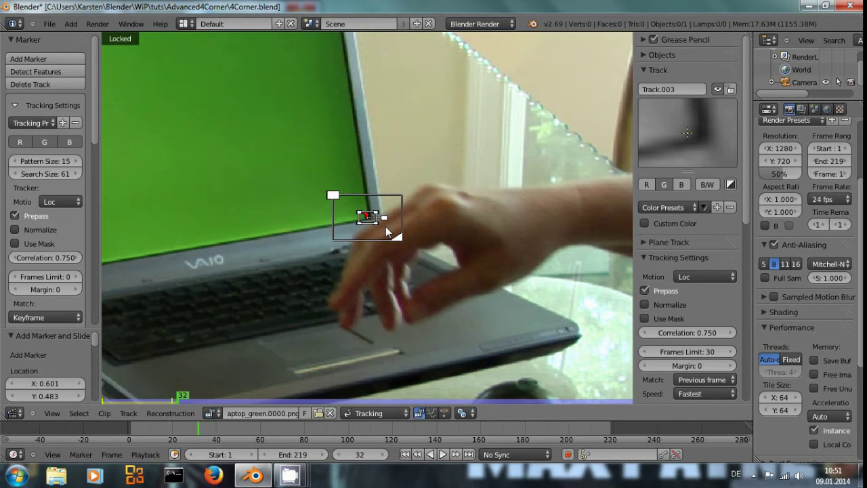
key("Right")
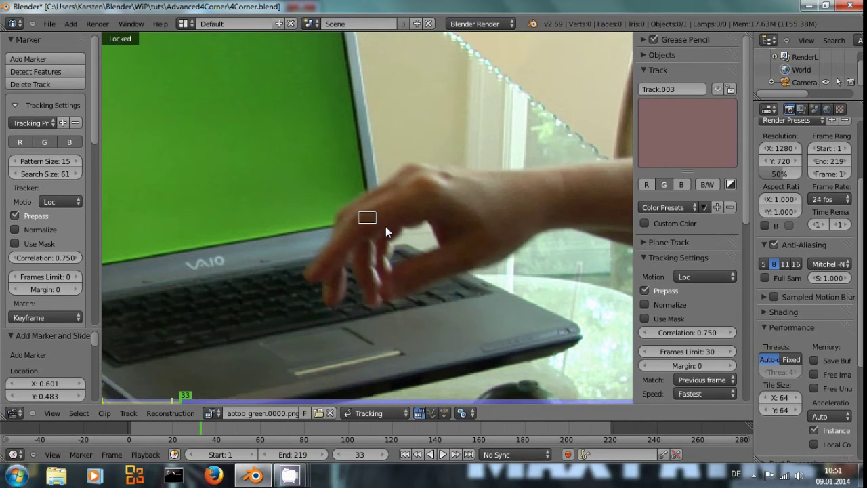
key("Left")
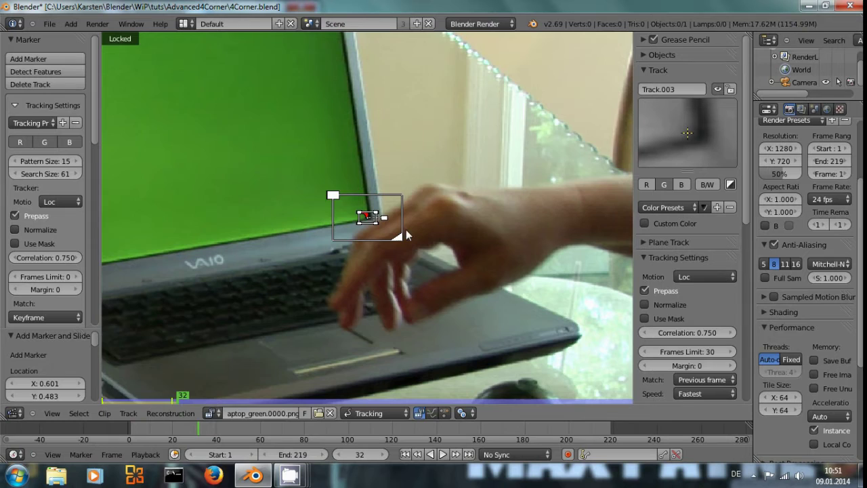
mouse_move(387, 228)
middle_mouse_down()
mouse_move(368, 251)
mouse_move(376, 195)
middle_mouse_up()
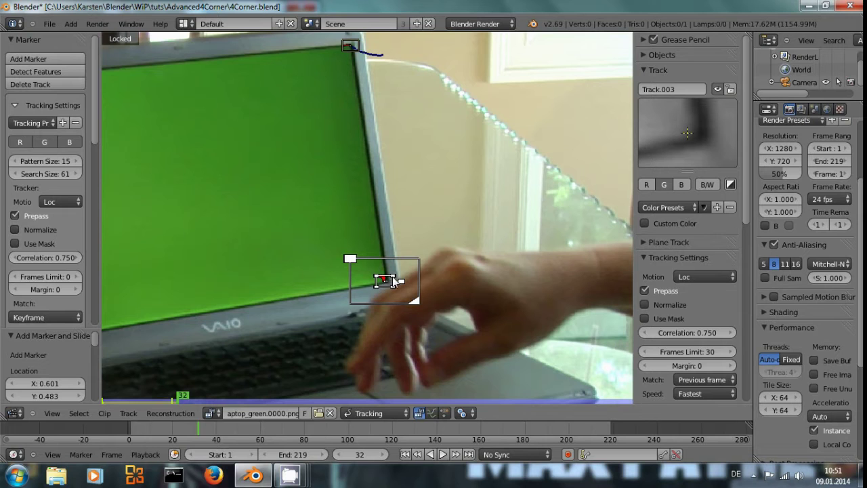
scroll(285, 234, "down", 5)
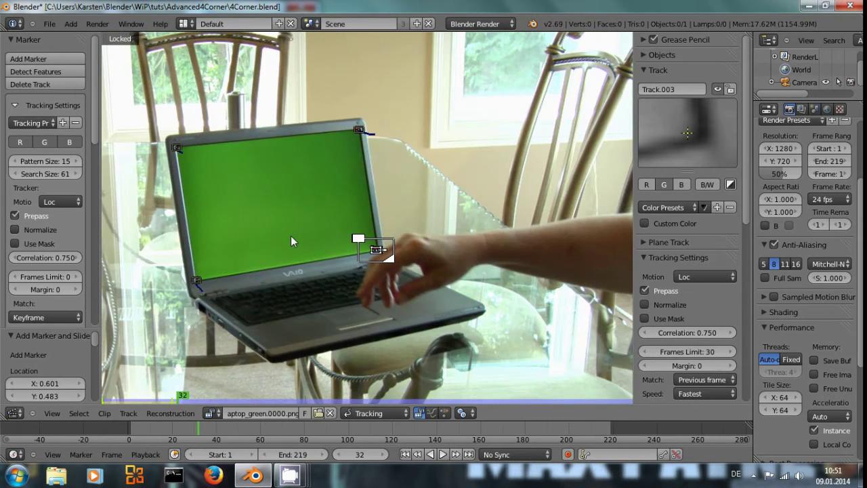
scroll(301, 239, "up", 2)
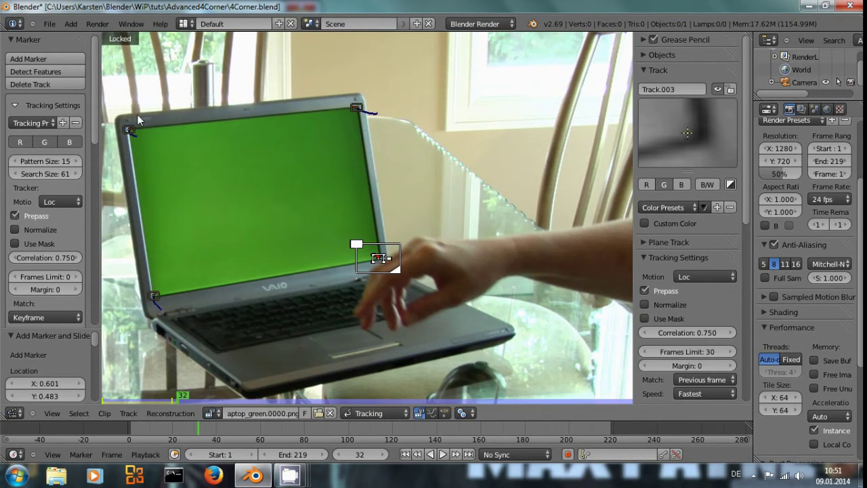
left_click(718, 277)
scroll(334, 186, "up", 2)
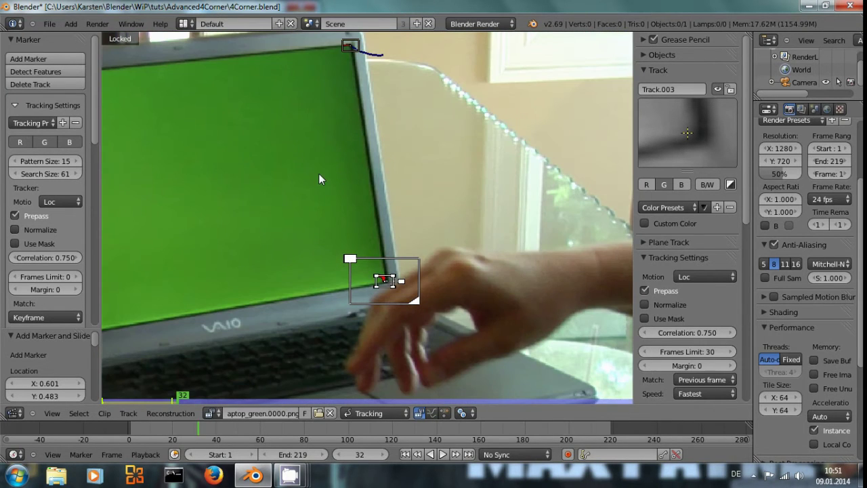
scroll(342, 197, "up", 1)
scroll(406, 303, "down", 1)
Reposition the corner marker, advance through frames 33–38, and grab the marker again
key("g")
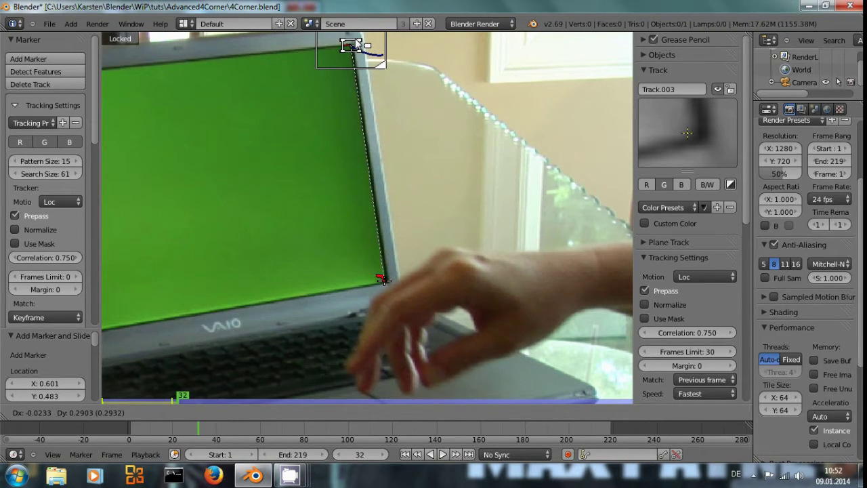
key("Return")
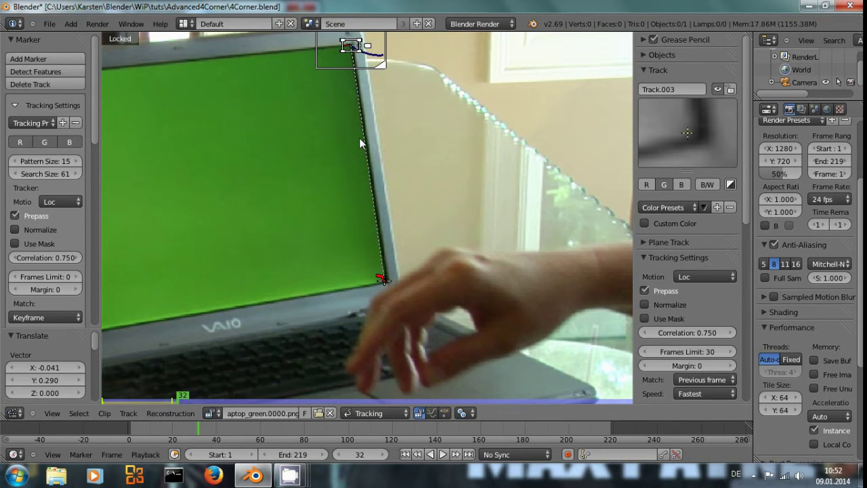
key("Right")
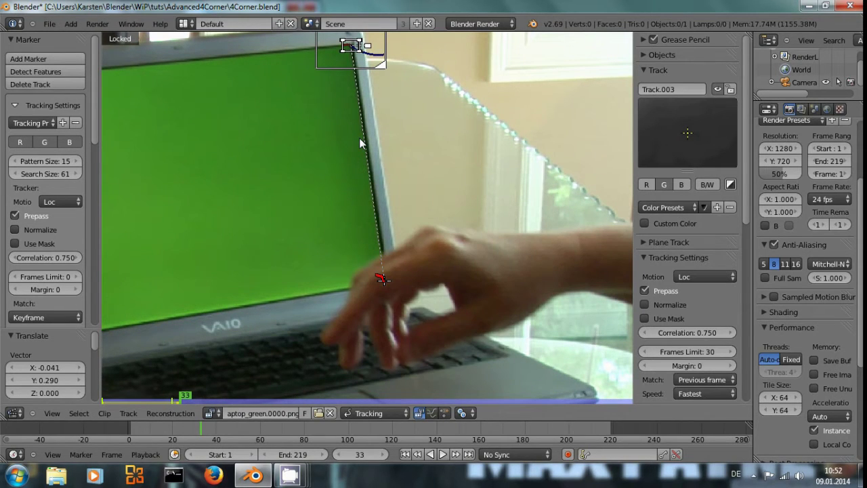
key("Right")
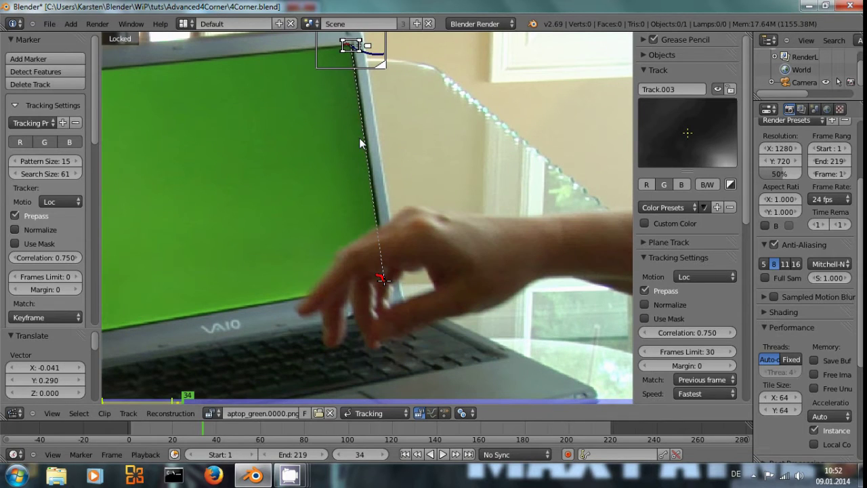
key("Right")
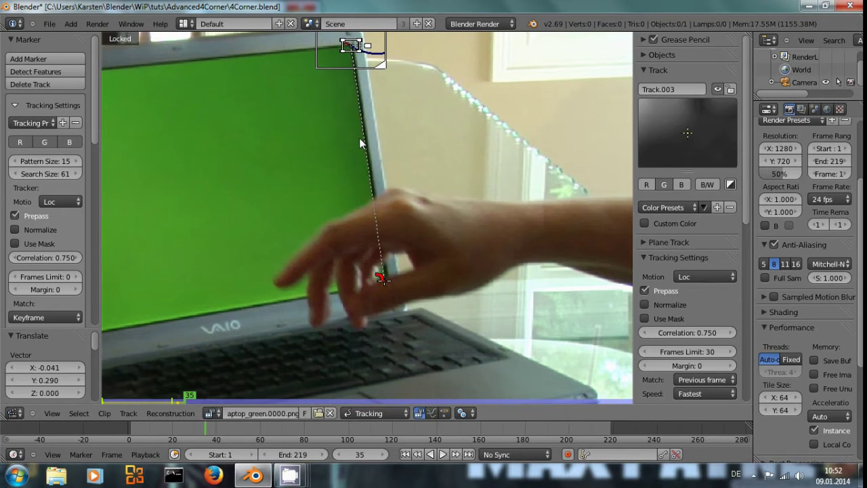
key("Right")
key("Right")
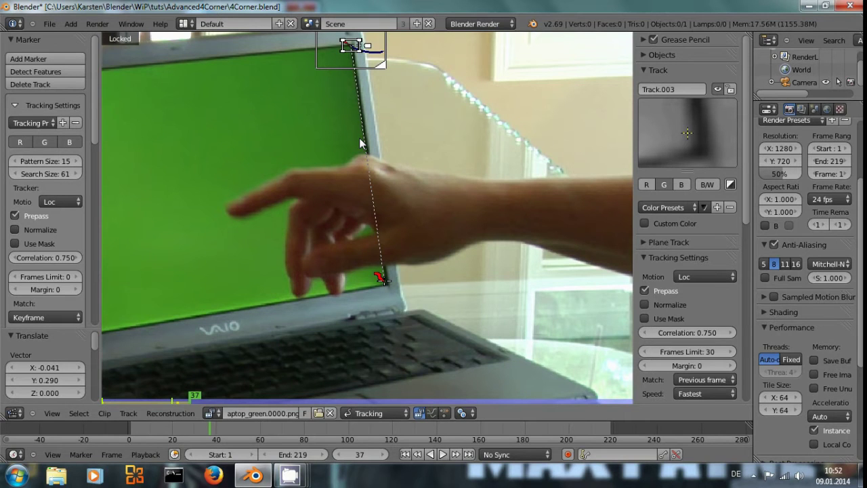
key("Right")
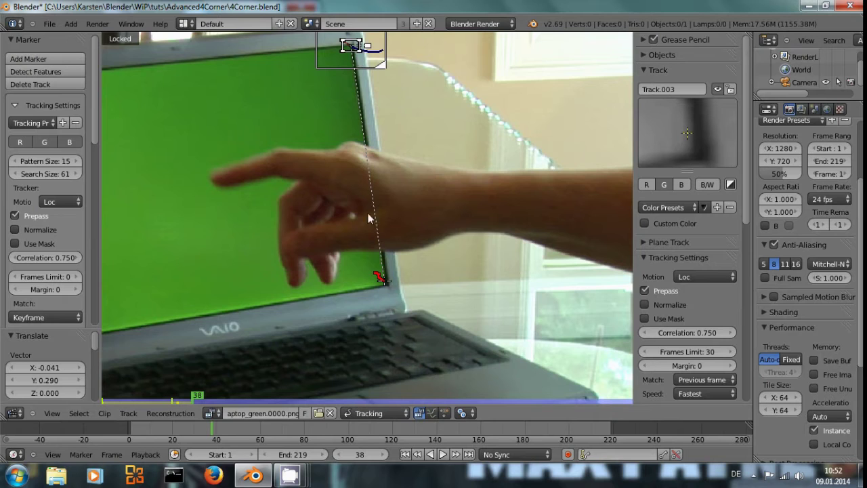
key("g")
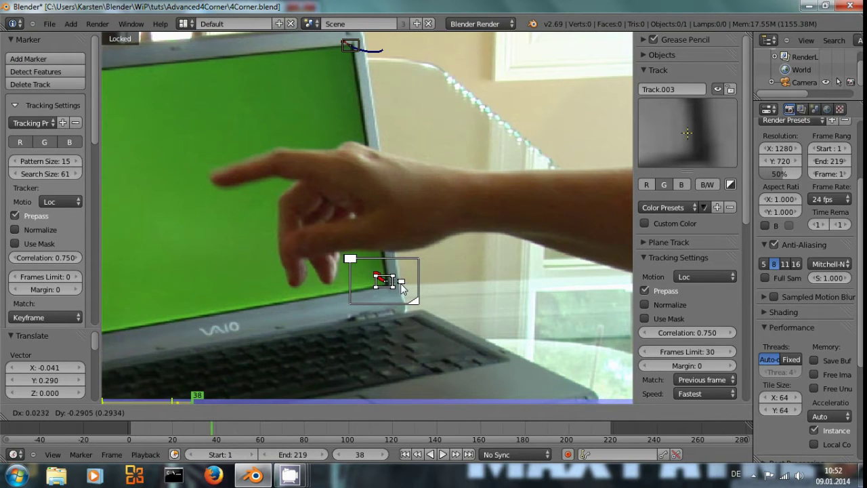
Drop the marker on the screen's lower-right corner and fine-tune it on frame 38
left_click(403, 287)
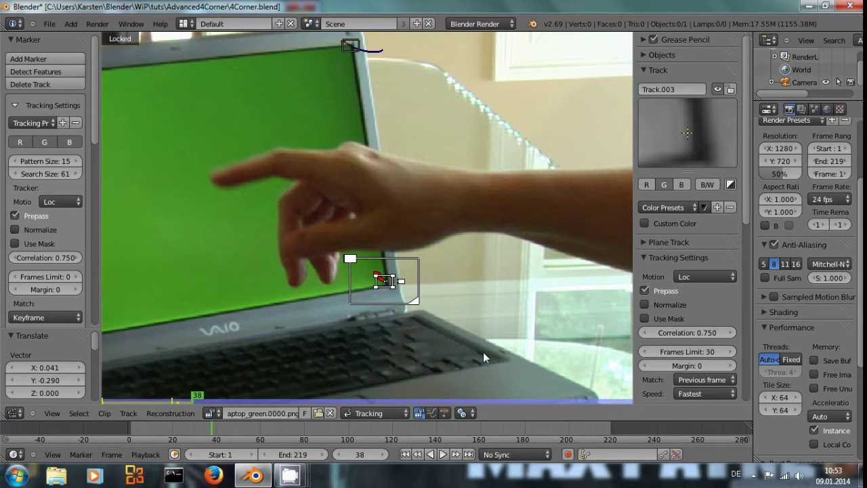
key("Left")
key("Left")
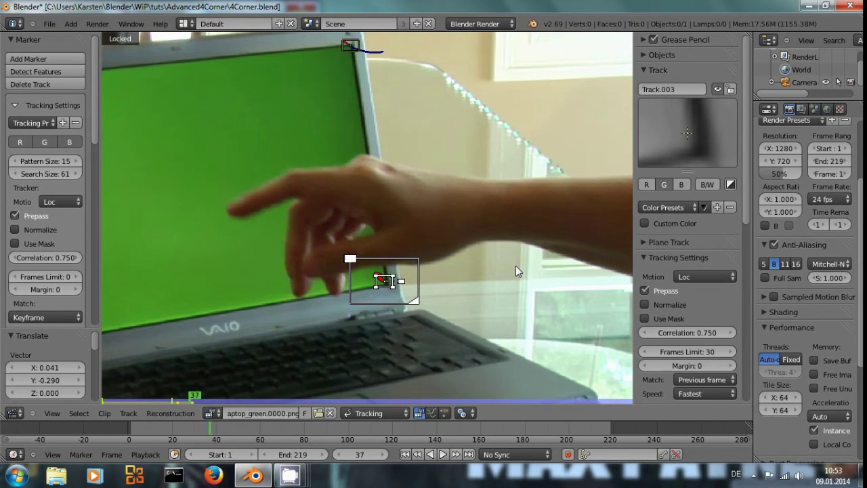
key("Right")
key("Right")
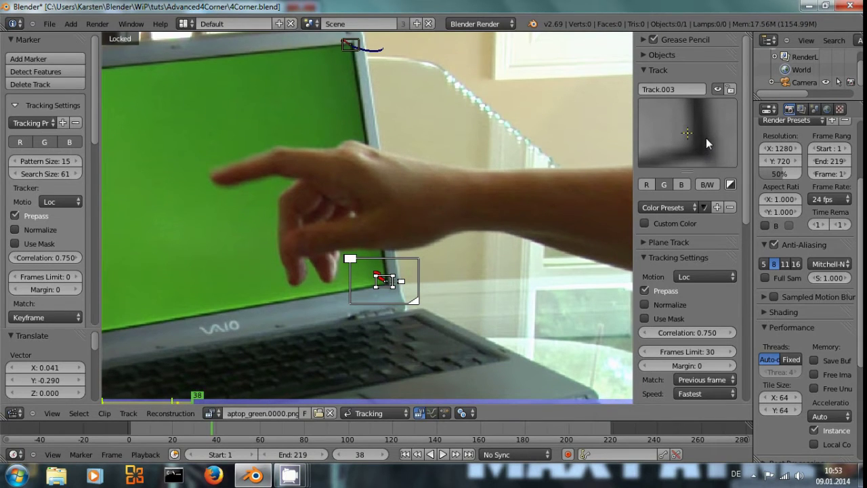
left_click_drag(706, 139, 703, 126)
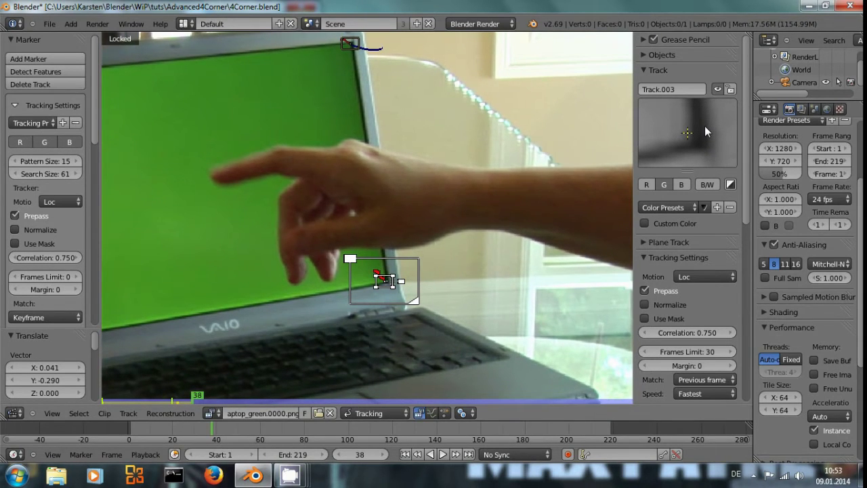
Step between frames 31 and 38 to check the marker holds on the corner
key("shift+ctrl+t")
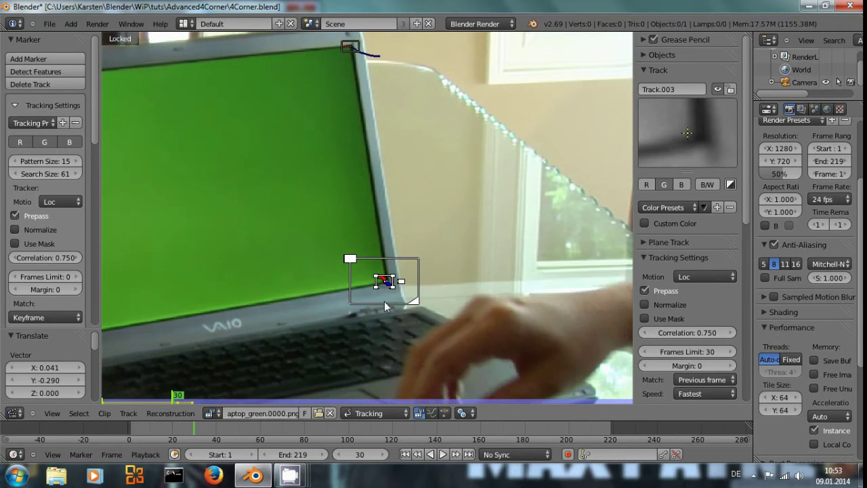
key("ctrl+t")
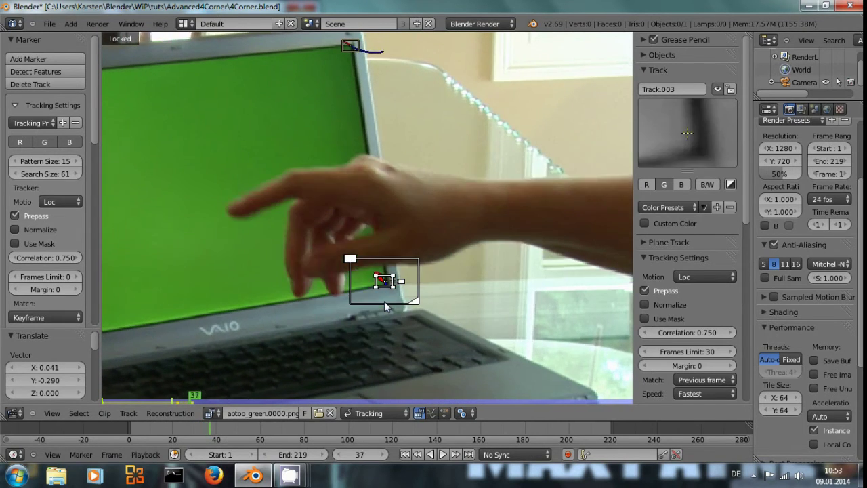
key("Left")
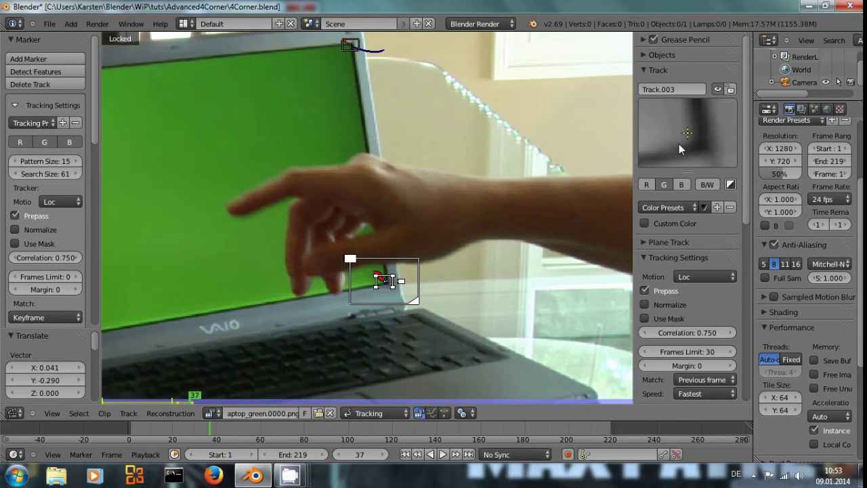
key("shift+ctrl+t")
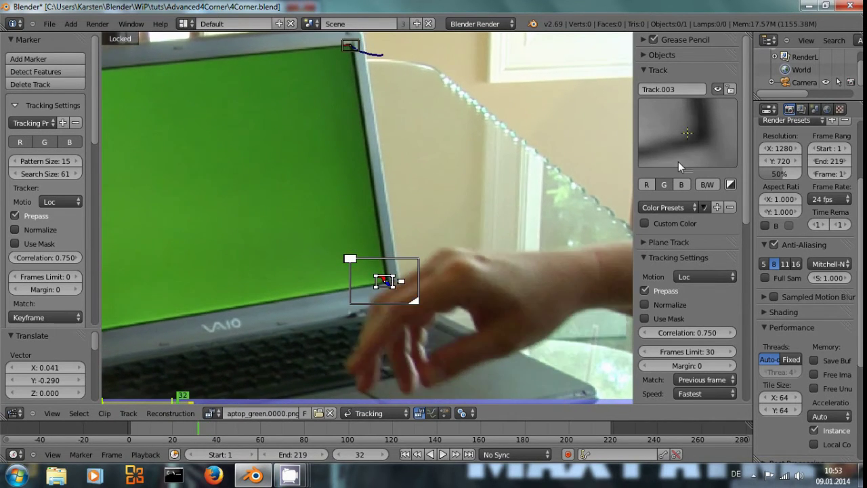
key("Right")
key("Right")
Zoom in on the marker and step through frames 26–38, settling on frame 33
scroll(404, 334, "up", 5)
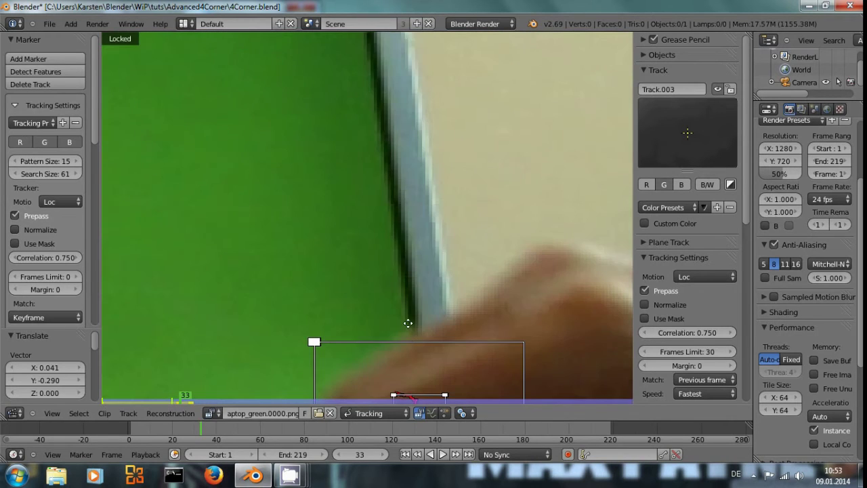
scroll(400, 257, "up", 4)
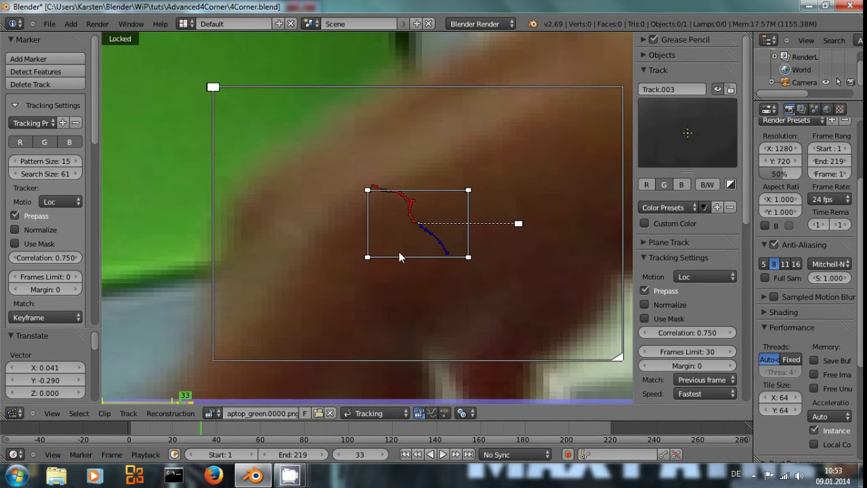
key("Left")
key("Left")
key("Left")
key("Left")
key("Left")
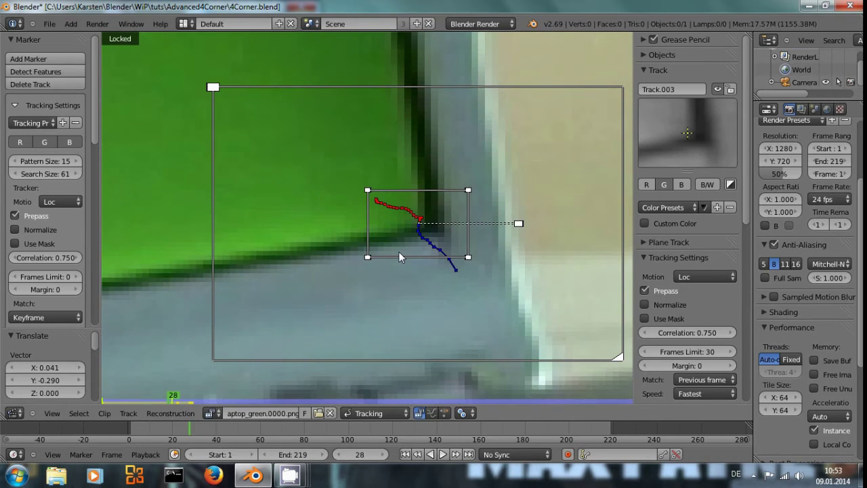
key("Left")
key("Left")
key("Right")
key("Right")
key("Right")
key("Right")
key("Right")
key("Right")
key("Right")
key("Right")
key("Right")
key("Right")
key("Right")
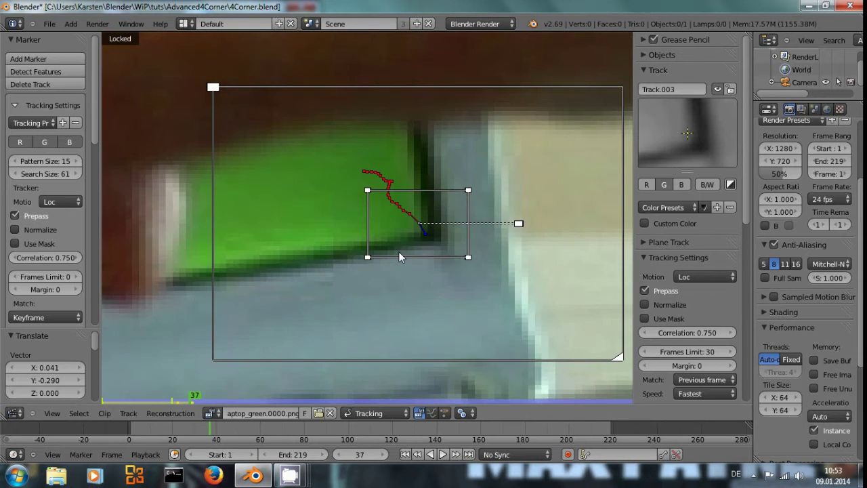
key("Right")
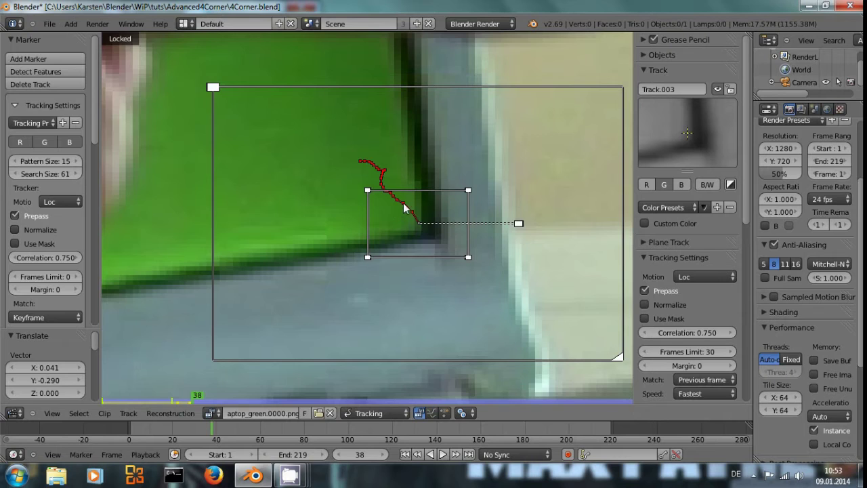
scroll(389, 193, "up", 1)
scroll(389, 193, "up", 3)
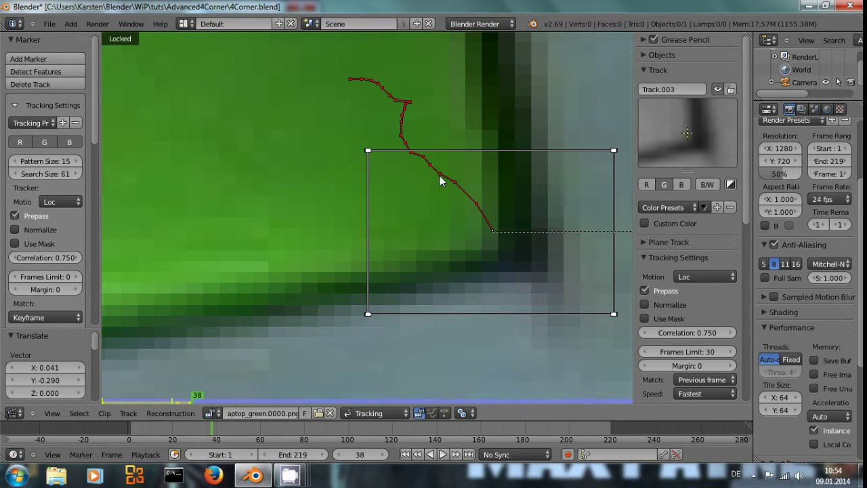
key("Left")
key("Left")
key("Left")
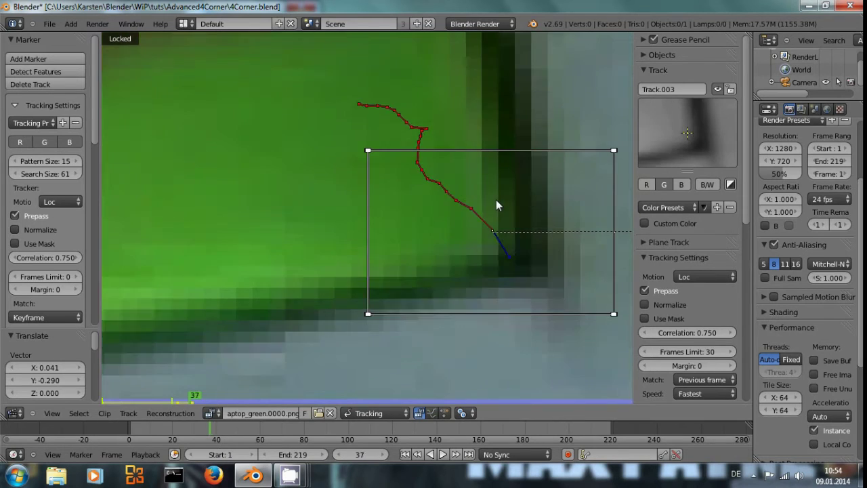
key("Left")
key("Left")
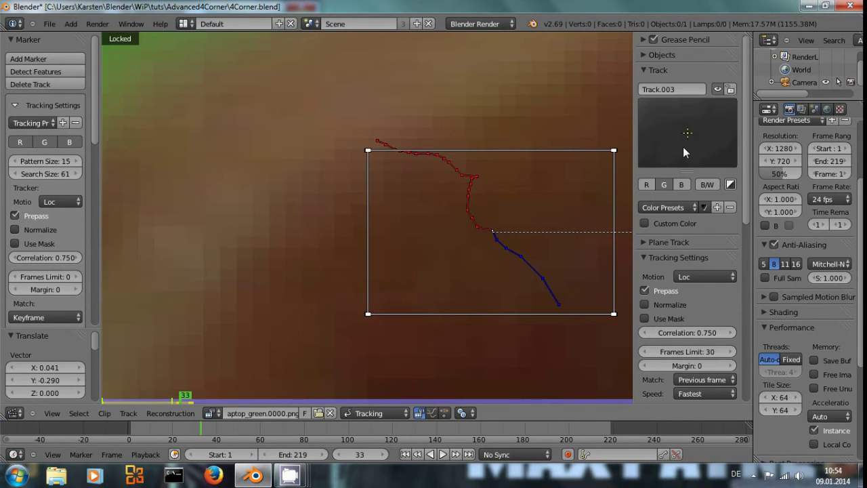
Move the marker onto the screen corner at frame 33, compare frames 31–38, then zoom out
left_click_drag(681, 147, 685, 146)
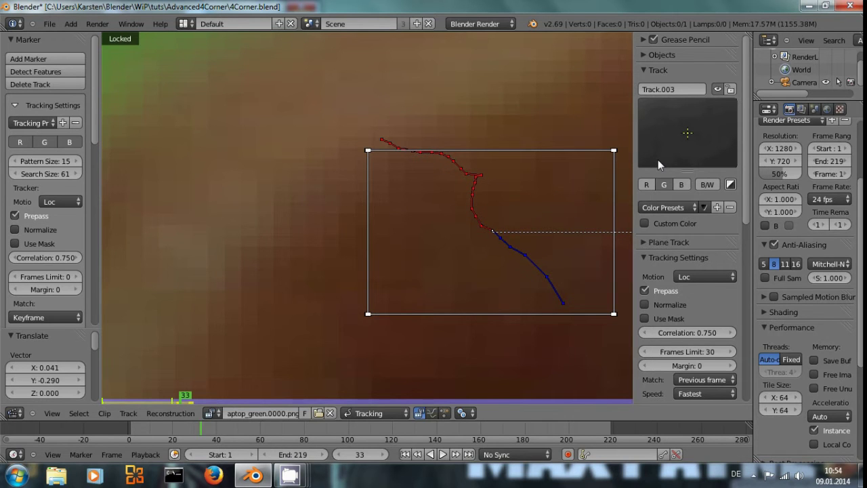
key("Left")
key("Right")
key("Right")
key("Right")
key("Left")
key("Left")
key("Left")
key("Left")
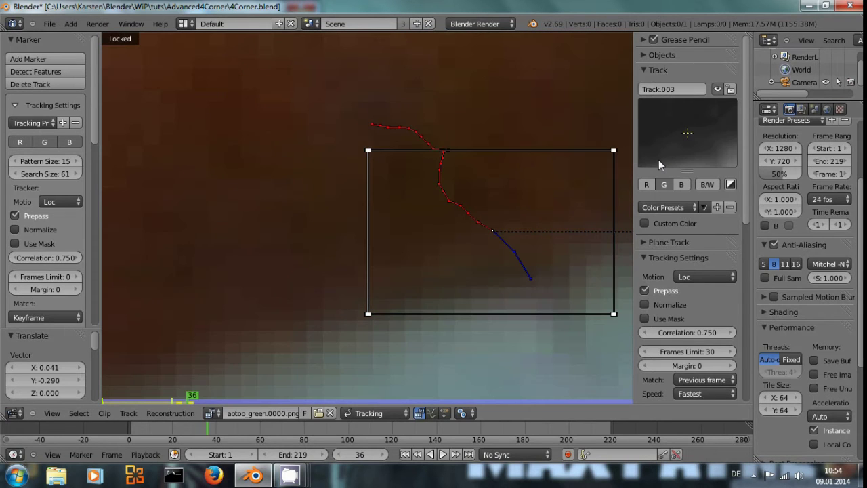
key("Right")
key("Right")
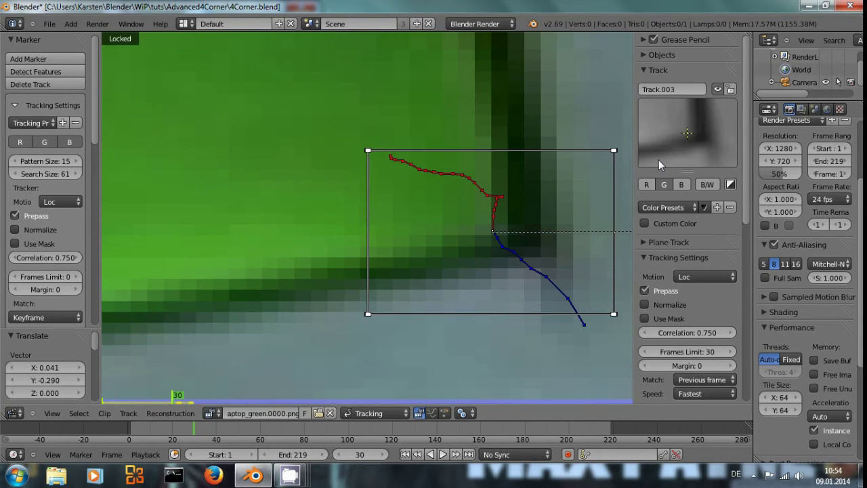
key("Right")
key("Right")
key("Right")
key("Right")
key("Right")
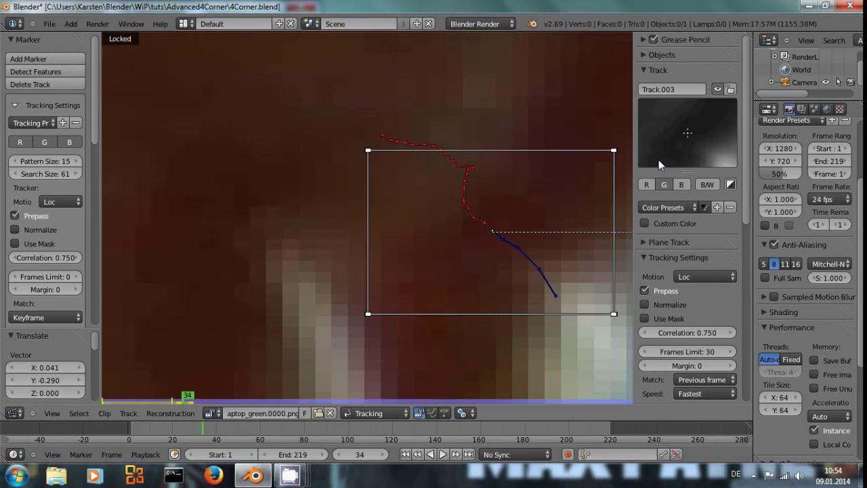
key("Right")
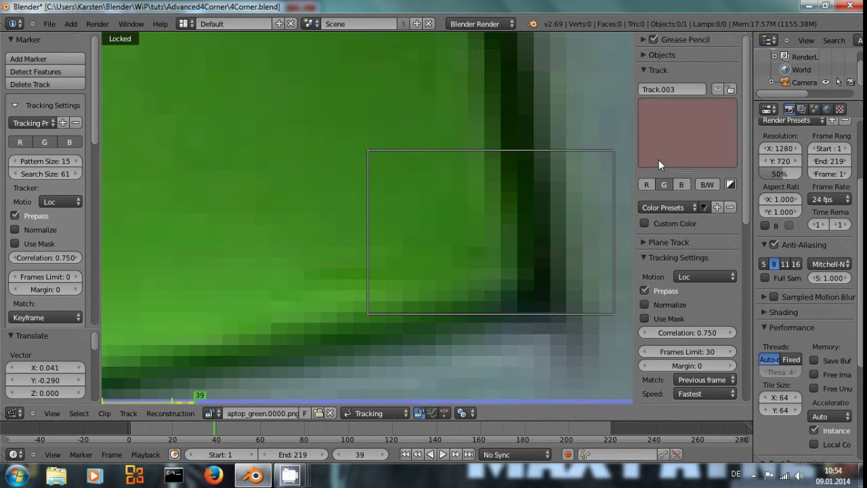
key("Left")
scroll(327, 252, "down", 3)
scroll(337, 263, "down", 6)
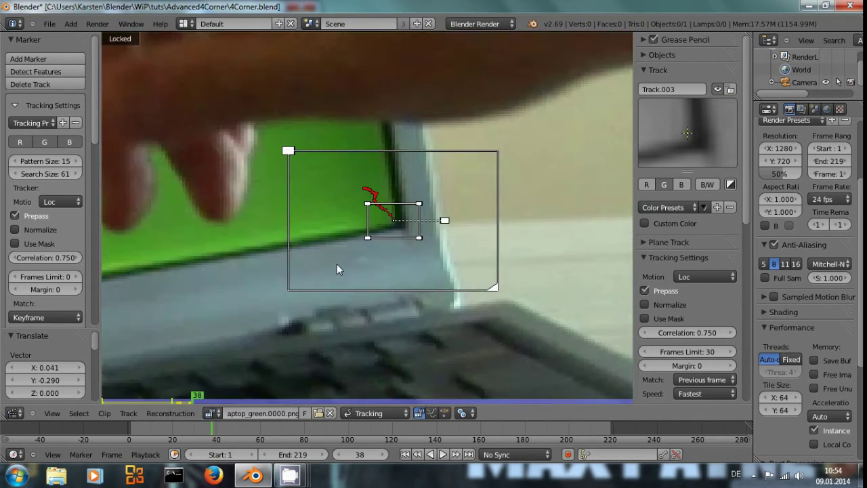
key("Left")
key("Left")
key("Left")
key("Left")
key("Left")
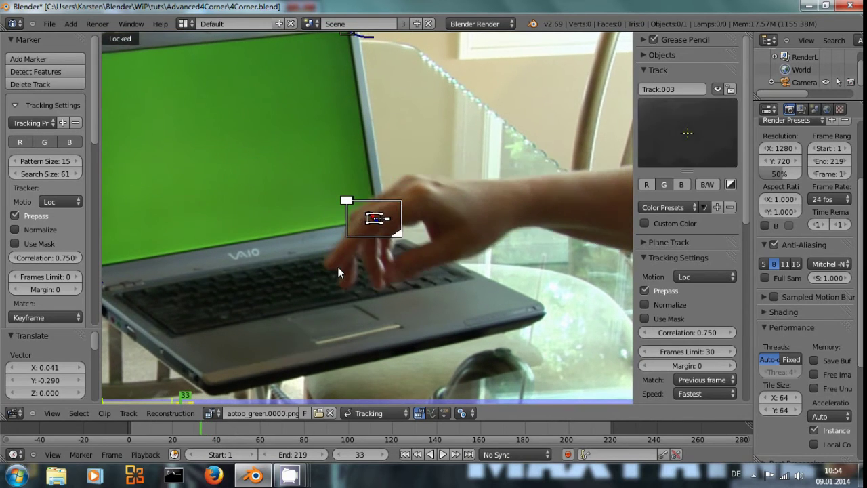
key("Right")
key("Right")
key("Right")
key("Right")
key("Right")
key("Right")
key("Right")
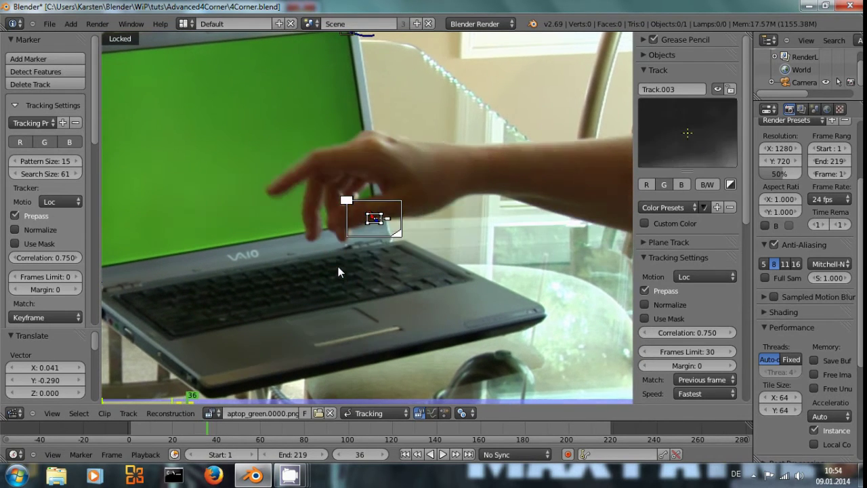
key("Left")
key("Left")
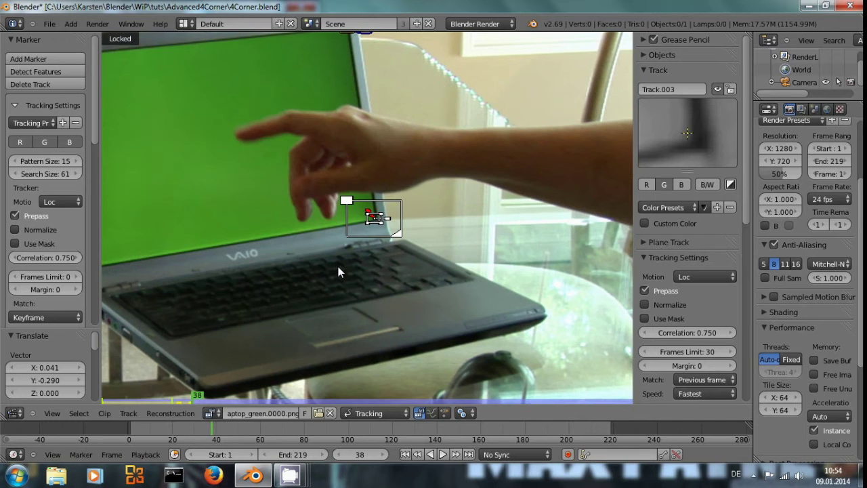
key("Left")
key("Right")
mouse_move(467, 401)
left_mouse_down()
mouse_move(526, 402)
mouse_move(196, 384)
left_mouse_up()
Set Frames Limit to 130 and track the marker forward from frame 38
left_click(702, 352)
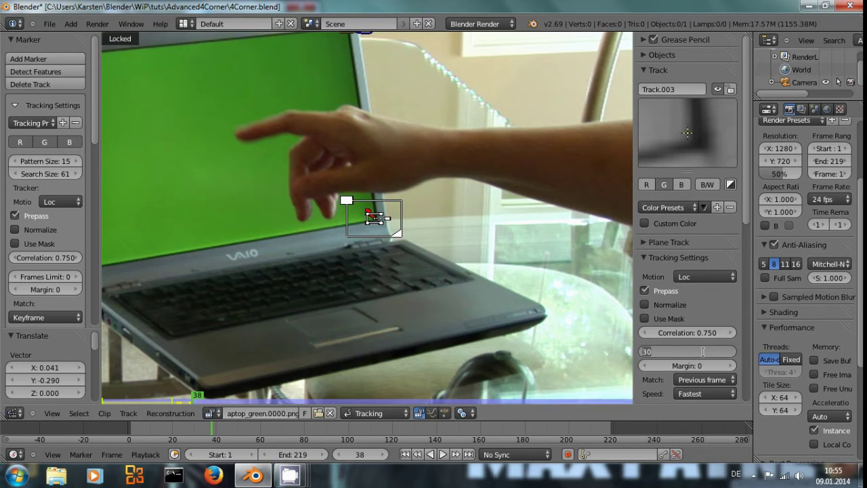
type("130")
key("Return")
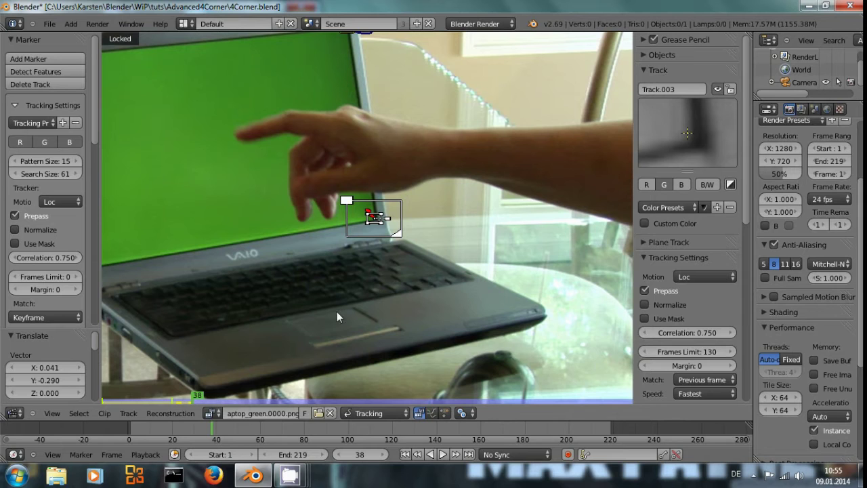
key("ctrl+t")
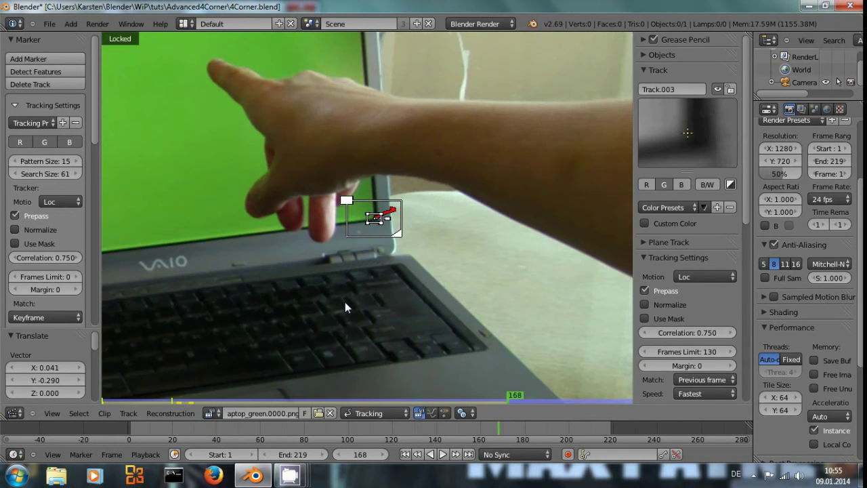
Replay the clip from the start and step frames 172–174 to find the last tracked frame, 173
key("shift+Left")
key("alt+a")
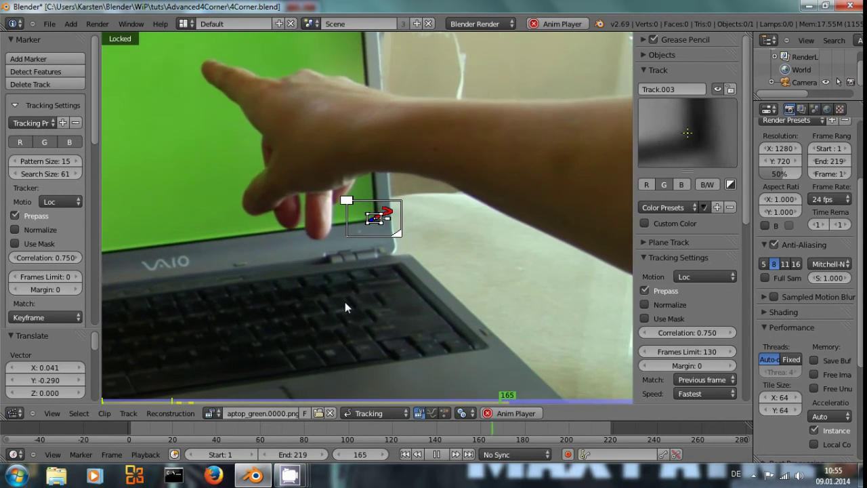
key("alt+a")
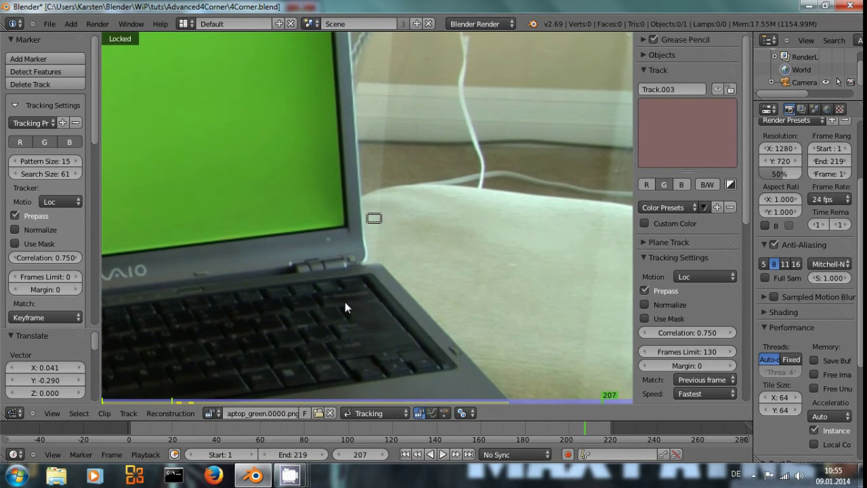
key("Left")
key("Left")
key("Left")
key("Left")
key("Left")
key("Left")
key("Left")
key("Left")
key("Left")
key("Left")
key("Left")
key("Left")
key("Left")
key("Left")
key("Left")
key("Left")
key("Left")
key("Left")
key("Left")
key("Left")
key("Left")
key("Left")
key("Left")
key("Left")
key("Left")
key("Left")
key("Left")
key("Left")
key("Left")
key("Left")
key("Left")
key("Left")
key("Left")
key("Left")
key("Left")
key("Left")
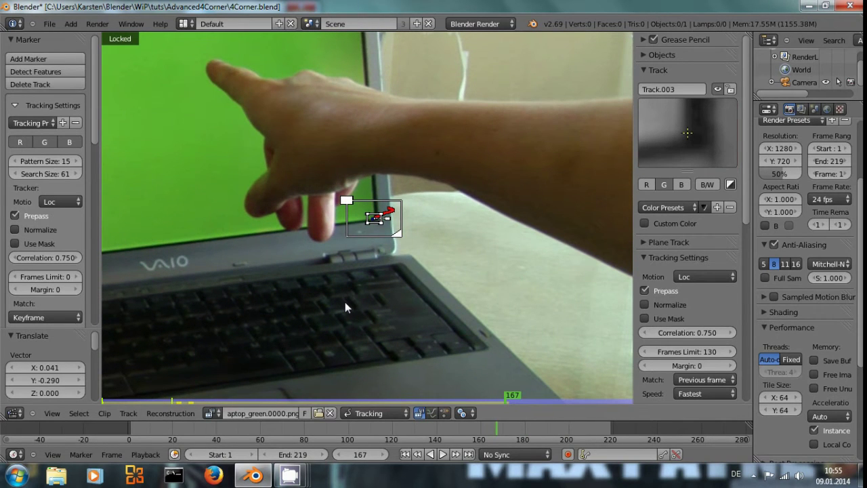
key("Right")
key("Right")
key("Right")
key("Right")
key("Right")
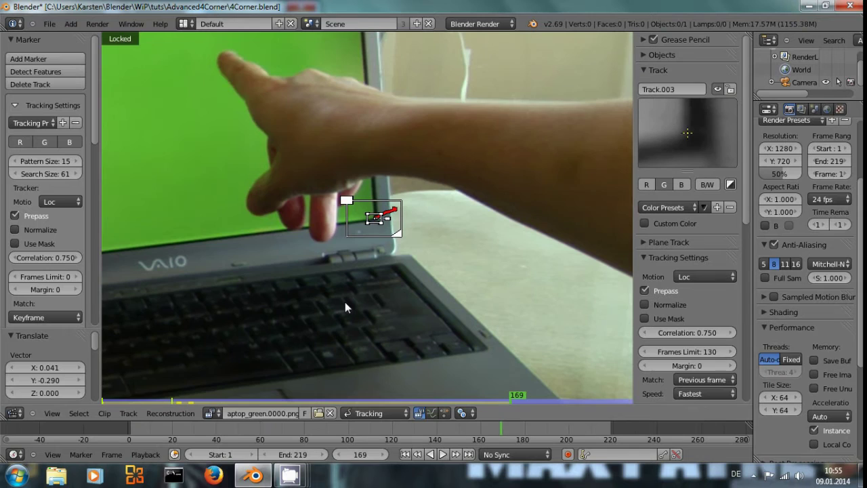
key("Right")
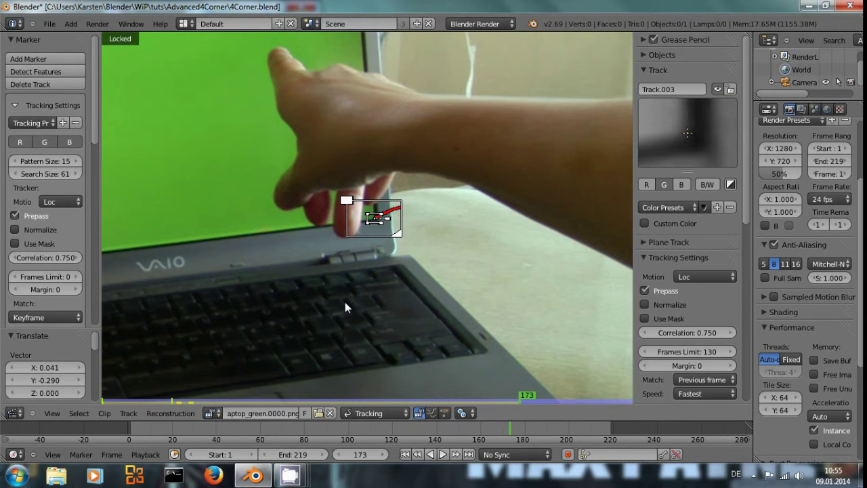
key("Right")
key("Left")
key("Right")
key("Left")
Move Track.003's marker from the screen's top back onto its lower-right corner at frame 182
scroll(370, 242, "up", 2)
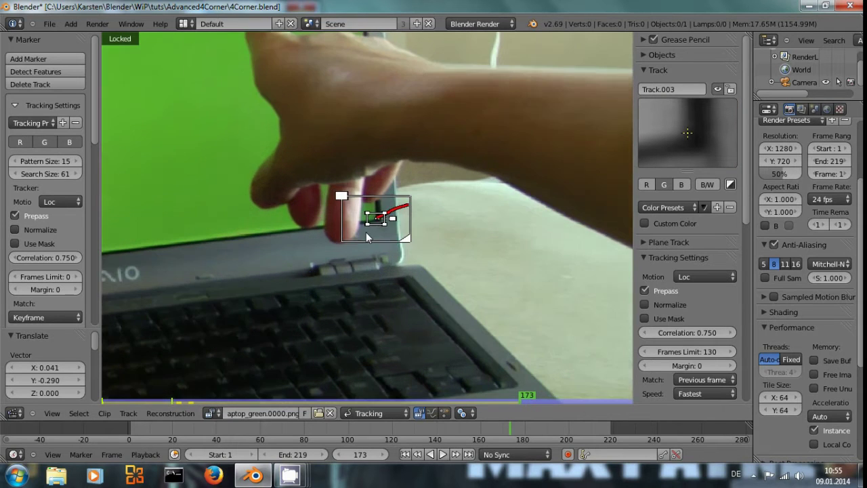
scroll(401, 295, "down", 3)
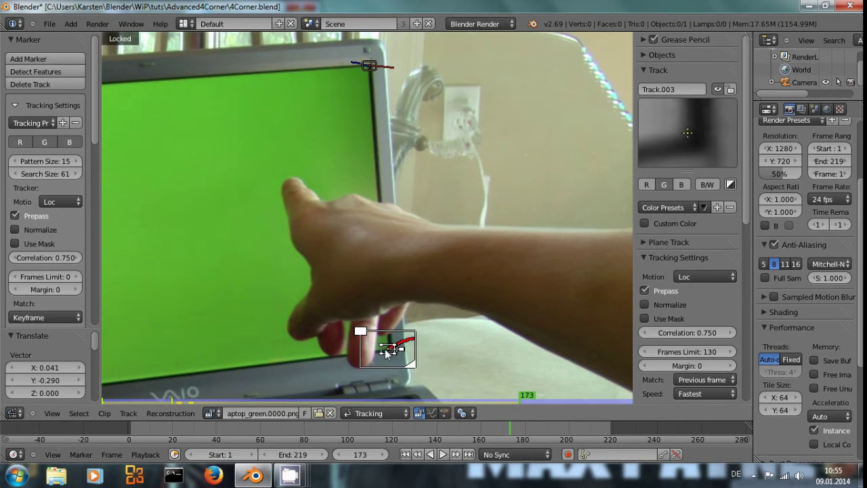
key("g")
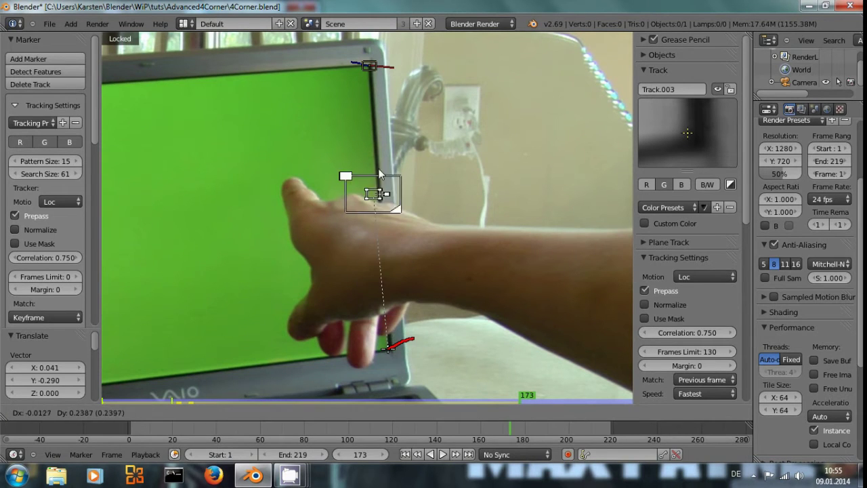
left_click(375, 59)
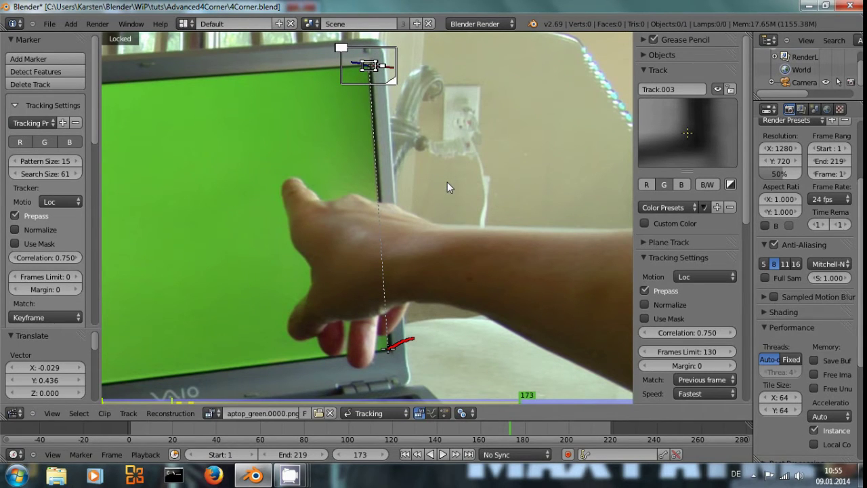
key("ctrl+t")
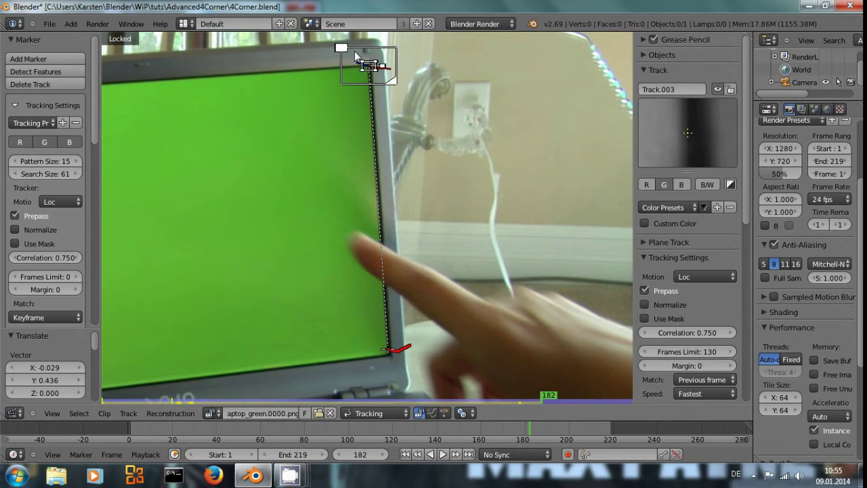
mouse_move(355, 56)
left_mouse_down()
mouse_move(328, 389)
mouse_move(373, 333)
left_mouse_up()
scroll(674, 150, "down", 2)
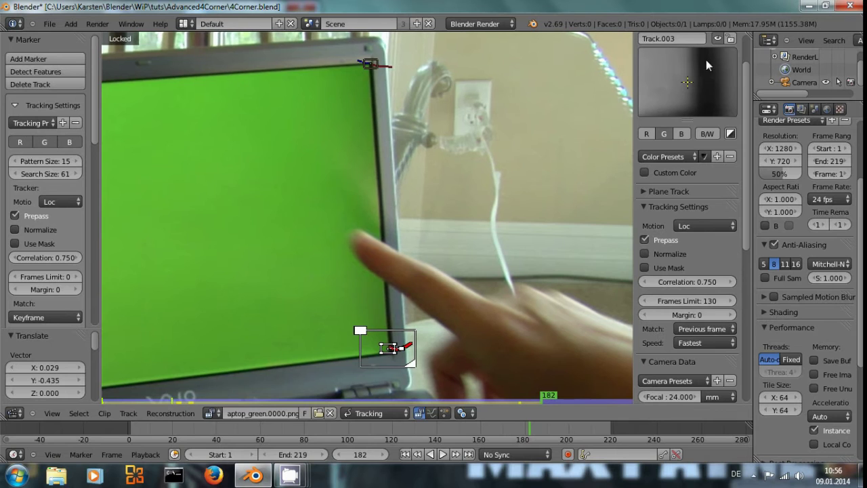
Nudge the marker, zoom in on the corner, and compare frames 175–181
mouse_move(705, 61)
left_mouse_down()
mouse_move(698, 68)
mouse_move(698, 58)
mouse_move(704, 87)
left_mouse_up()
scroll(392, 351, "up", 2)
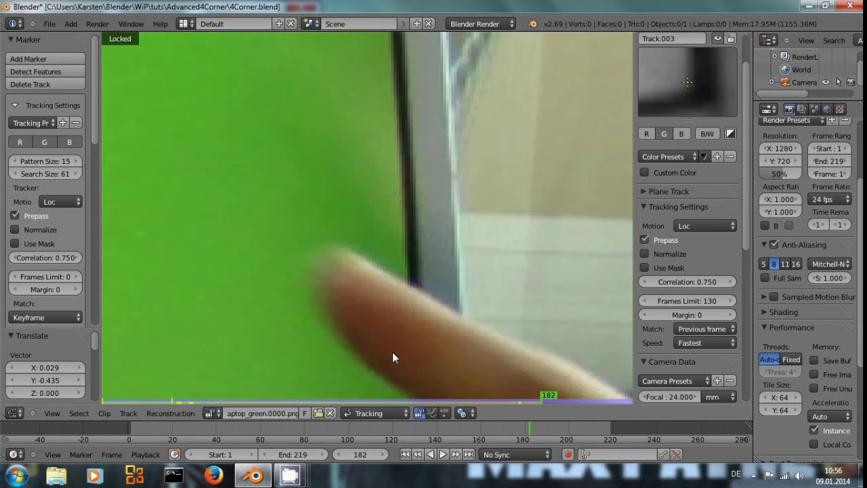
scroll(393, 338, "up", 2)
middle_click_drag(481, 258, 423, 155)
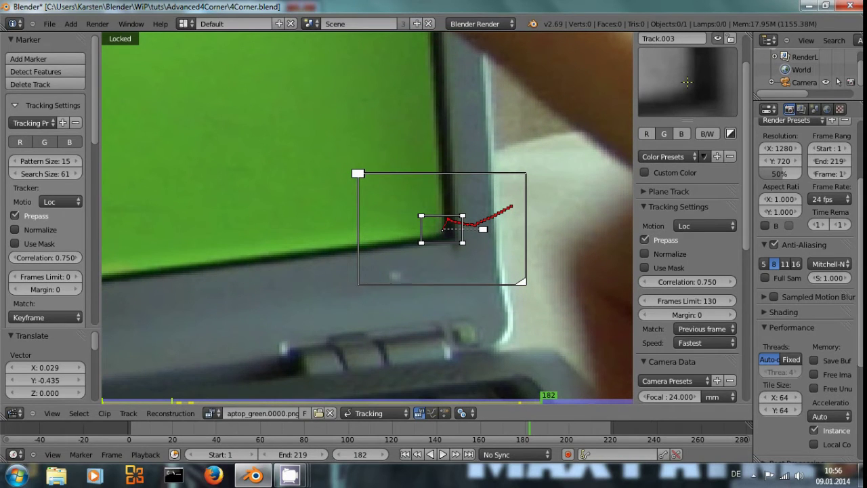
key("Left")
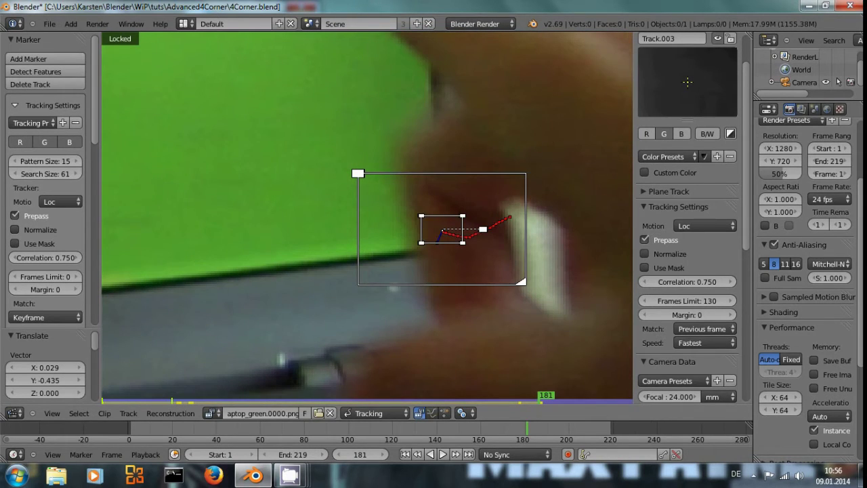
key("Left")
key("Left")
key("Left")
key("Left")
key("Left")
key("Left")
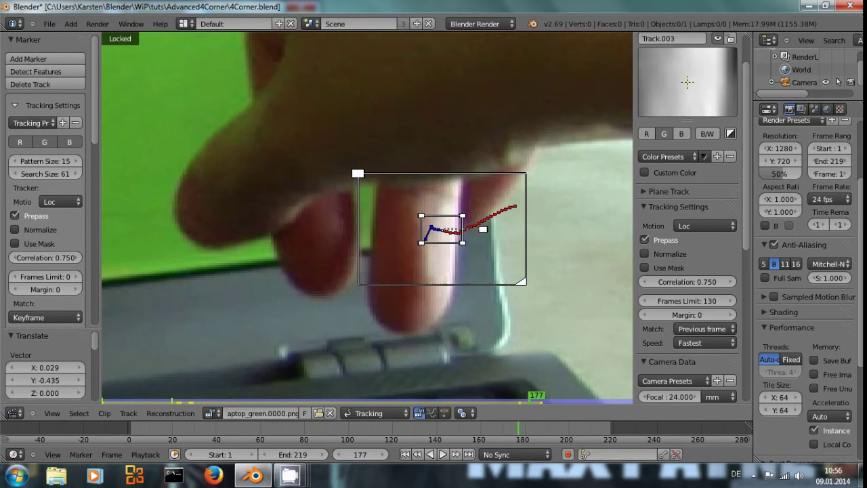
key("Left")
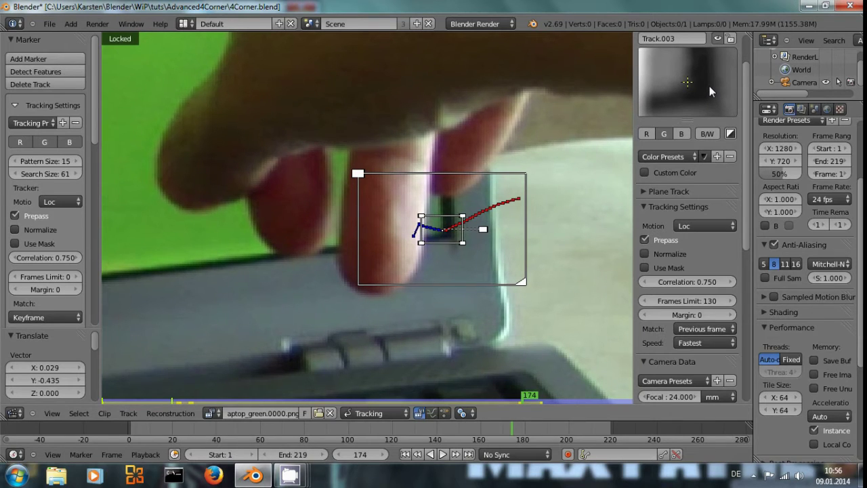
key("Right")
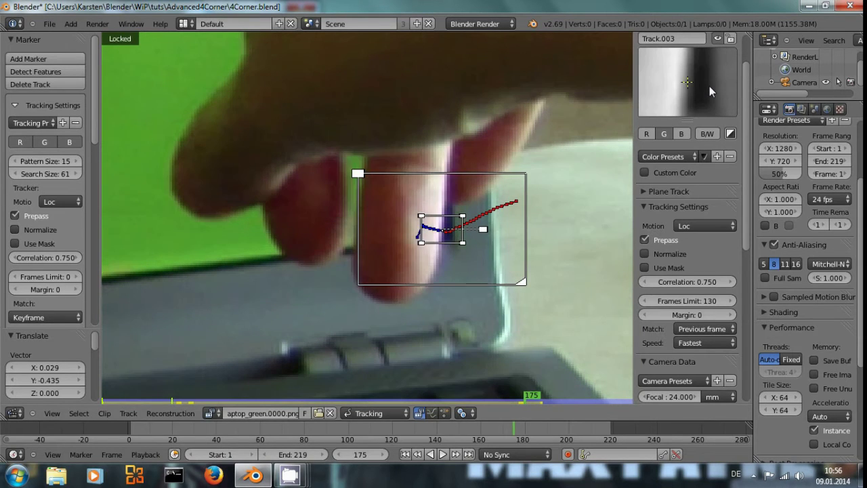
key("Right")
key("Right")
key("Right")
key("Right")
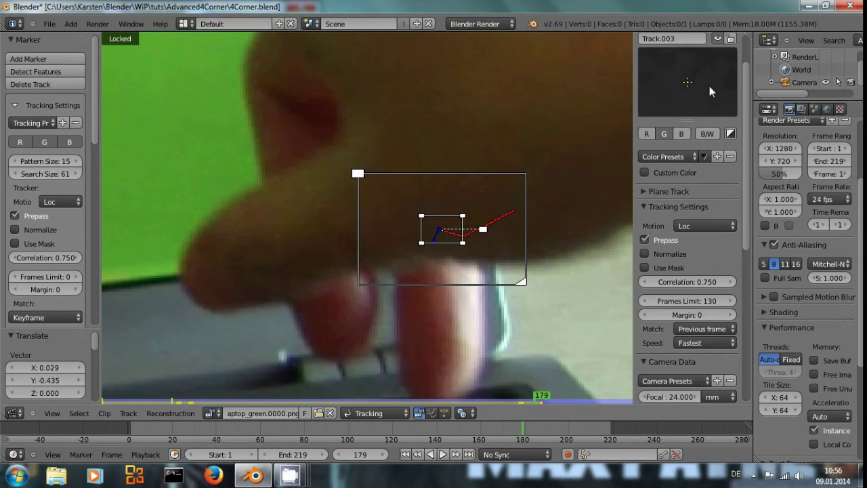
key("Right")
key("Right")
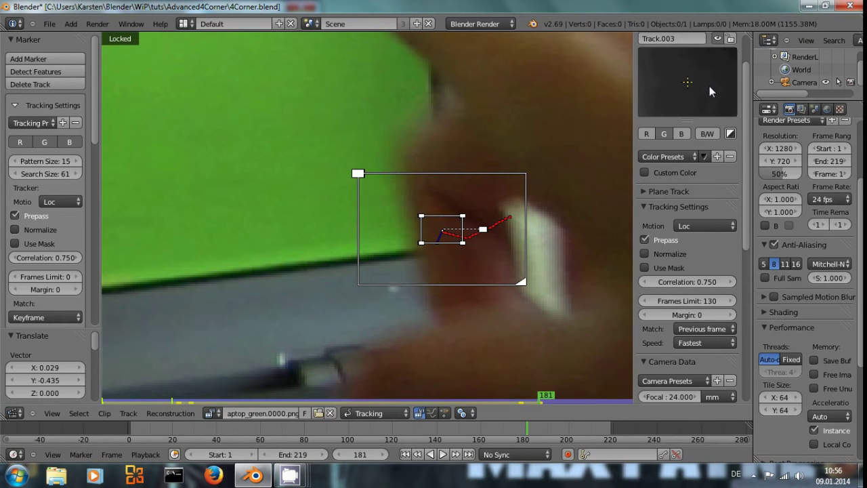
key("Right")
key("Left")
Place the marker onto the screen corner on frame 181, then on frame 180
key("g")
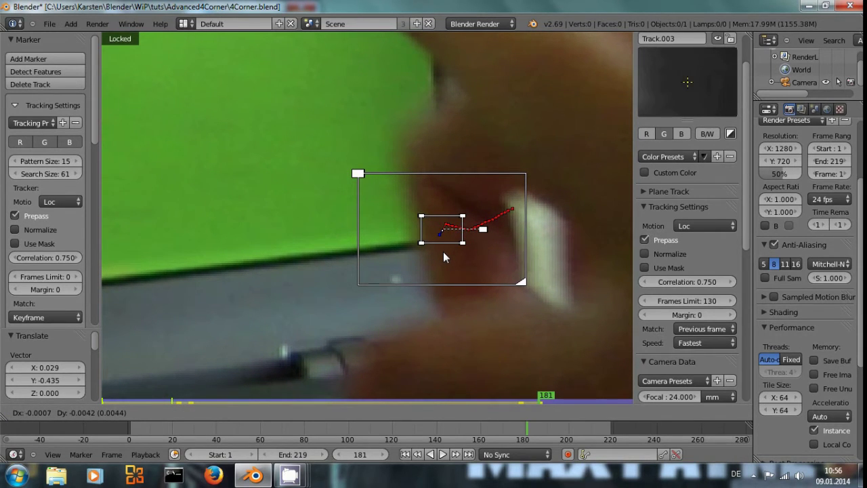
left_click(442, 257)
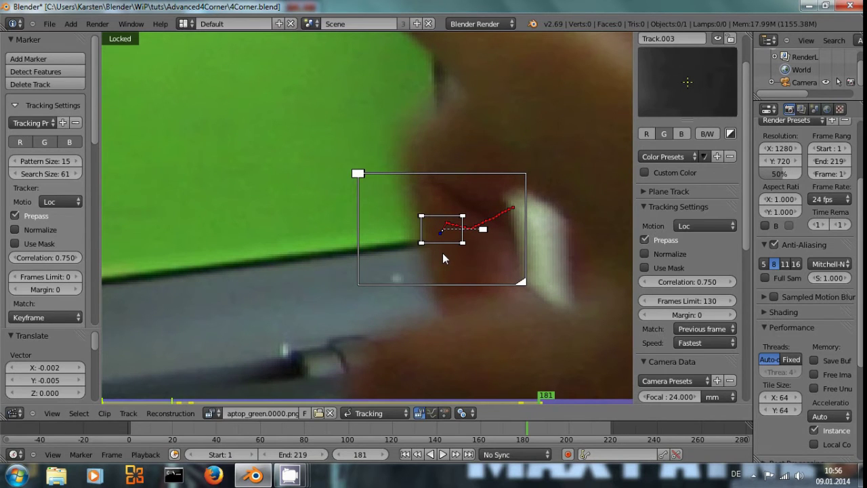
key("alt+Right")
key("alt+Left")
key("alt+Left")
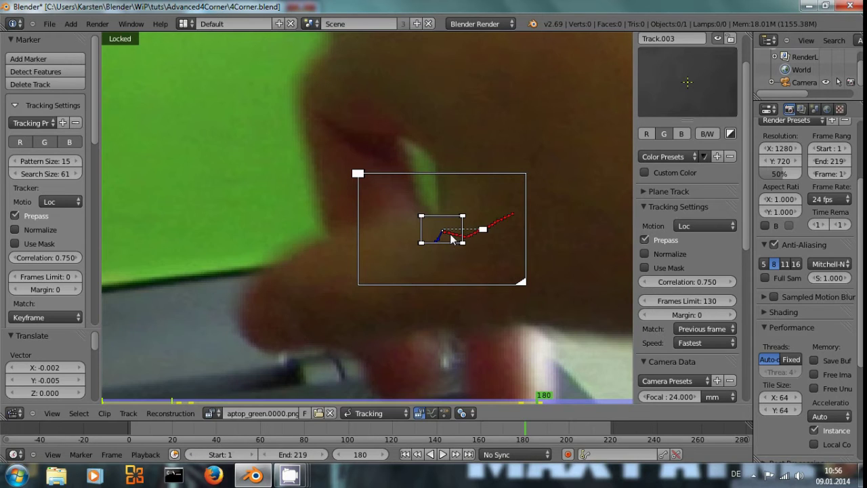
key("g")
left_click(452, 243)
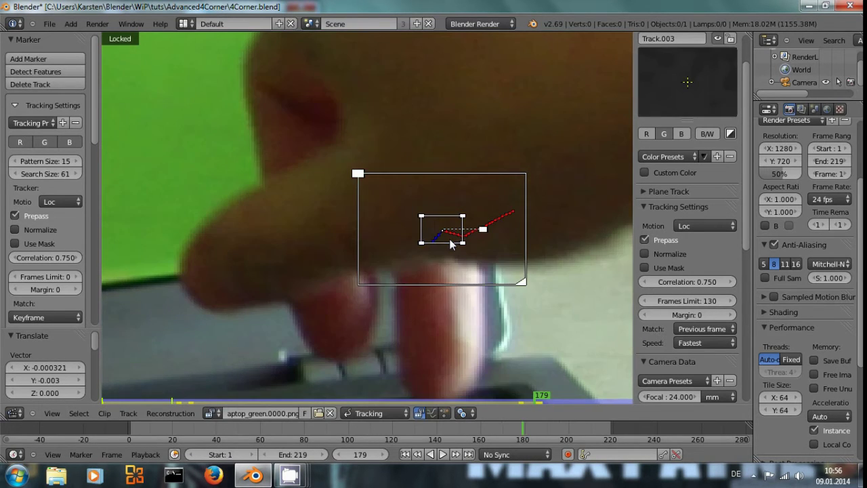
key("alt+Left")
scroll(441, 242, "down", 5)
Zoom in on the corner marker and move it back onto the screen corner at frame 179
scroll(357, 87, "up", 6)
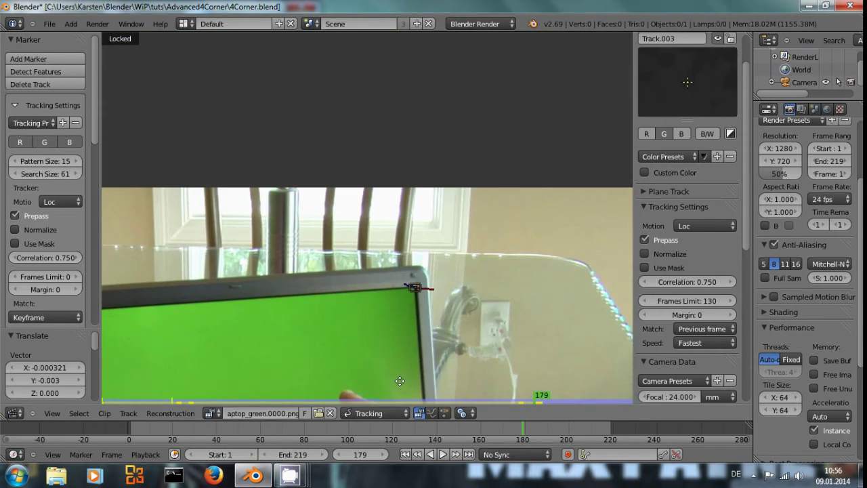
scroll(427, 193, "up", 4)
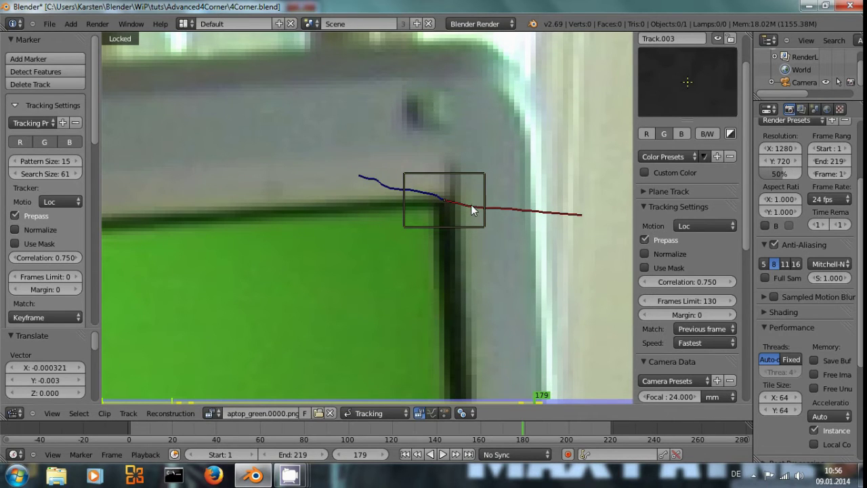
scroll(450, 306, "down", 3)
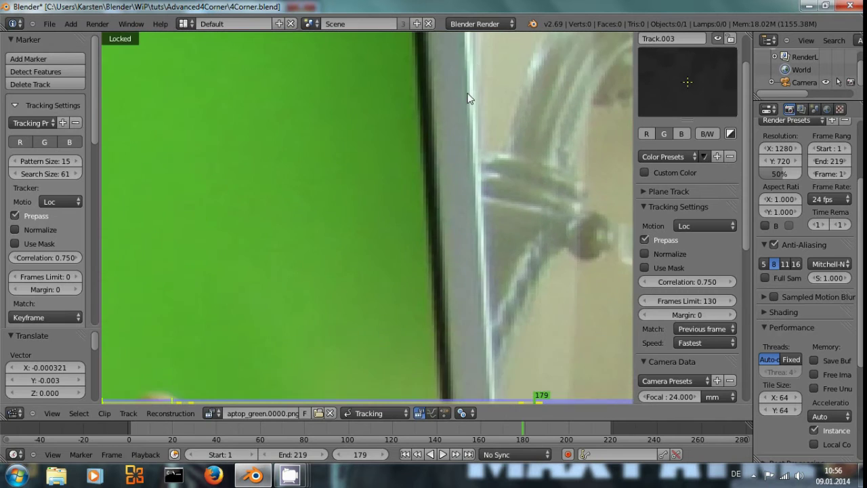
scroll(467, 93, "down", 5)
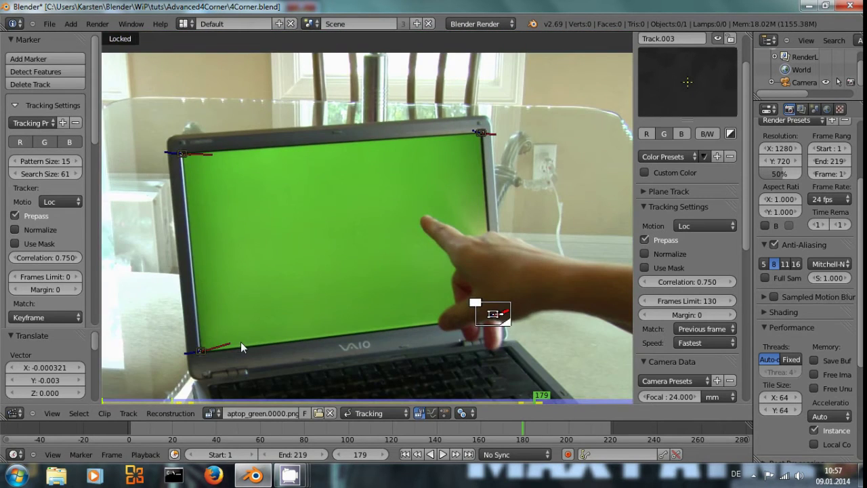
scroll(403, 356, "up", 8)
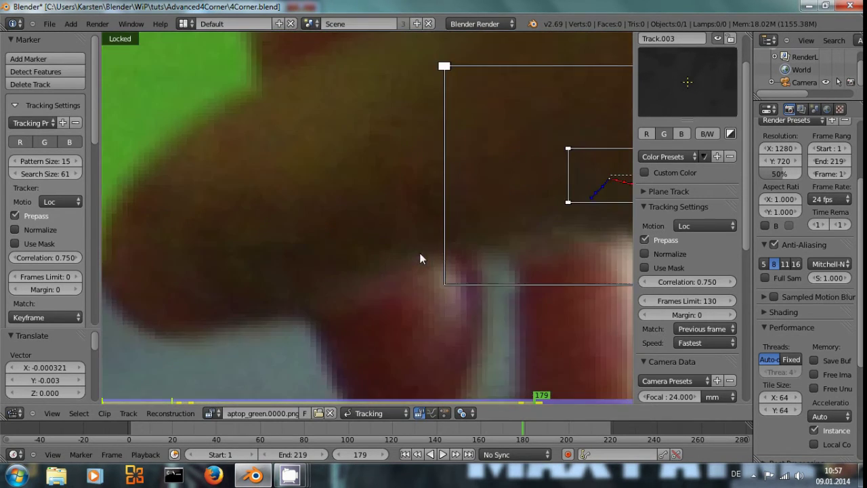
mouse_move(551, 209)
middle_mouse_down()
mouse_move(315, 237)
mouse_move(343, 260)
middle_mouse_up()
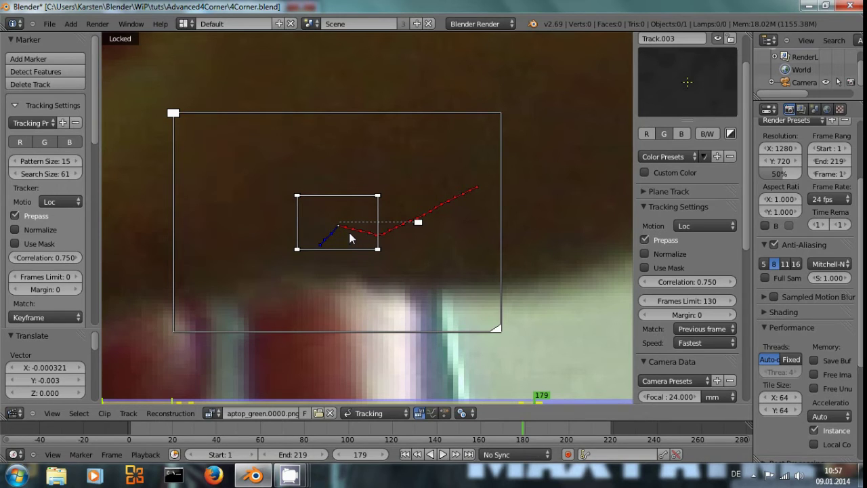
key("g")
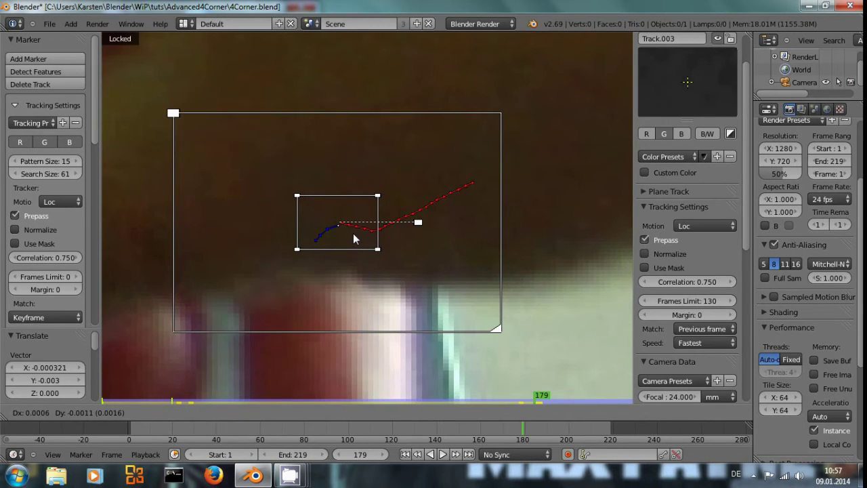
left_click(350, 238)
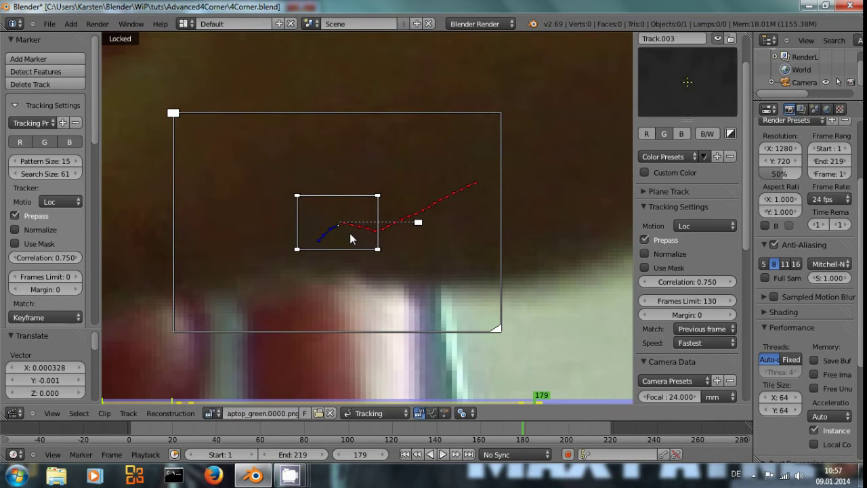
Check the corrected marker on frames 180–182, then zoom back out
key("Right")
key("Right")
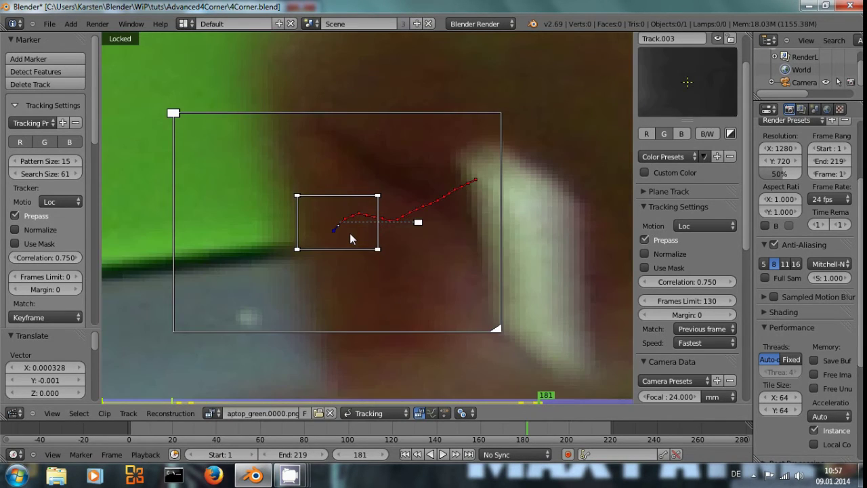
key("Right")
key("Left")
key("Left")
key("Left")
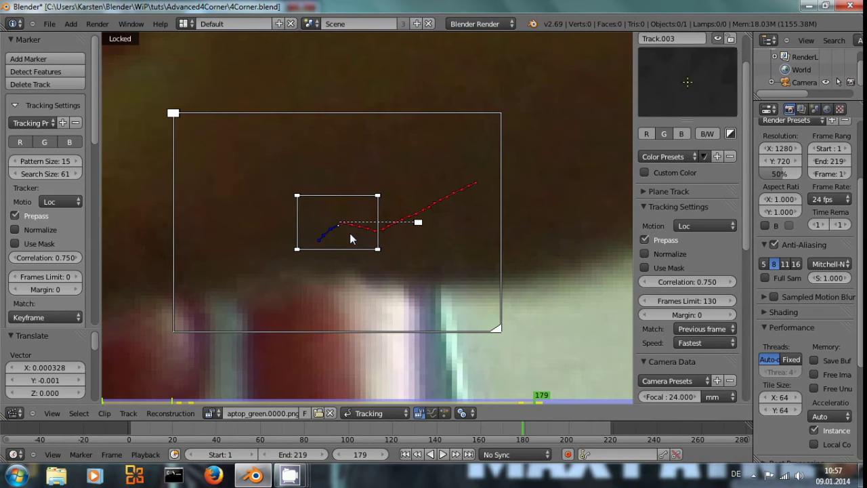
key("Left")
key("Left")
key("Left")
key("Left")
key("Left")
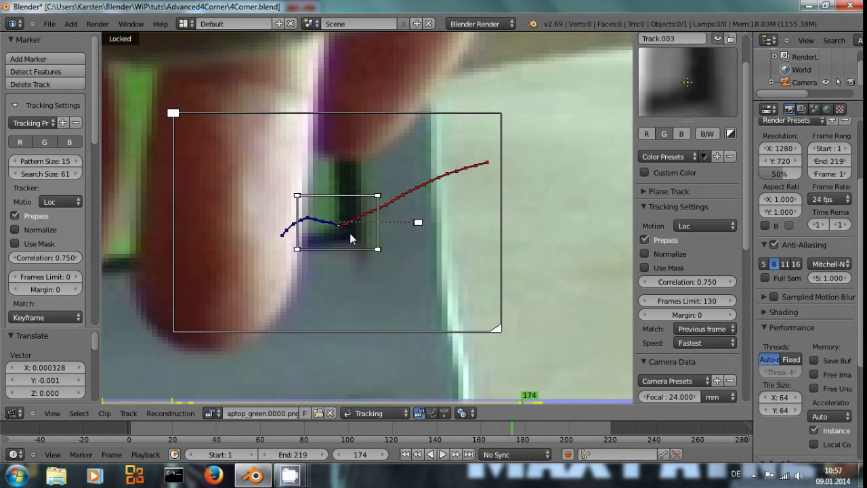
scroll(350, 237, "down", 10)
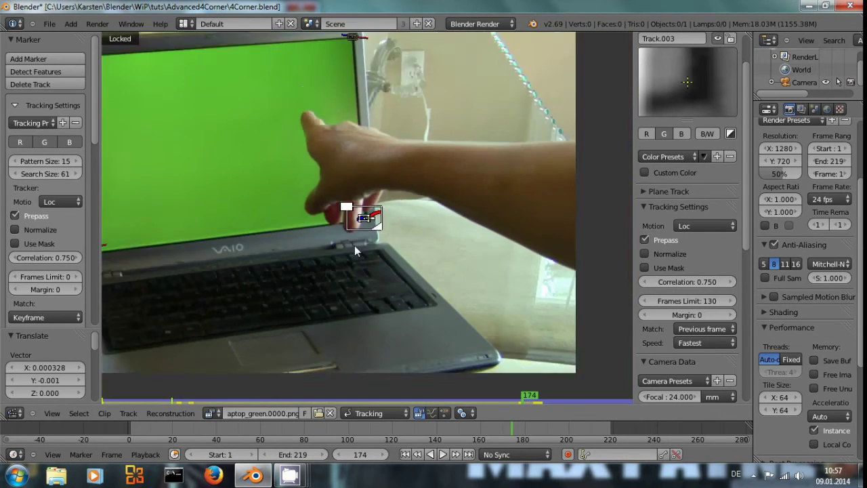
scroll(359, 248, "down", 2)
Play the tracked clip from frame 1 and stop playback
key("shift+Left")
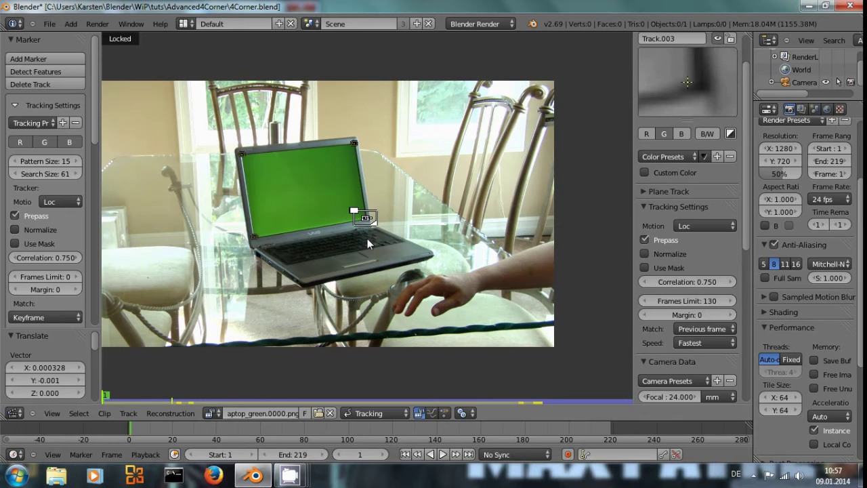
key("alt+a")
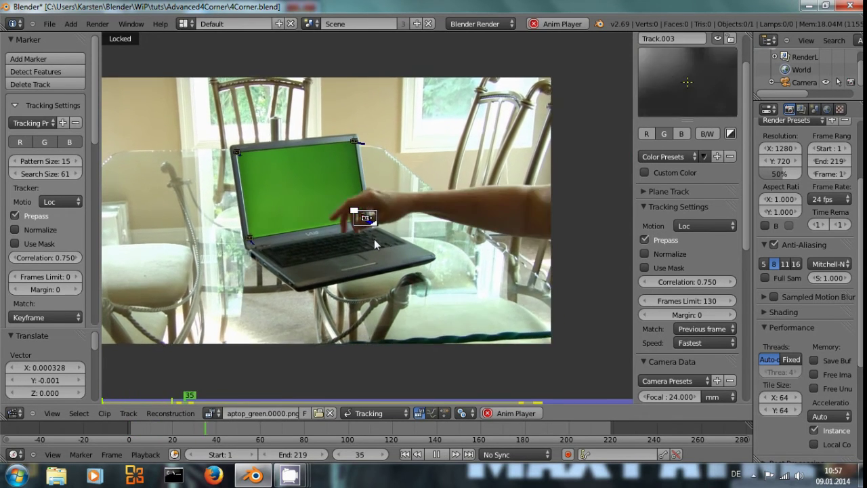
scroll(374, 242, "up", 5)
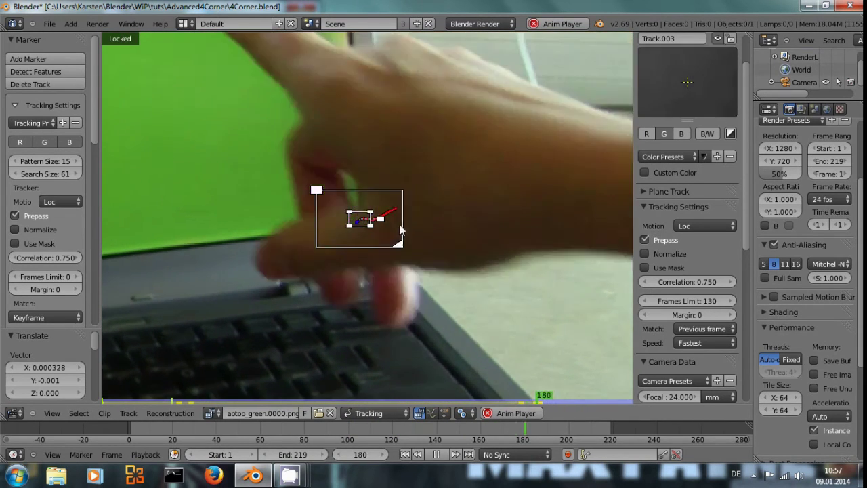
key("Escape")
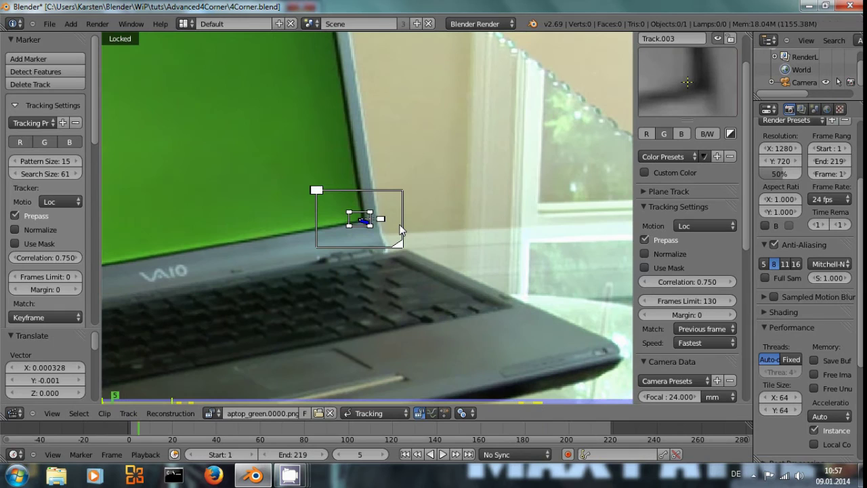
Scrub the timeline to frames 180–182, where the hand passes the bottom-right corner
key("Left")
key("Left")
key("Left")
key("Left")
key("Left")
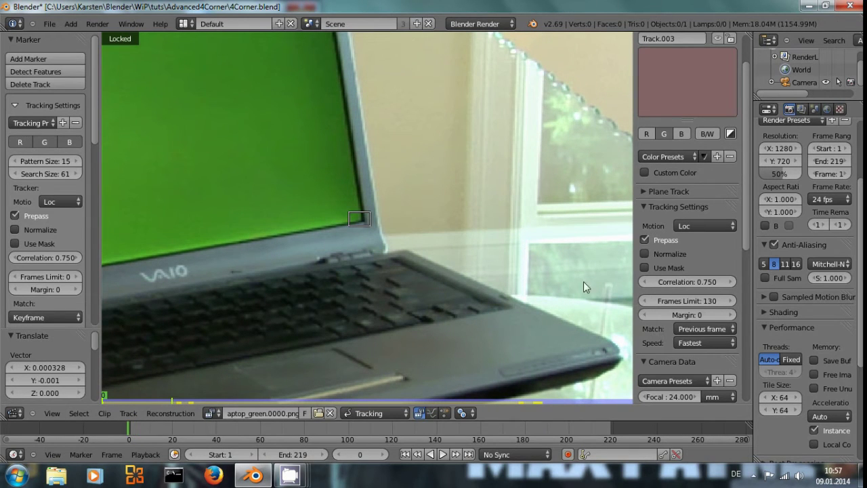
left_click(526, 431)
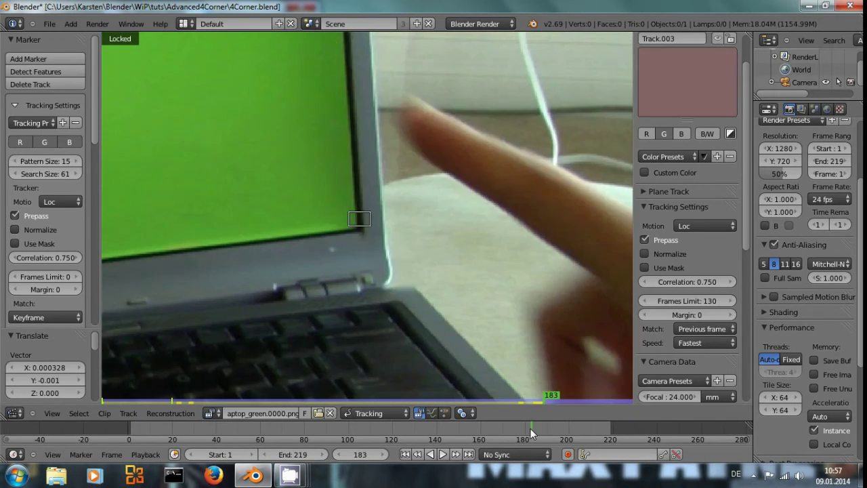
mouse_move(525, 429)
left_mouse_down()
mouse_move(495, 427)
mouse_move(549, 437)
mouse_move(513, 437)
mouse_move(509, 424)
mouse_move(528, 430)
left_mouse_up()
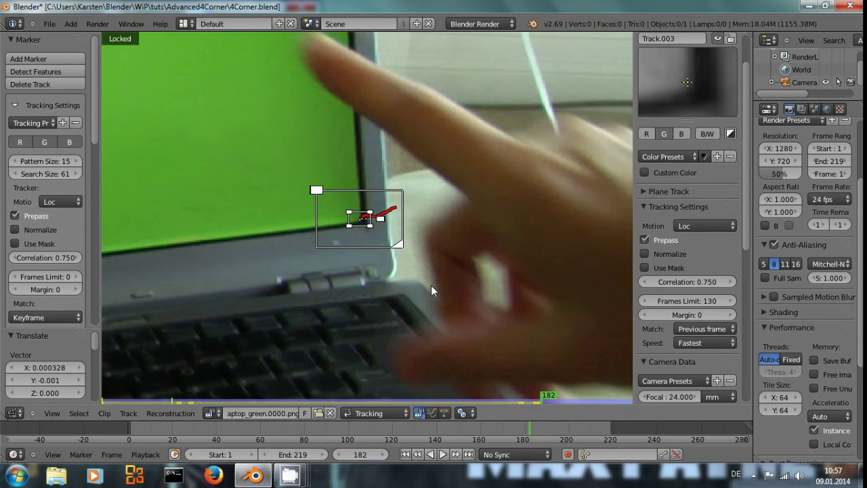
Pan to show more of the laptop and play the clip to review the corner track
key("shift+Right")
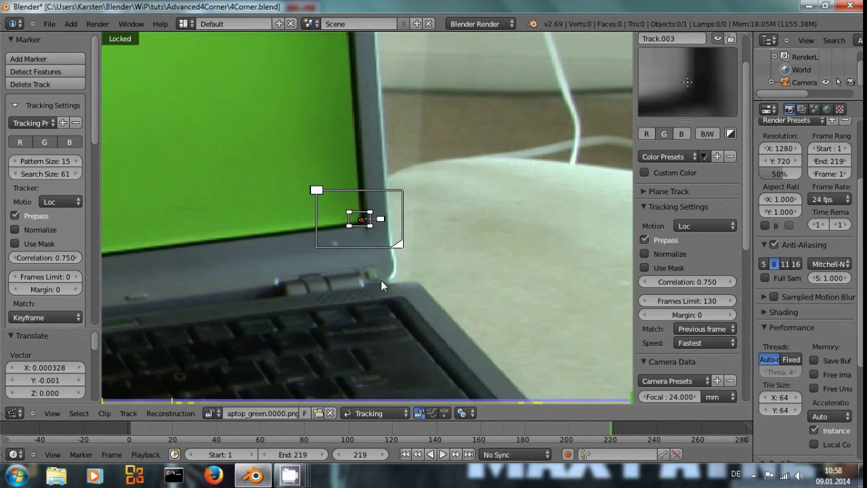
scroll(381, 280, "down", 3)
middle_click_drag(315, 250, 379, 280)
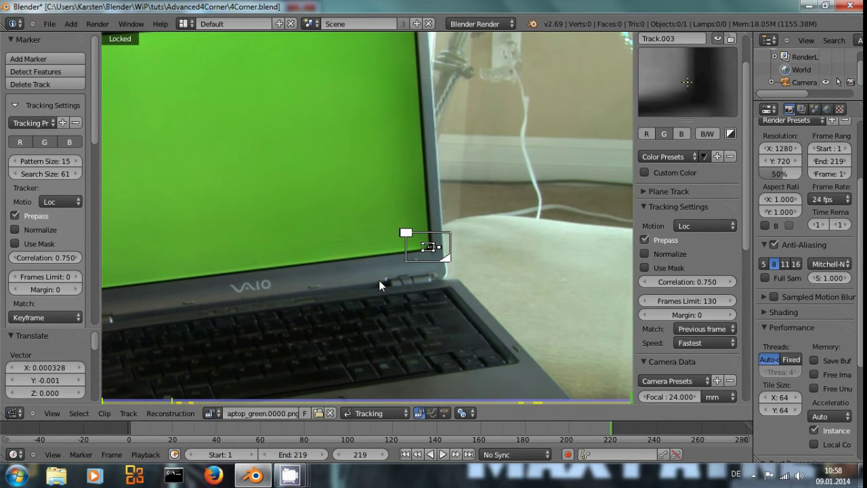
key("alt+a")
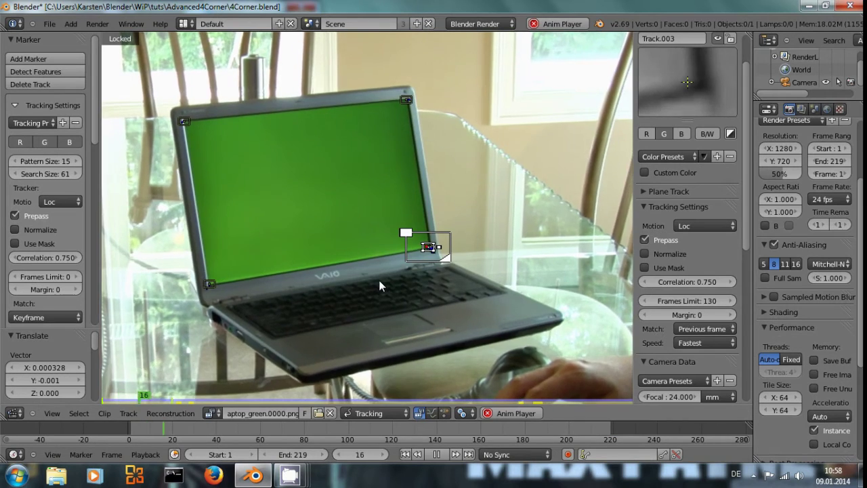
scroll(410, 284, "up", 3)
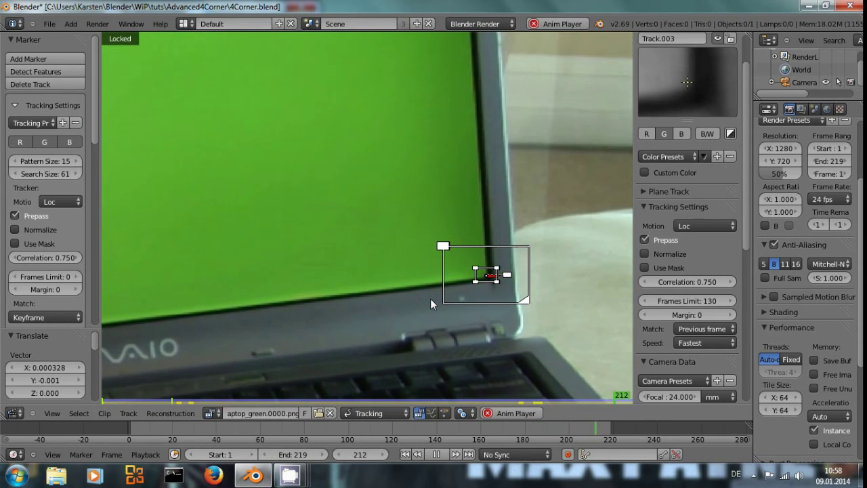
key("alt+a")
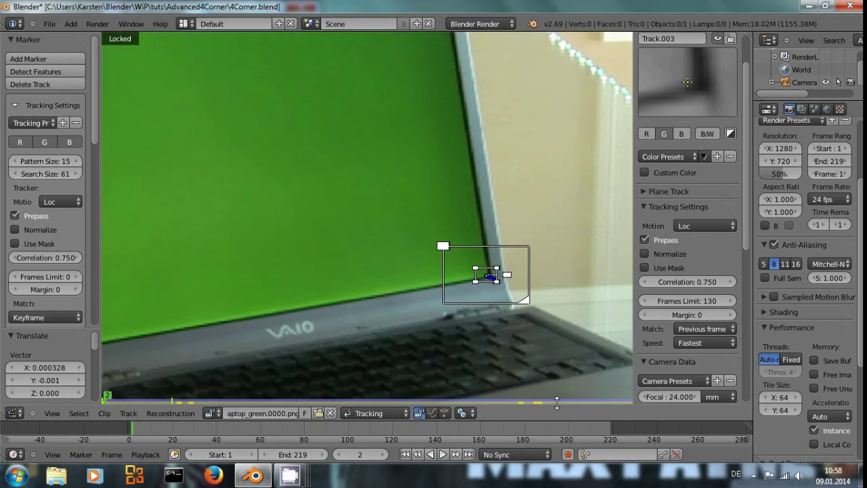
Step through hand-covered frames 180–183, settle on frame 182, and zoom out to the whole laptop
left_click_drag(556, 402, 504, 394)
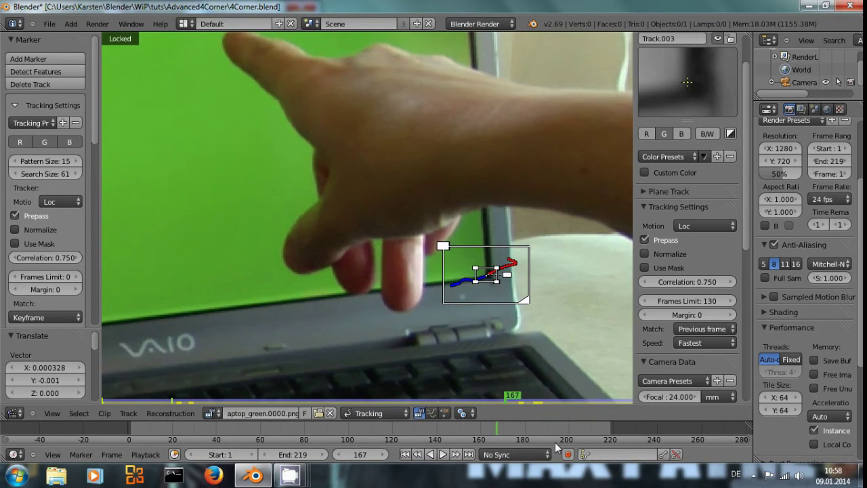
key("ctrl+t")
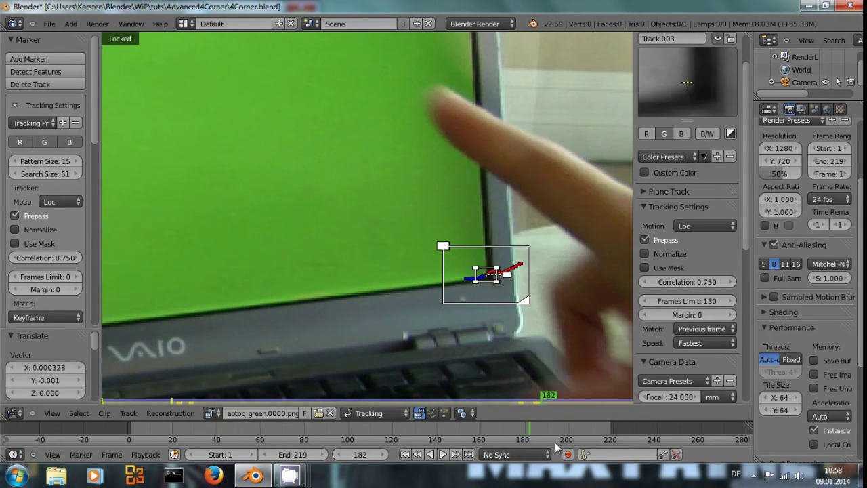
key("shift+ctrl+t")
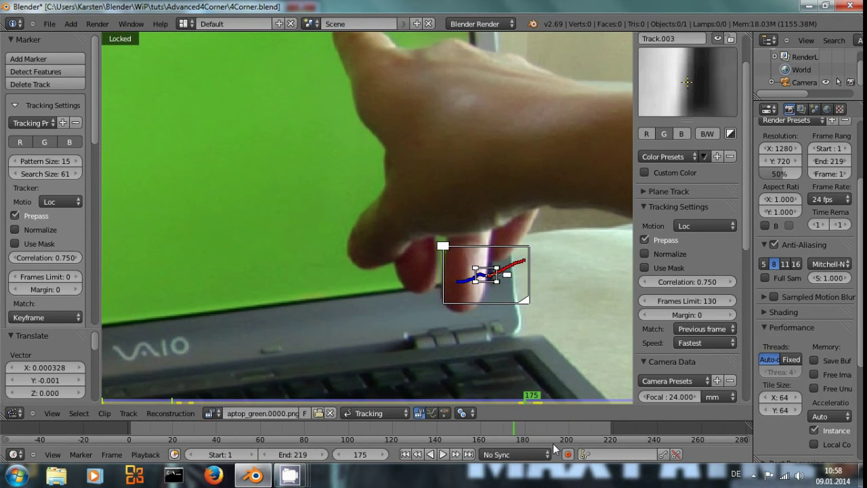
key("Right")
key("ctrl+t")
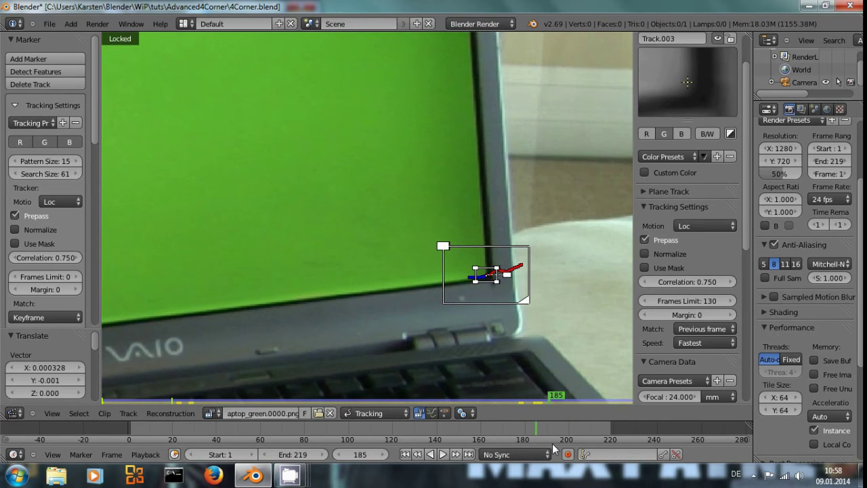
key("Left")
scroll(415, 313, "down", 6)
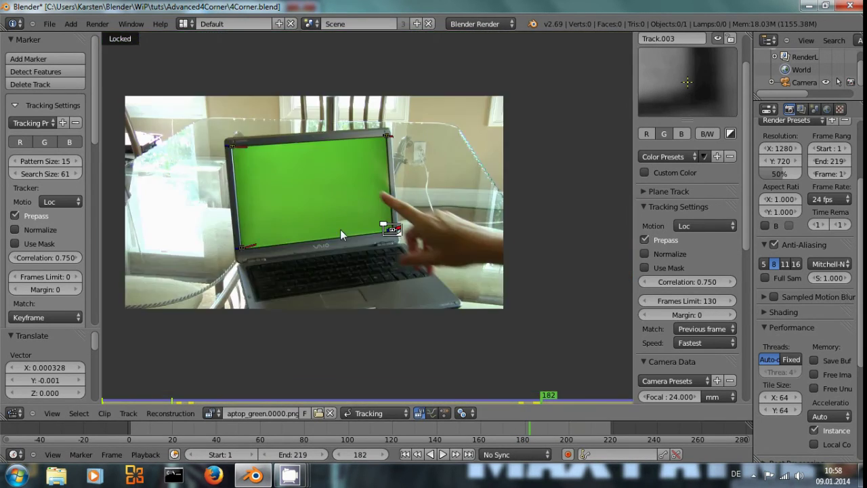
scroll(382, 303, "up", 5)
middle_click_drag(383, 308, 302, 321)
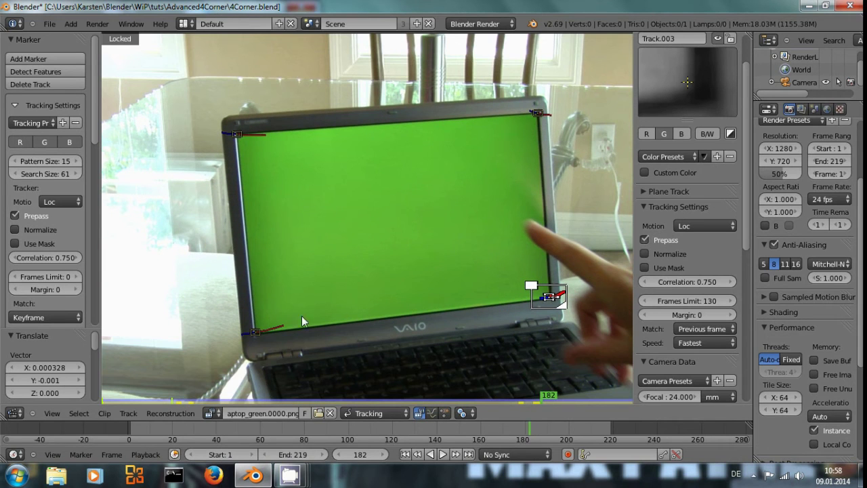
Select all four screen-corner markers and create a plane track from them
left_click(264, 330)
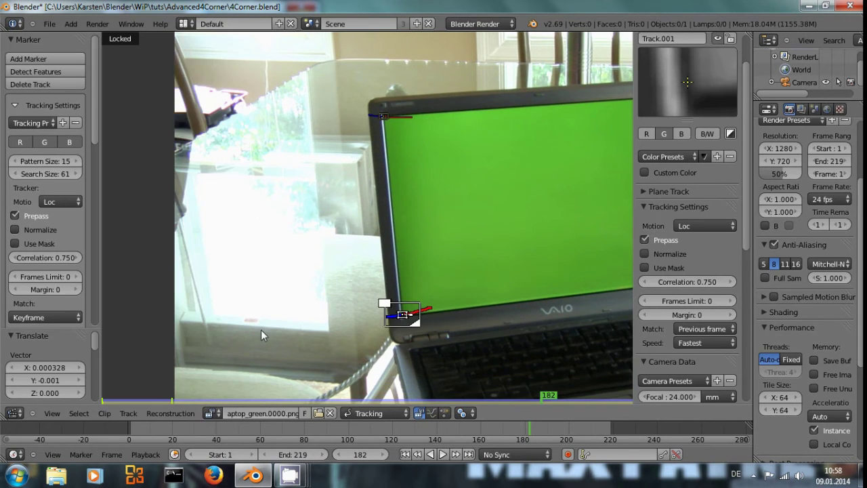
middle_click_drag(552, 269, 362, 271)
key("l")
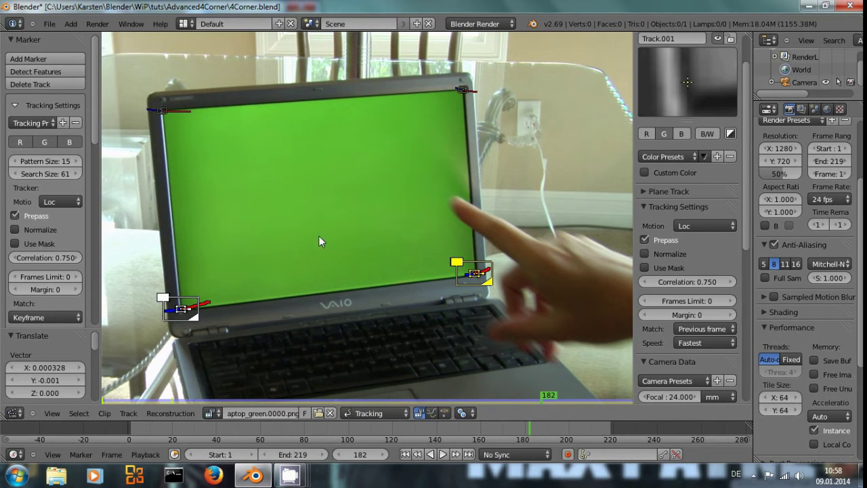
left_click(167, 114, "shift")
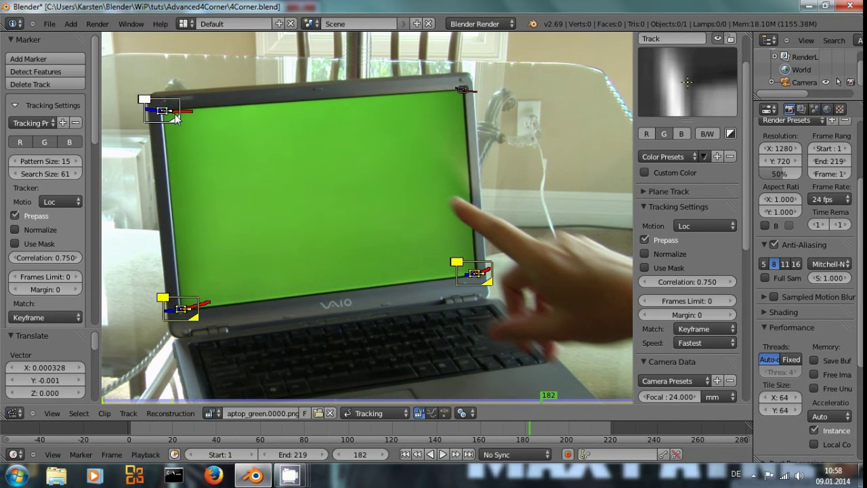
left_click(461, 91, "shift")
scroll(14, 271, "down", 9)
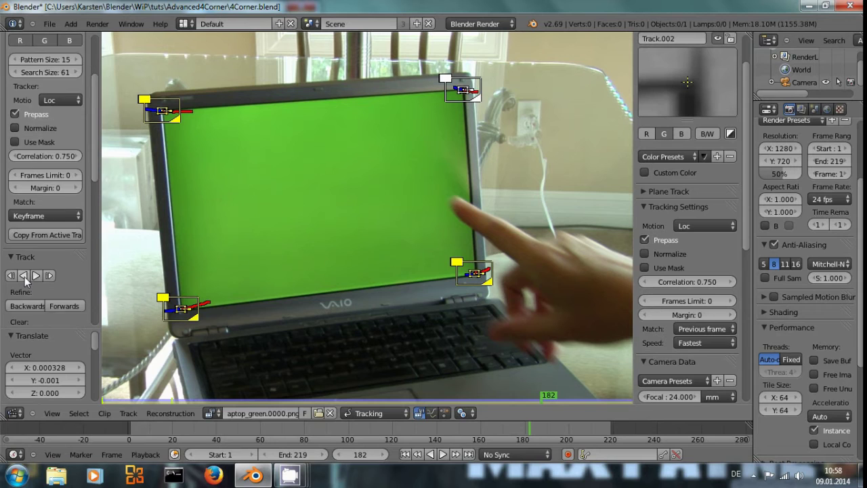
left_click(27, 244)
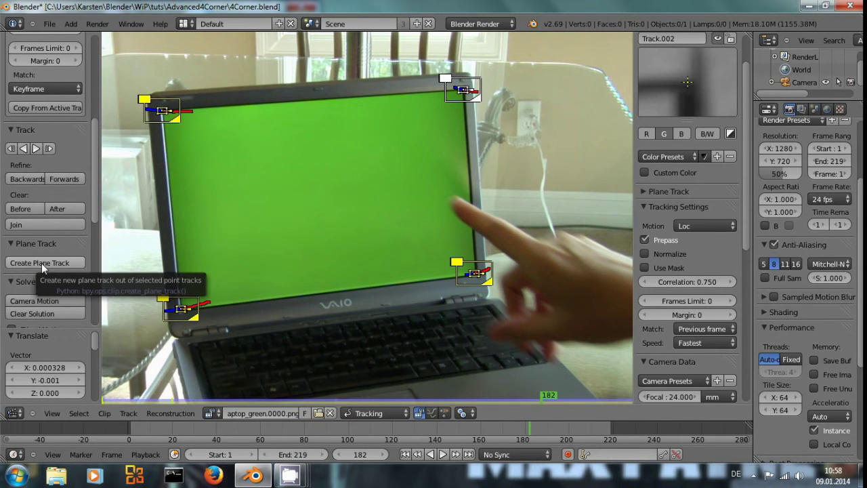
left_click(41, 263)
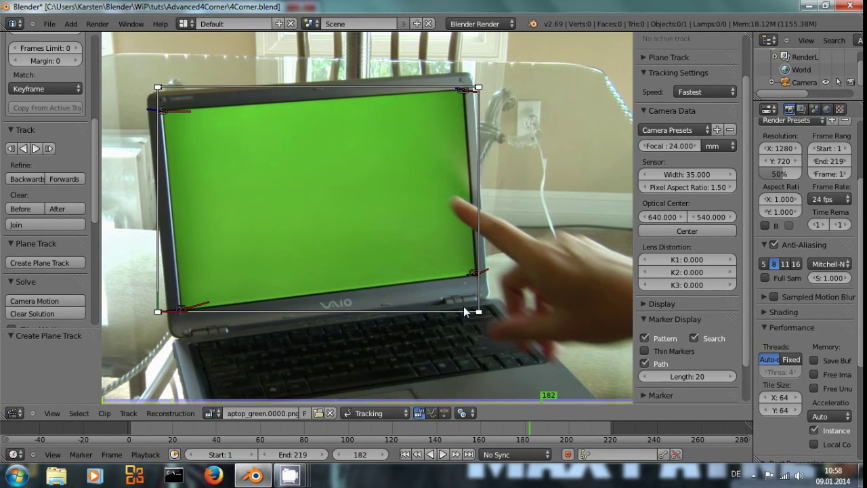
On frame 1, drag the plane's four corners onto the green screen's corners
key("shift+Left")
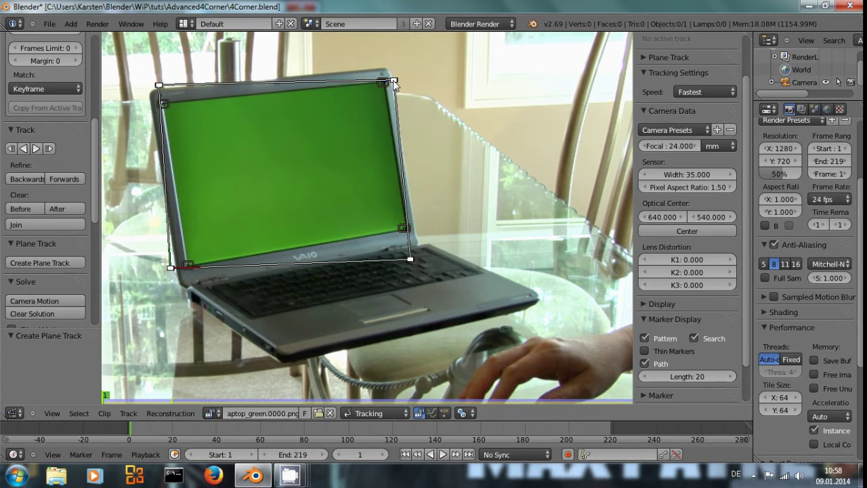
left_click_drag(394, 80, 388, 79)
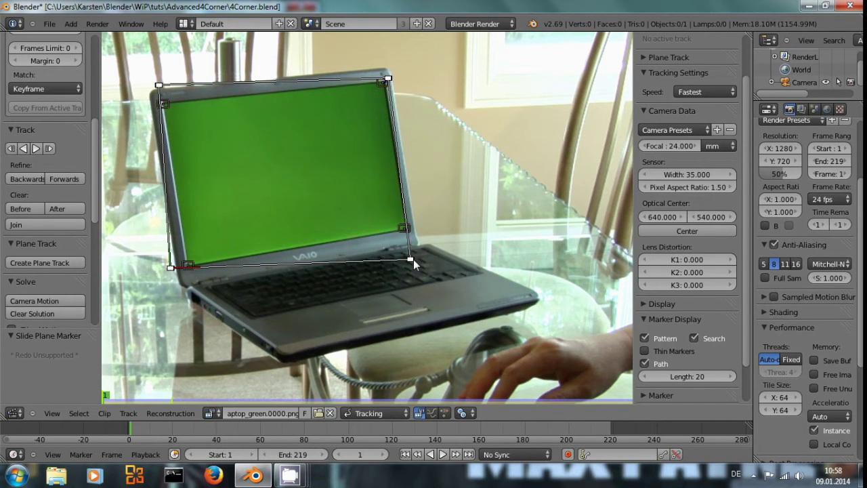
left_click_drag(413, 258, 411, 229)
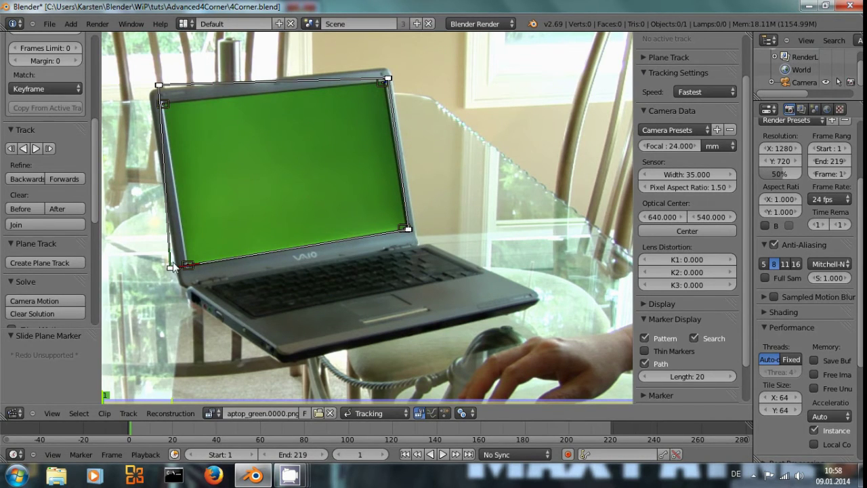
left_click_drag(173, 266, 182, 266)
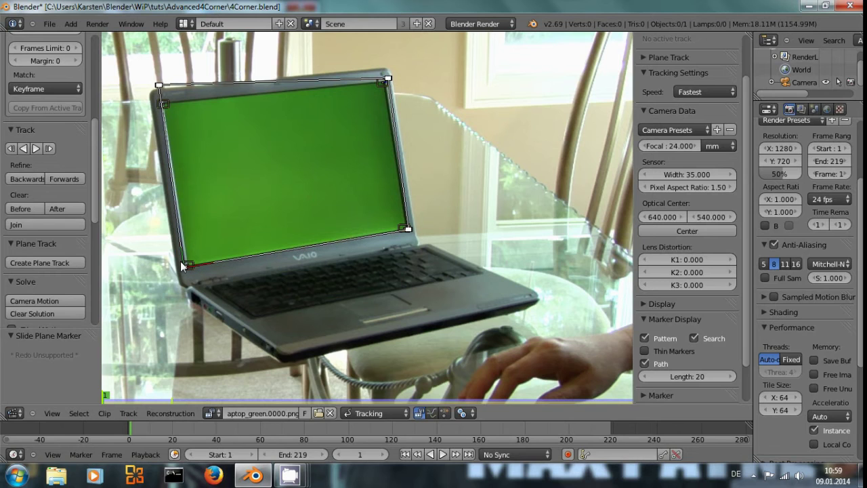
left_click_drag(158, 85, 161, 103)
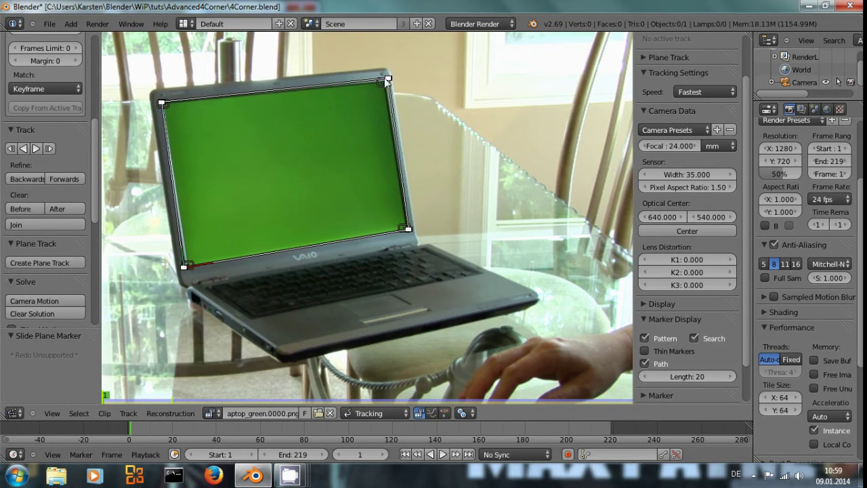
left_click_drag(388, 79, 386, 80)
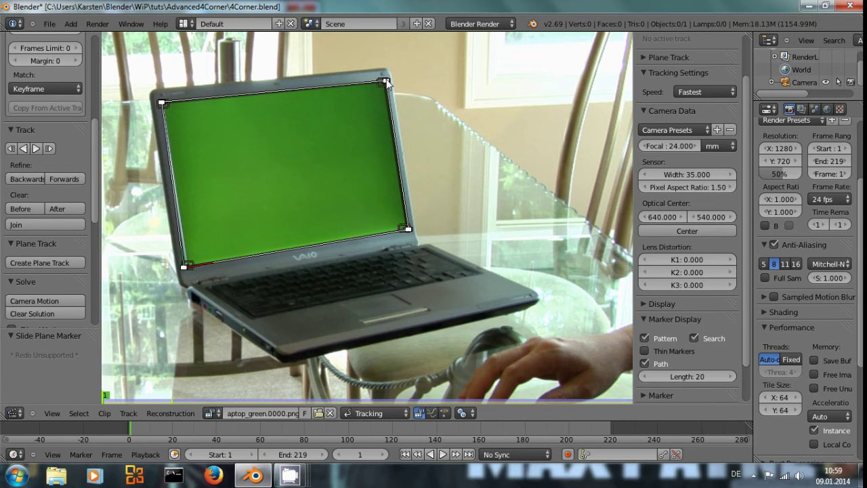
Nudge each plane corner precisely onto the screen corners, then view the whole laptop
scroll(414, 205, "up", 4)
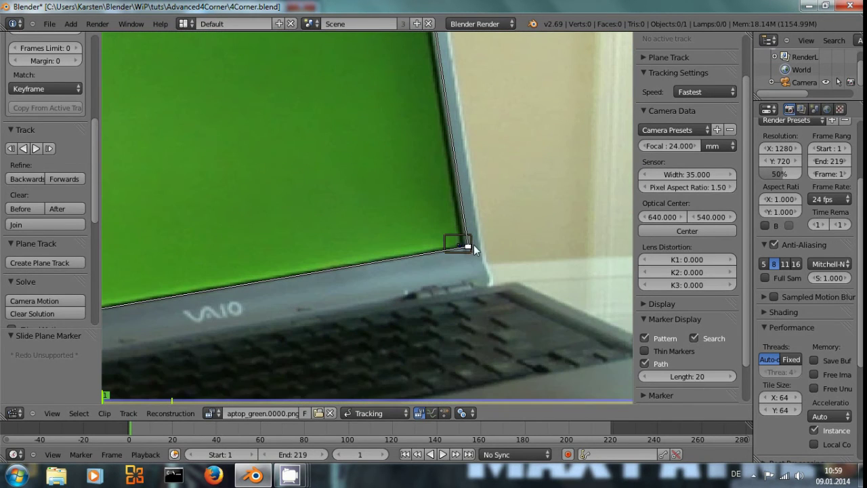
left_click_drag(465, 247, 460, 252)
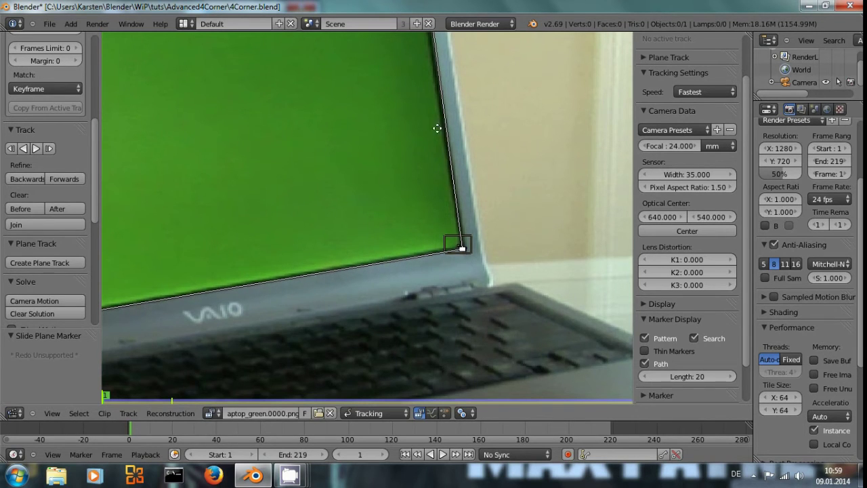
middle_click_drag(440, 128, 399, 147)
left_click_drag(391, 84, 384, 86)
middle_click_drag(300, 155, 154, 156)
left_click_drag(150, 149, 150, 150)
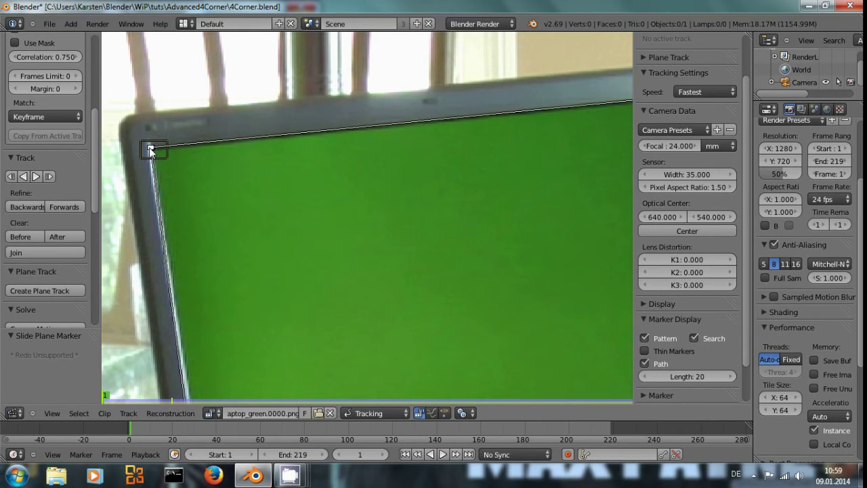
middle_click_drag(242, 260, 289, 260)
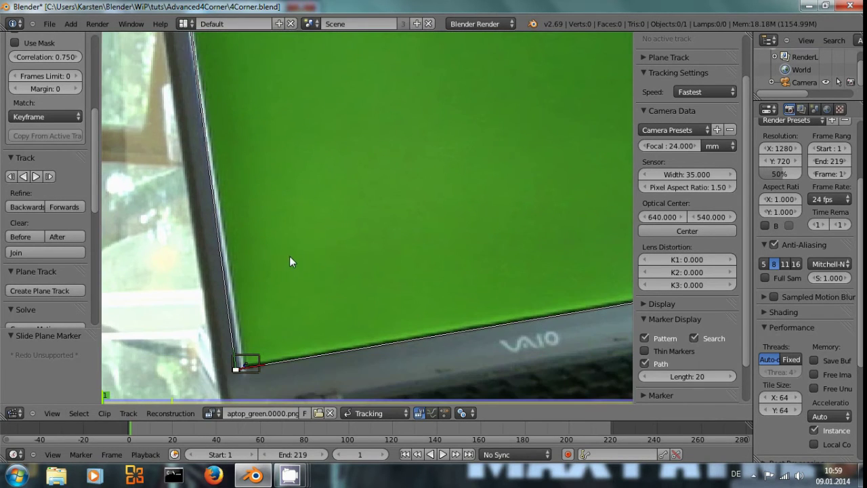
left_click_drag(237, 369, 242, 368)
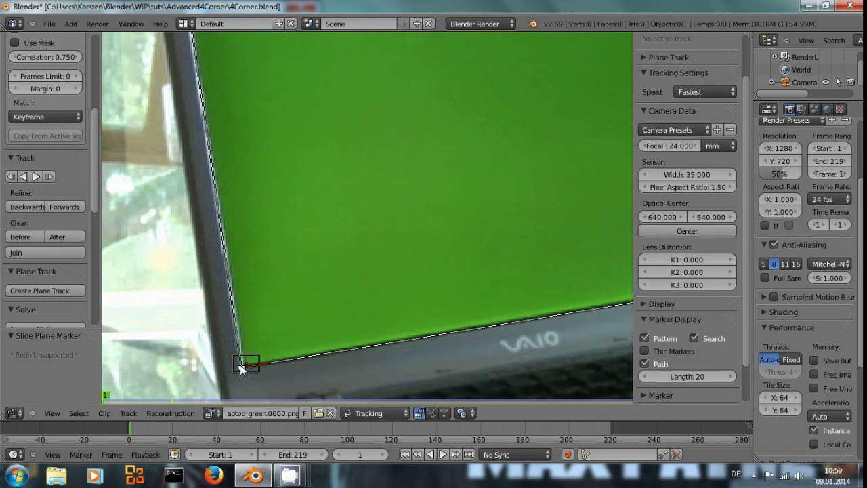
key("Home")
Center the laptop and play the clip to check the plane track follows the screen
middle_click_drag(419, 278, 356, 275)
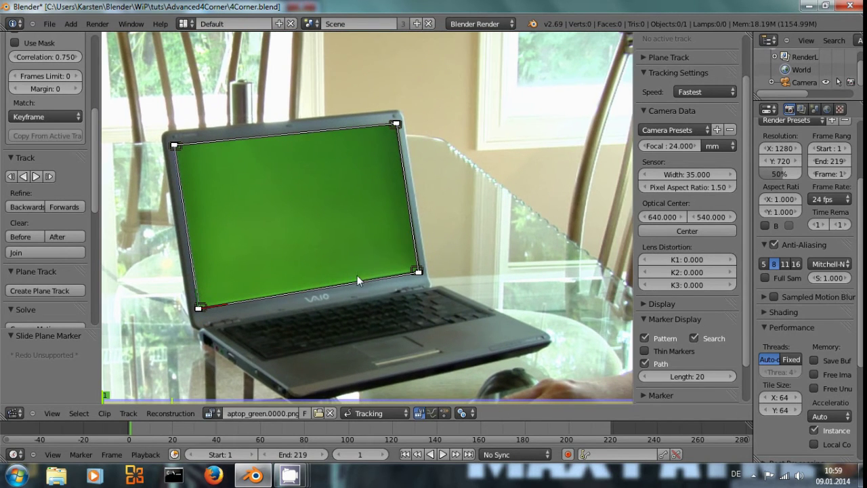
key("alt+a")
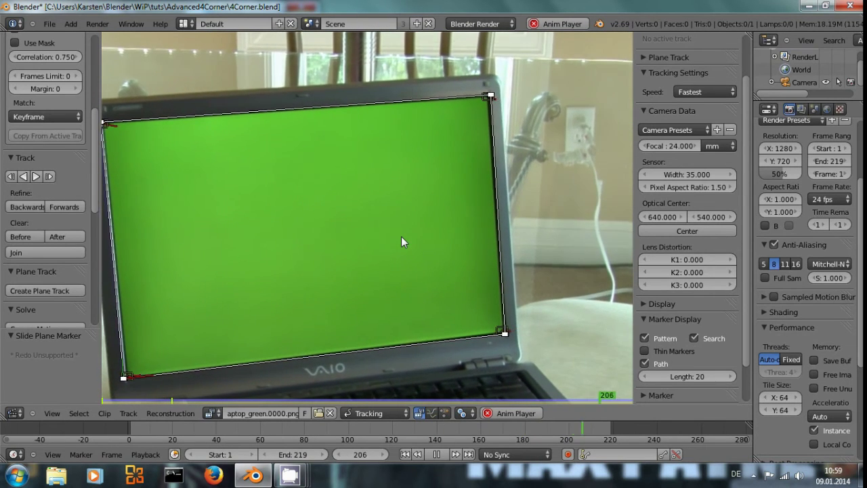
key("alt+a")
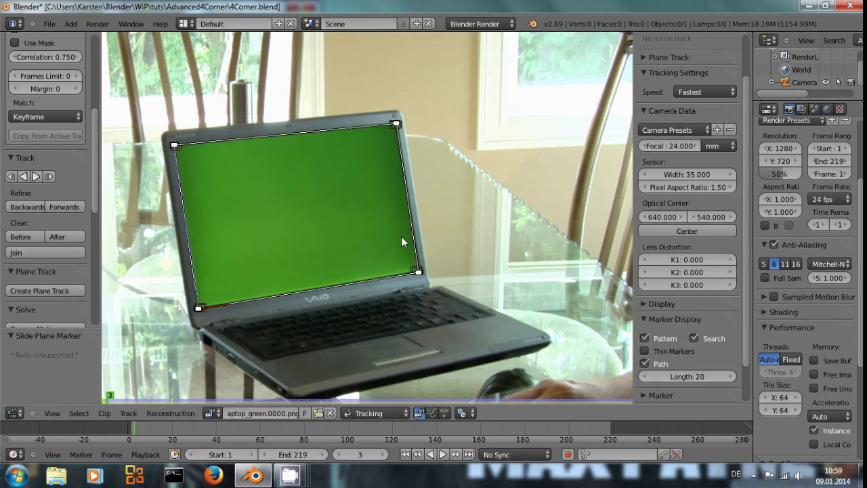
Rename the plane track to 'Screen'
left_click(679, 57)
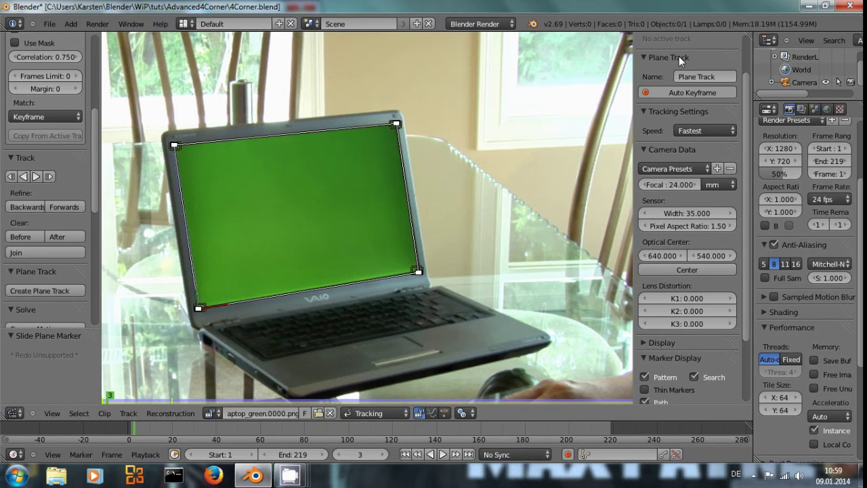
left_click(723, 75)
type("Screen")
key("Return")
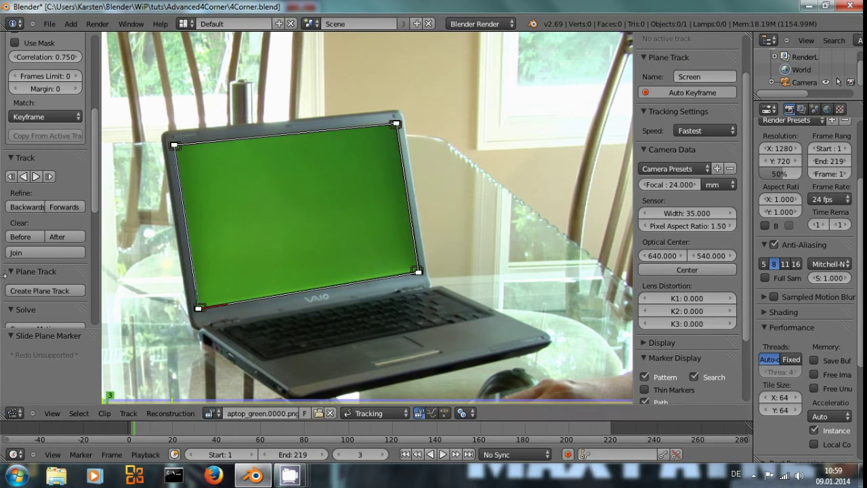
Switch the area to the Compositing node editor with Backdrop on, and delete Render Layers
left_click(14, 412)
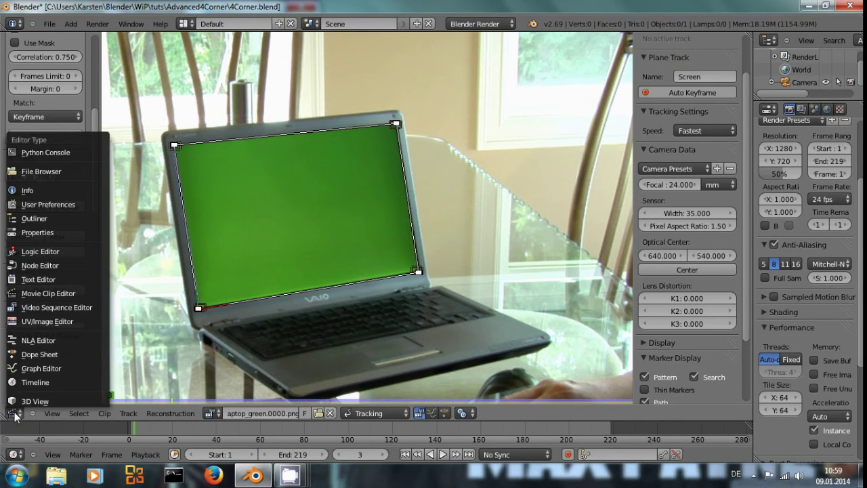
left_click(43, 265)
left_click(163, 413)
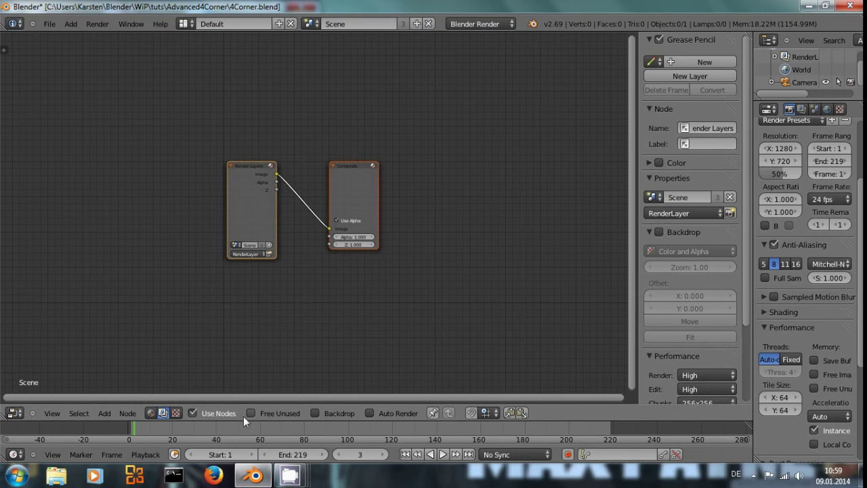
left_click(321, 414)
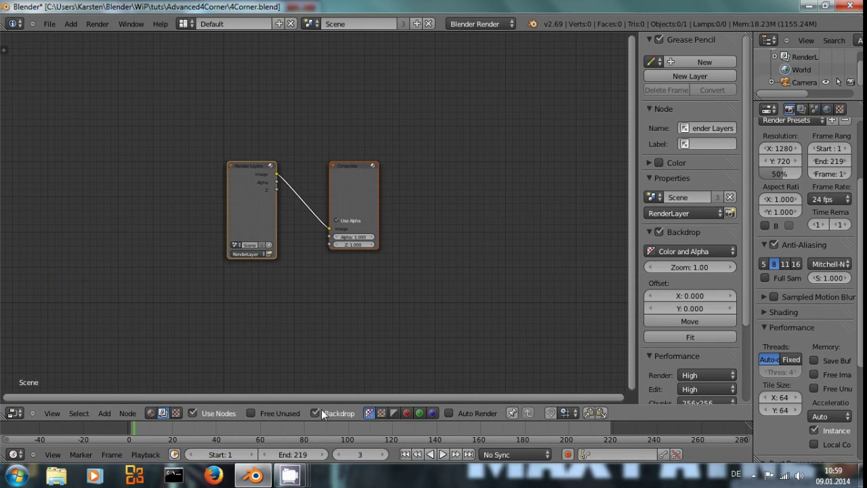
left_click(255, 188)
key("x")
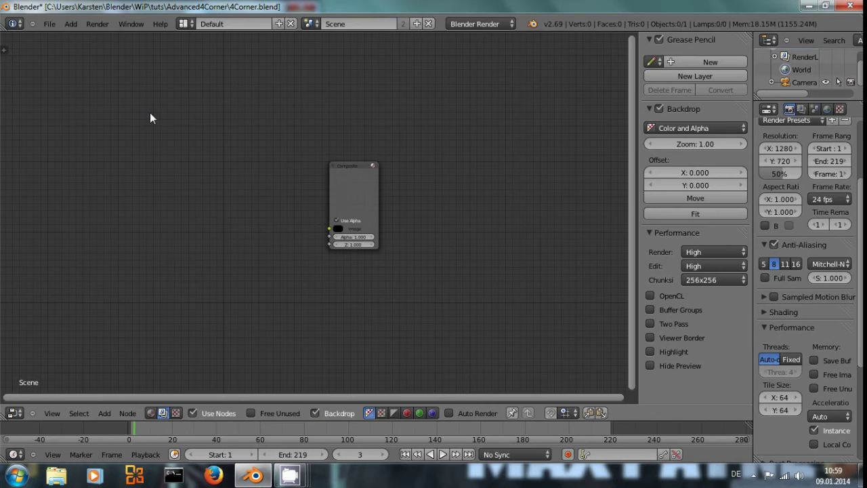
Add a Movie Clip node loading the laptop green-screen clip at top-left
key("shift+a")
mouse_move(125, 126)
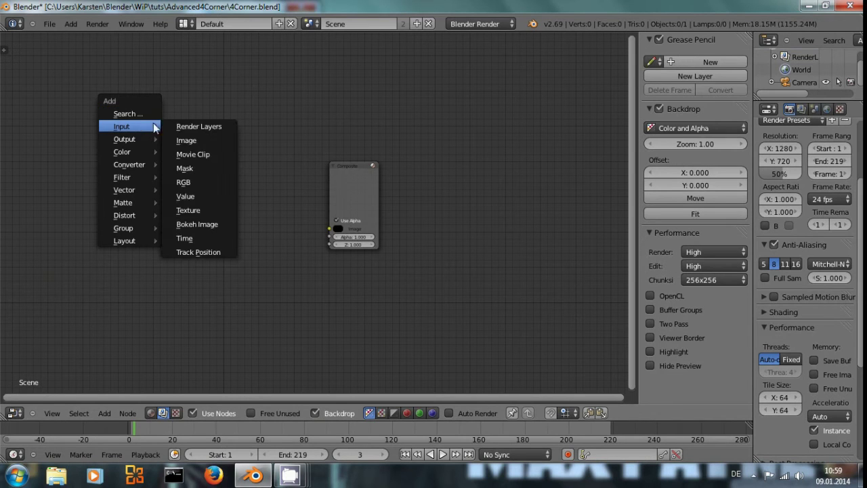
left_click(193, 154)
left_click(91, 95)
left_click(98, 200)
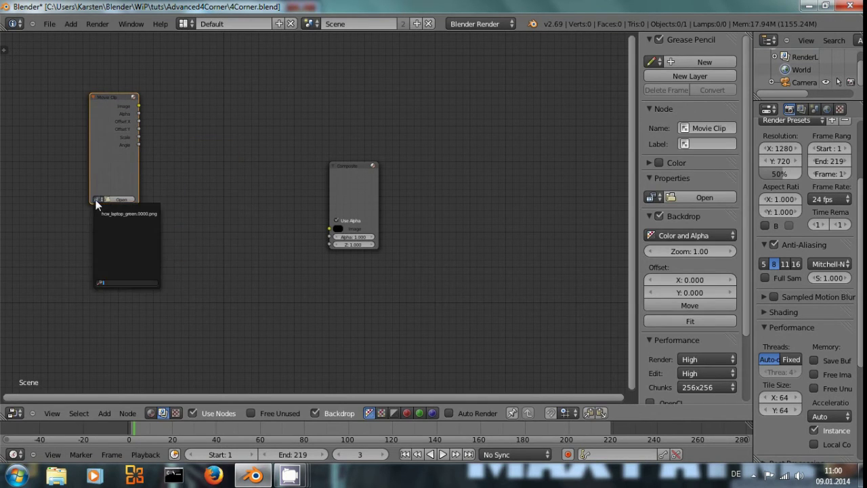
left_click(125, 213)
left_click_drag(104, 117, 58, 103)
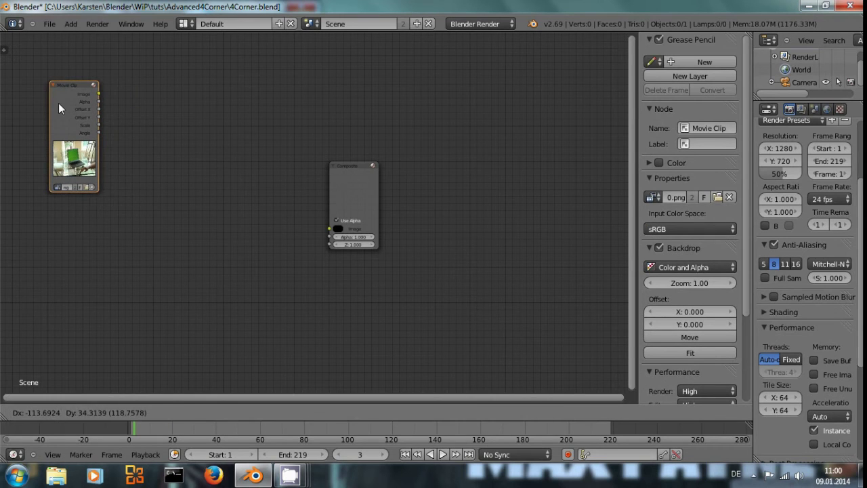
Add a Scale node beside it set to Render Size
key("shift+a")
mouse_move(155, 188)
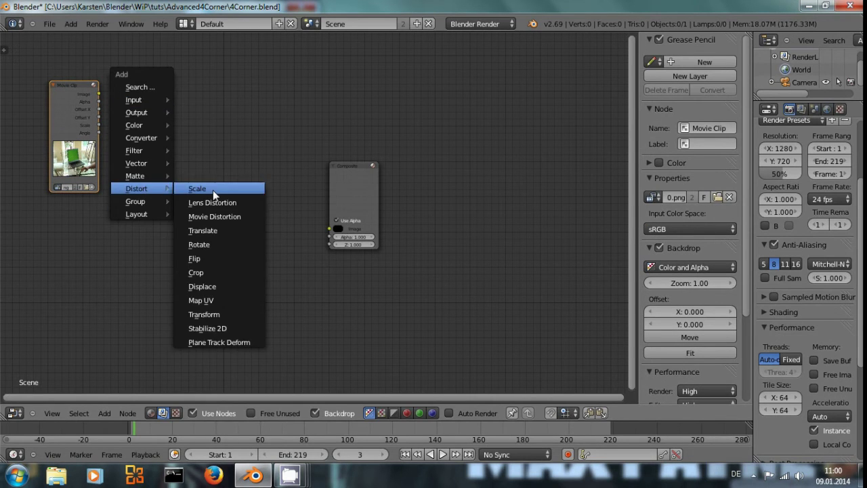
left_click(212, 189)
left_click(150, 95)
left_click(154, 100)
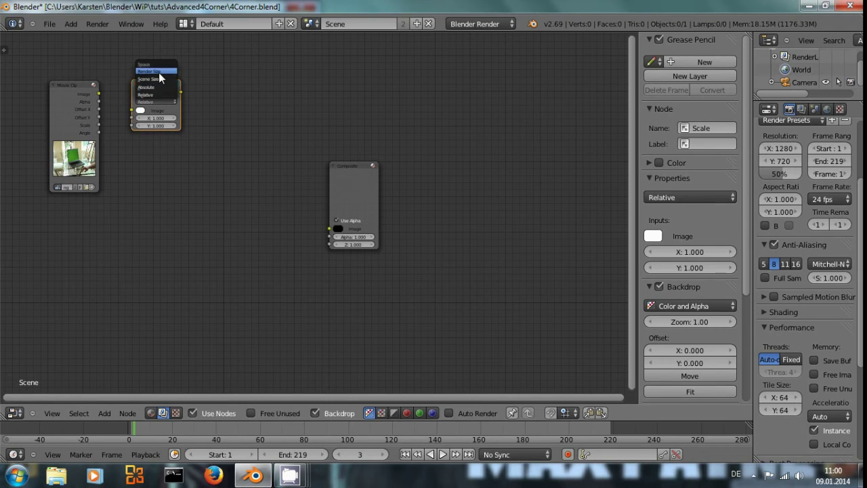
left_click(159, 71)
Link the clip into Scale, move the Composite node, and add a Viewer from Scale's output
key("ctrl+Up")
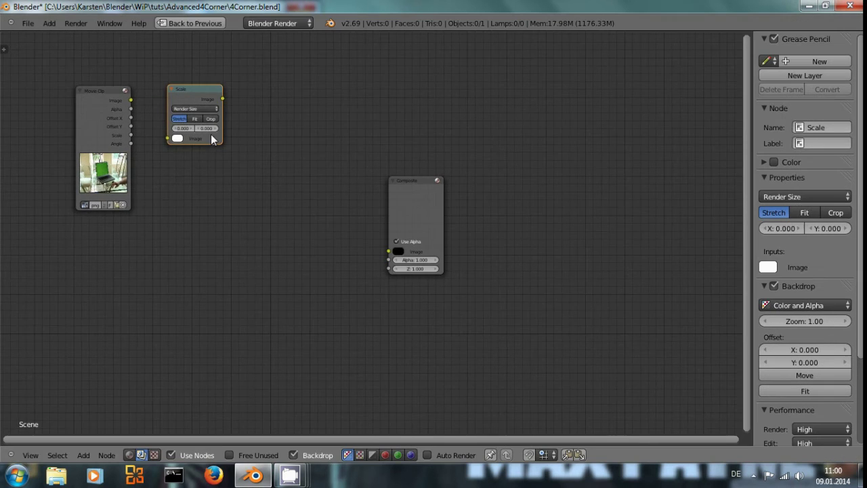
scroll(183, 135, "up", 2)
left_click_drag(68, 66, 113, 113)
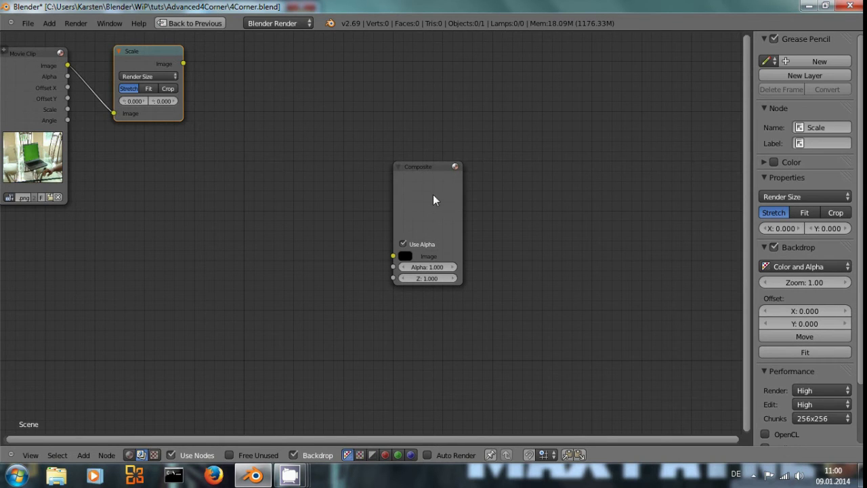
left_click_drag(452, 171, 589, 101)
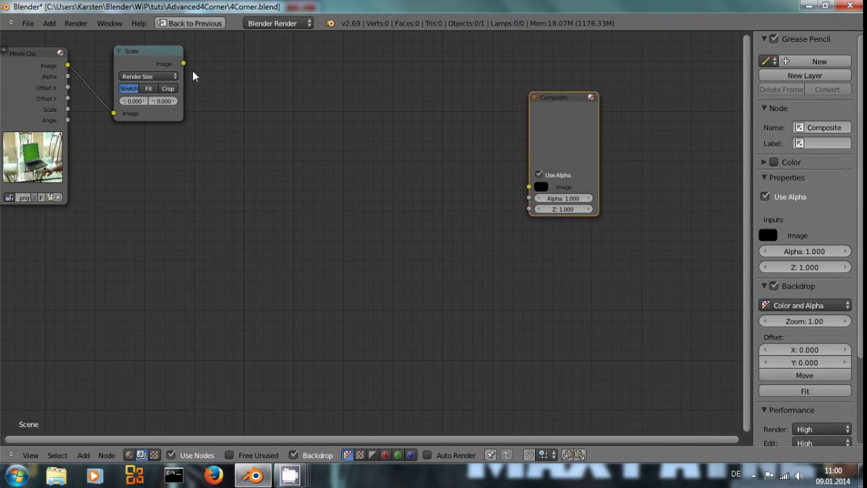
left_click(134, 59, "ctrl+shift")
left_click_drag(262, 43, 568, 250)
left_click(598, 122)
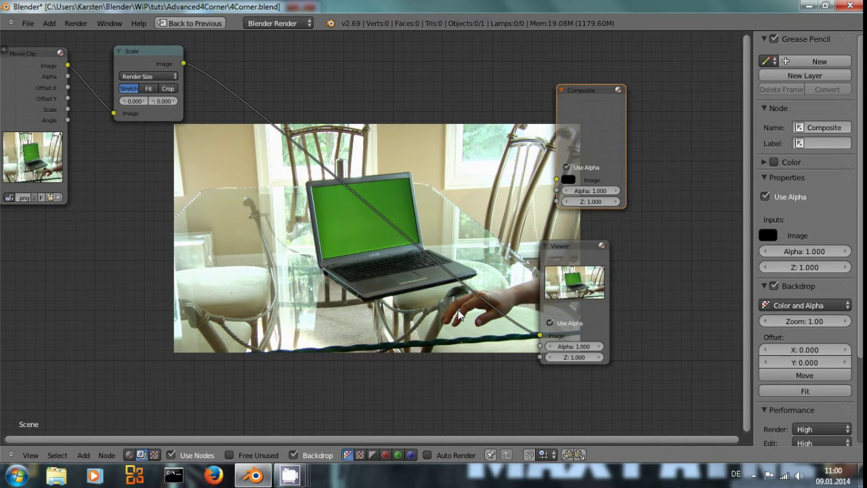
Maximize the node editor, add a Track Position node, then delete it
key("ctrl+Up")
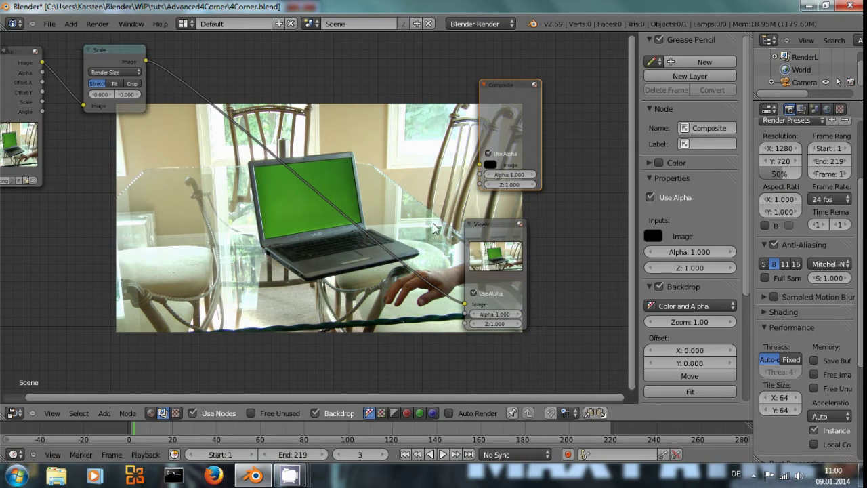
key("ctrl+Up")
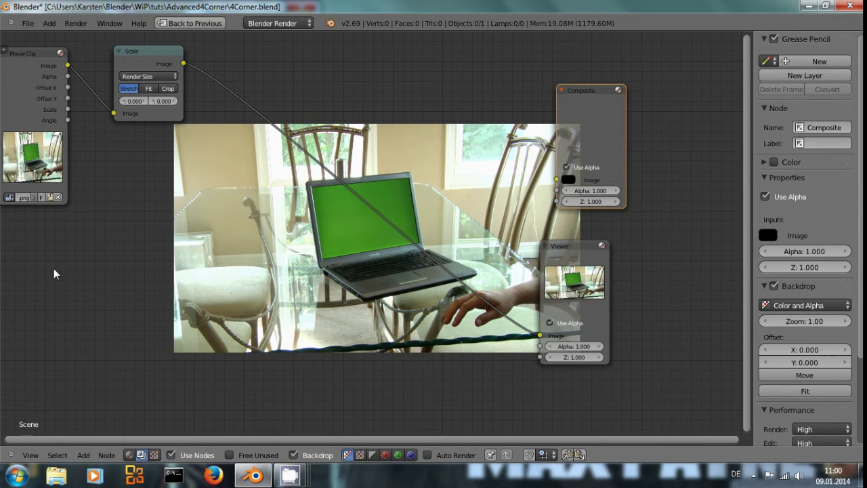
key("shift+a")
key("shift+a")
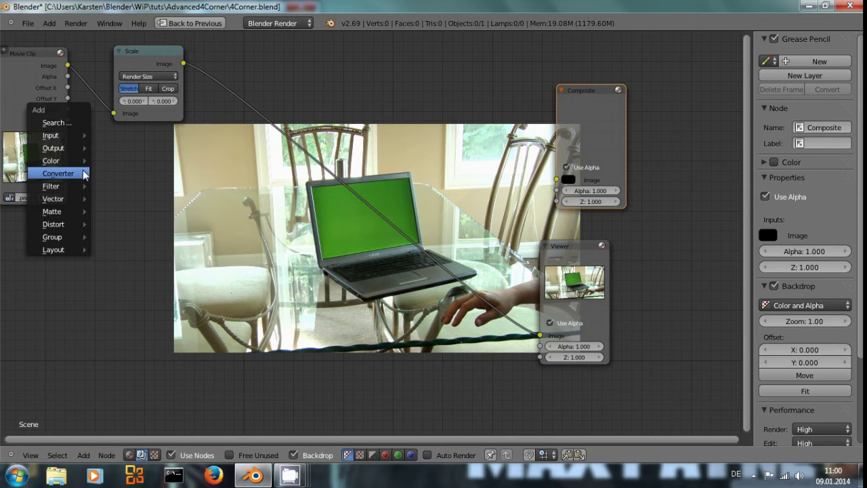
mouse_move(77, 136)
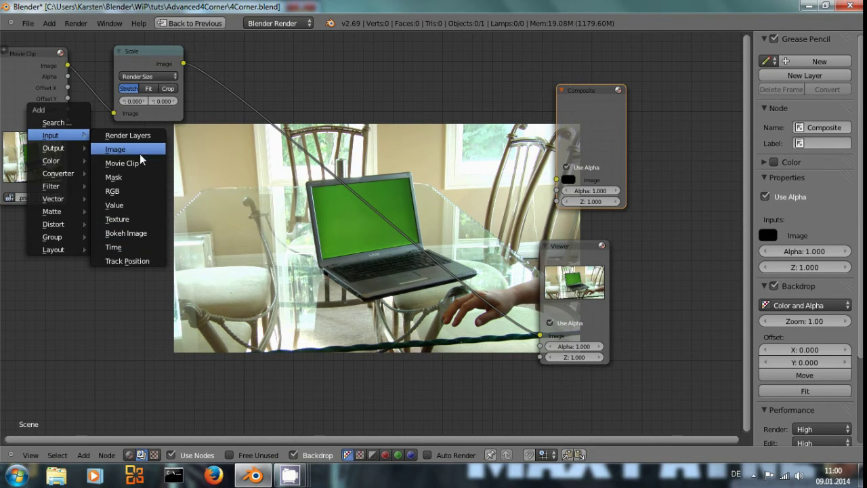
left_click(152, 260)
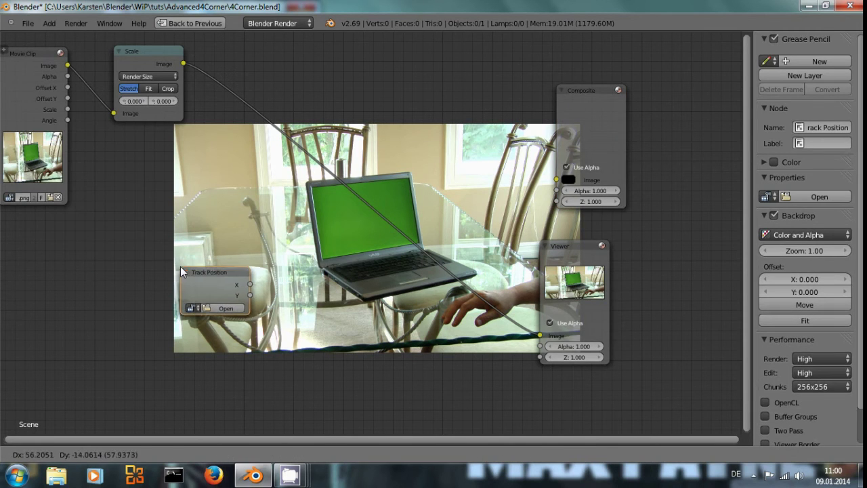
left_click(180, 266)
key("x")
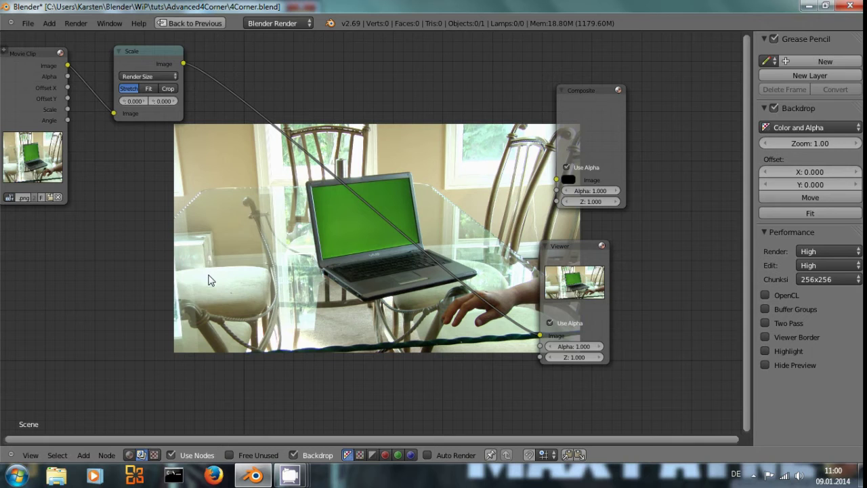
Bring up the Add menu again and browse the Input node list
key("shift+a")
mouse_move(185, 353)
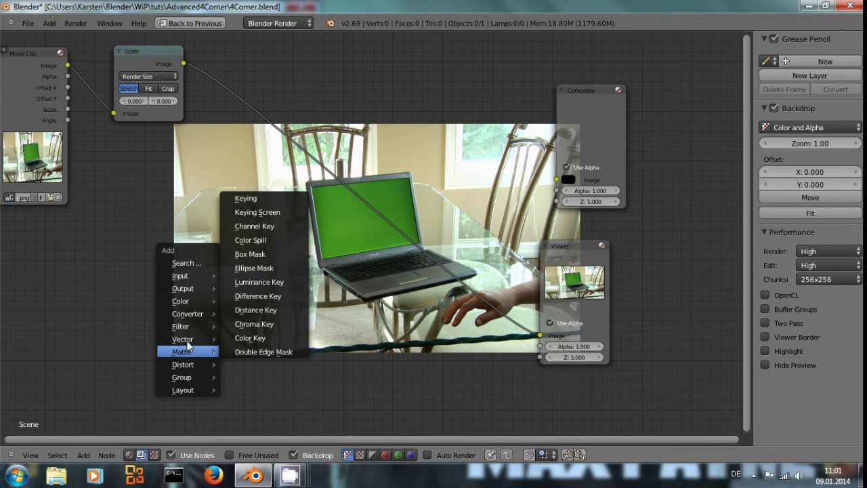
mouse_move(189, 327)
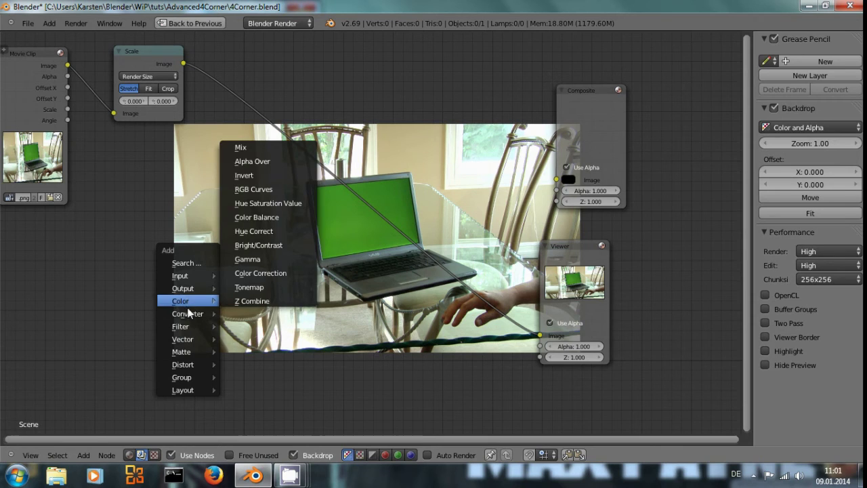
mouse_move(189, 312)
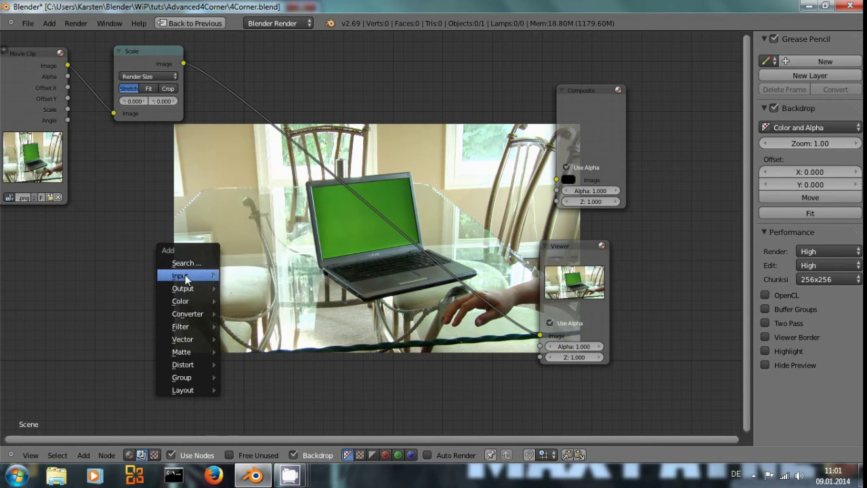
Add an Image input node to the compositor
mouse_move(185, 274)
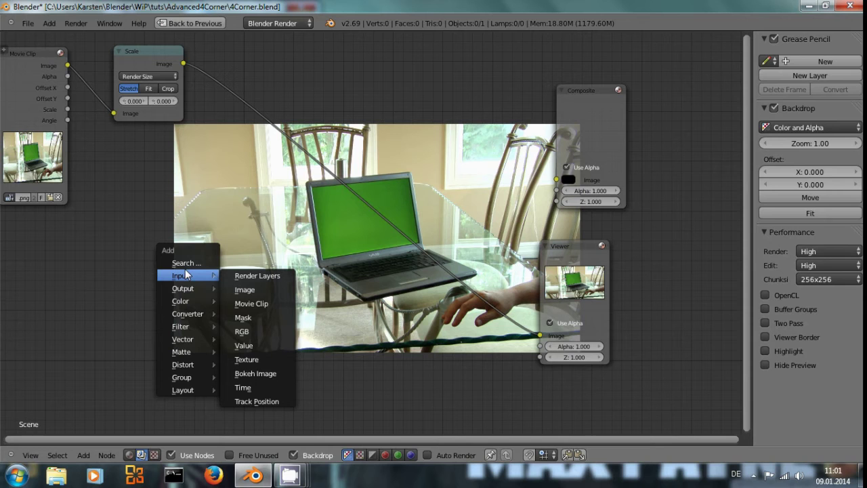
left_click(244, 289)
left_click(23, 241)
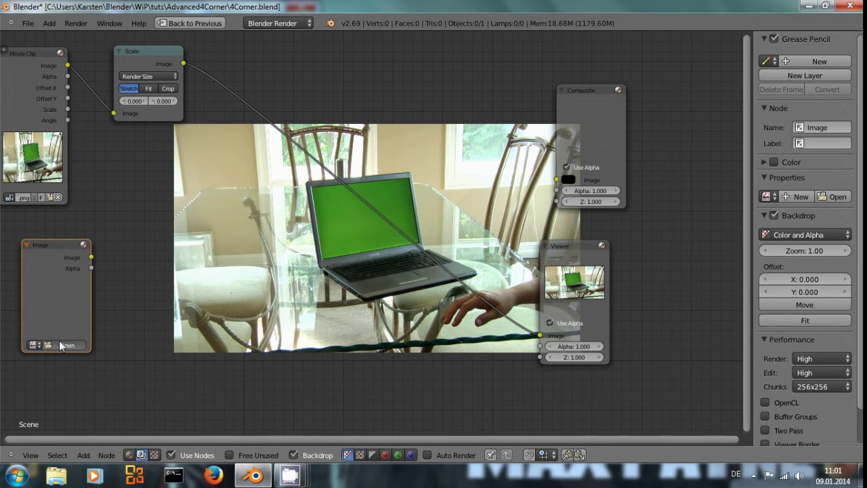
Load intel_001.png from the Laptop intel folder into the Image node
left_click(67, 344)
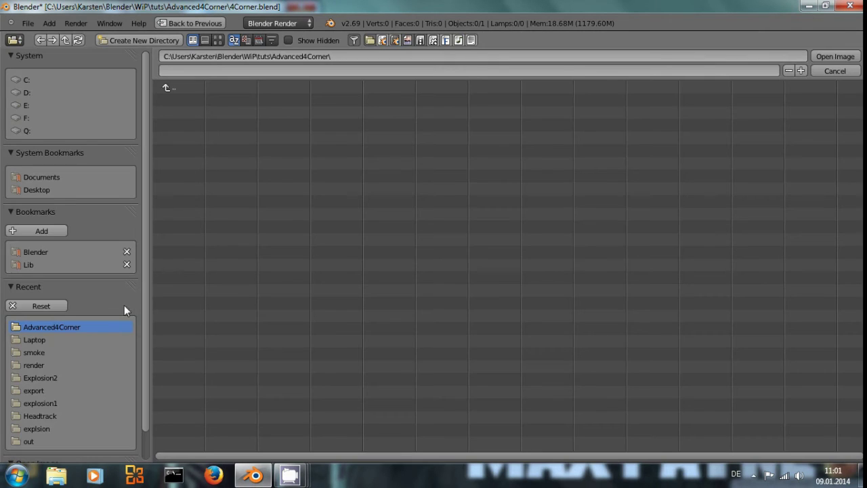
left_click(43, 340)
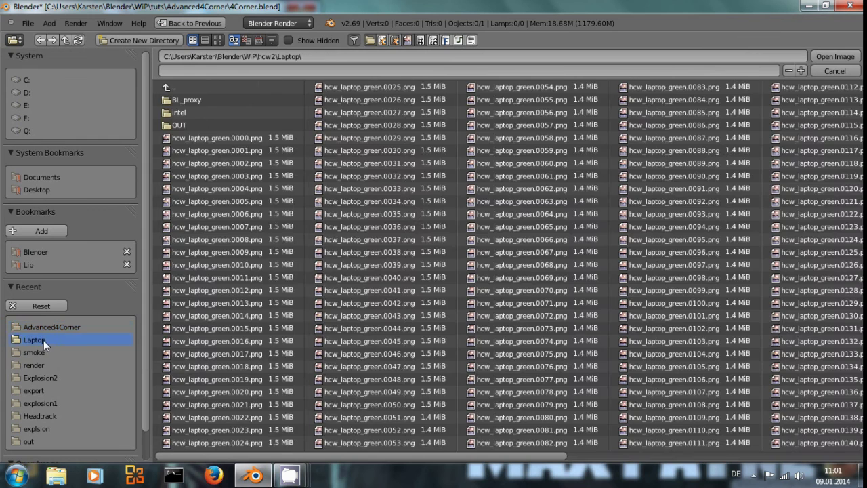
left_click(245, 110)
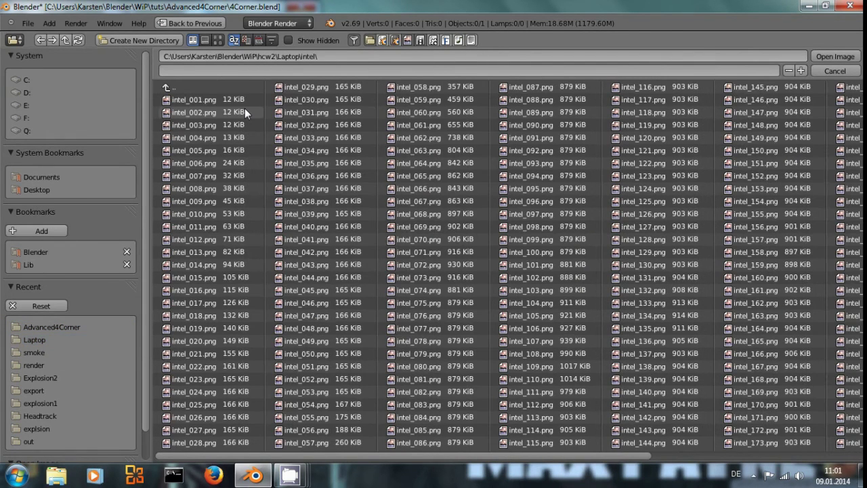
left_click(217, 40)
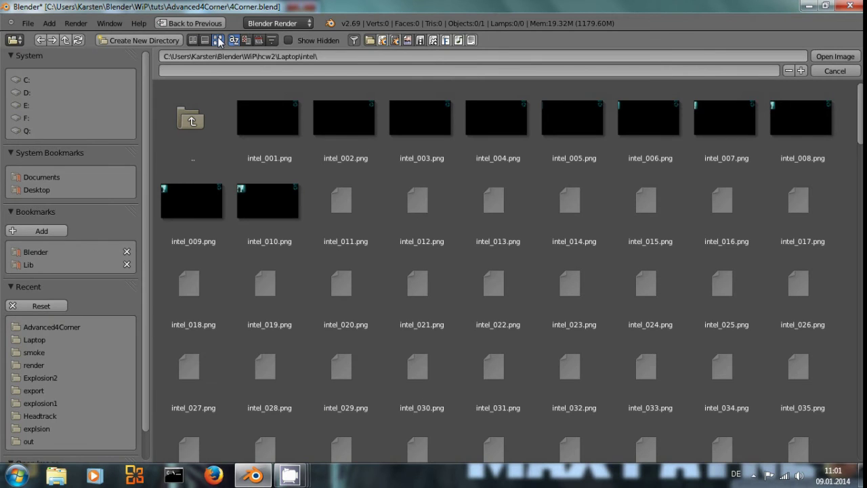
left_click(267, 132)
scroll(453, 274, "down", 10)
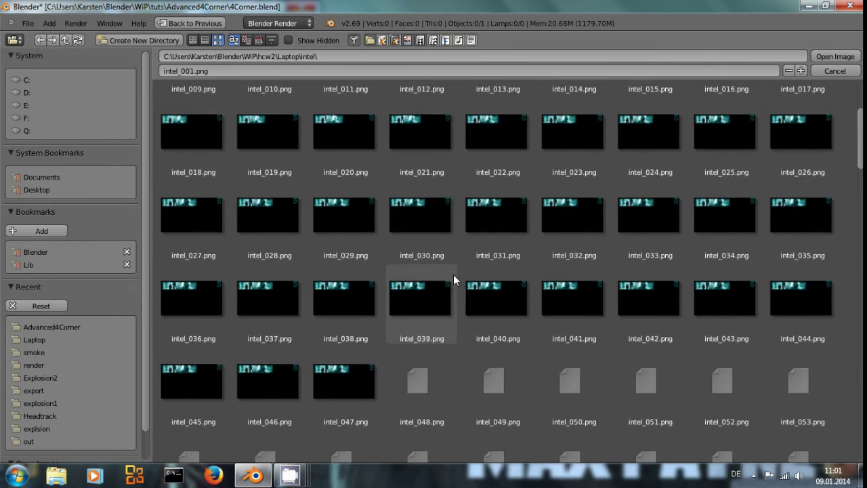
scroll(448, 304, "down", 20)
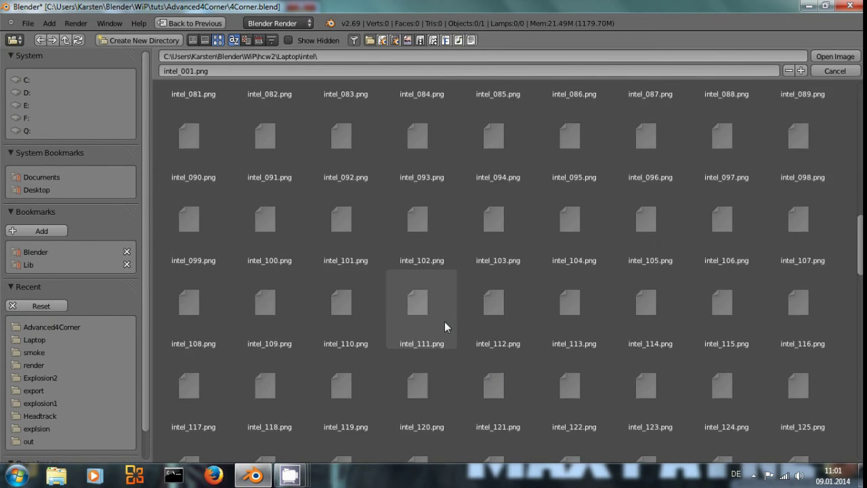
scroll(441, 333, "down", 17)
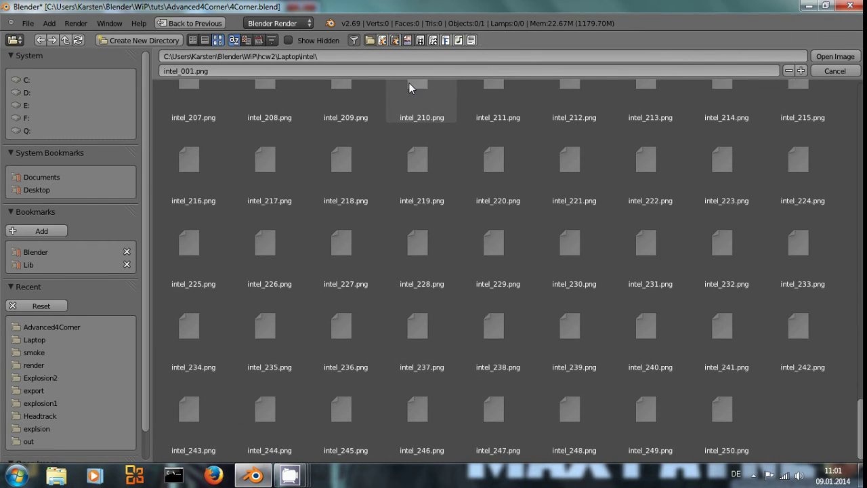
left_click(826, 59)
left_click(60, 369)
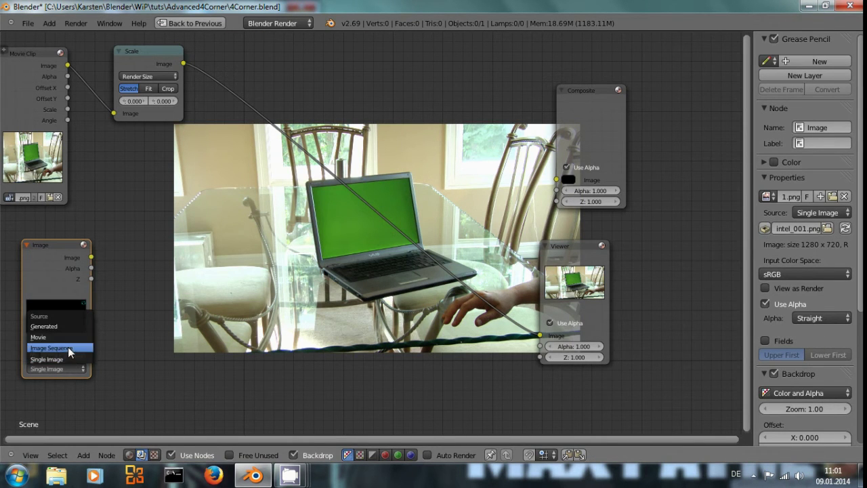
Make the Image node a 250-frame image sequence with Auto-Refresh and Cyclic enabled
left_click(68, 346)
left_click(66, 393)
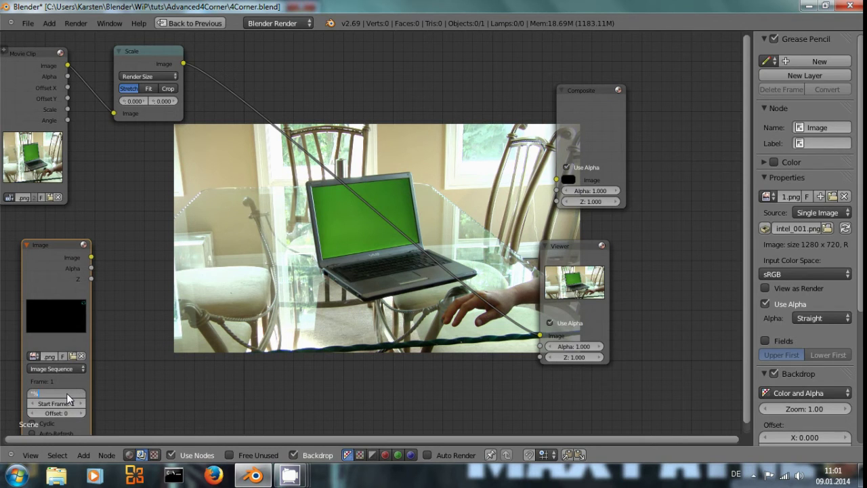
type("250")
key("Return")
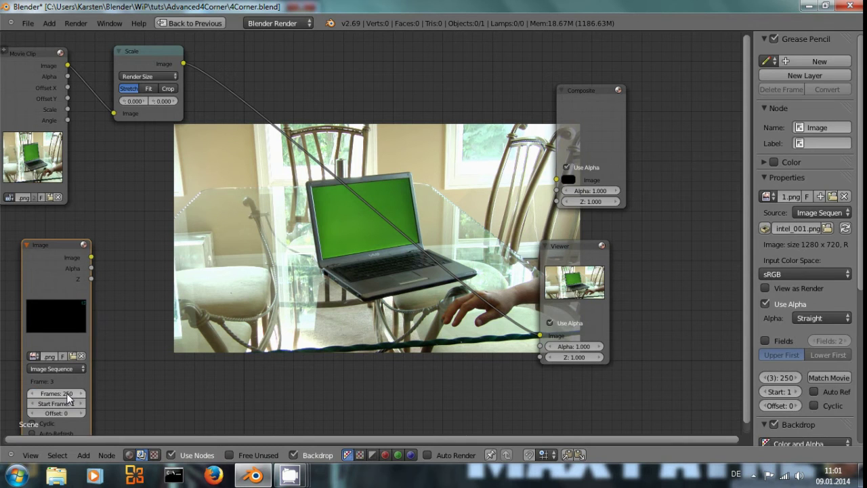
left_click_drag(55, 289, 31, 265)
left_click(44, 389)
left_click(42, 379)
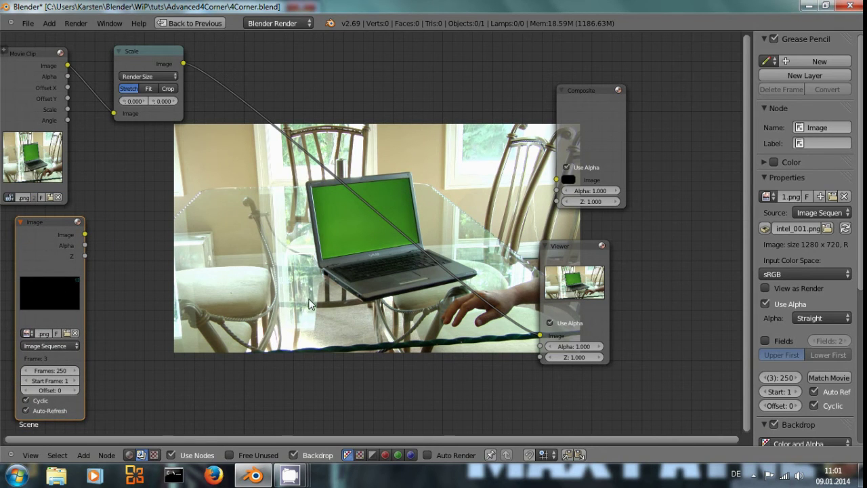
key("ctrl+Up")
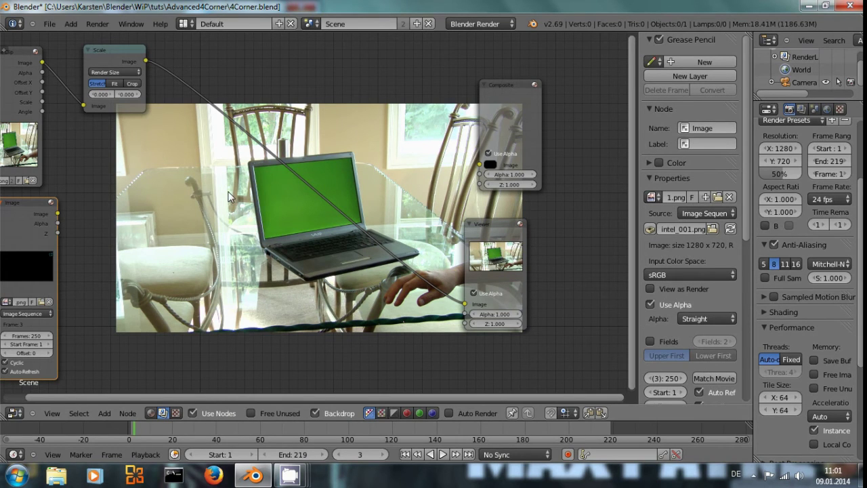
key("shift+a")
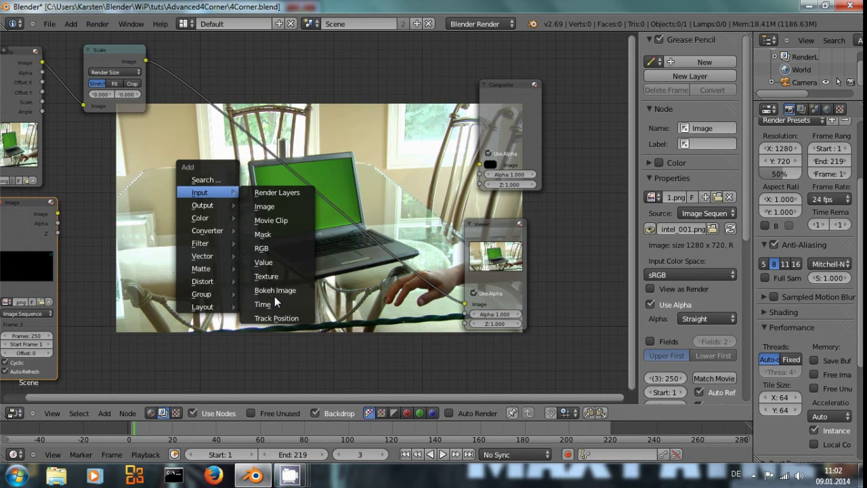
Add a Plane Track Deform node from the Distort menu and place it at the left
mouse_move(208, 207)
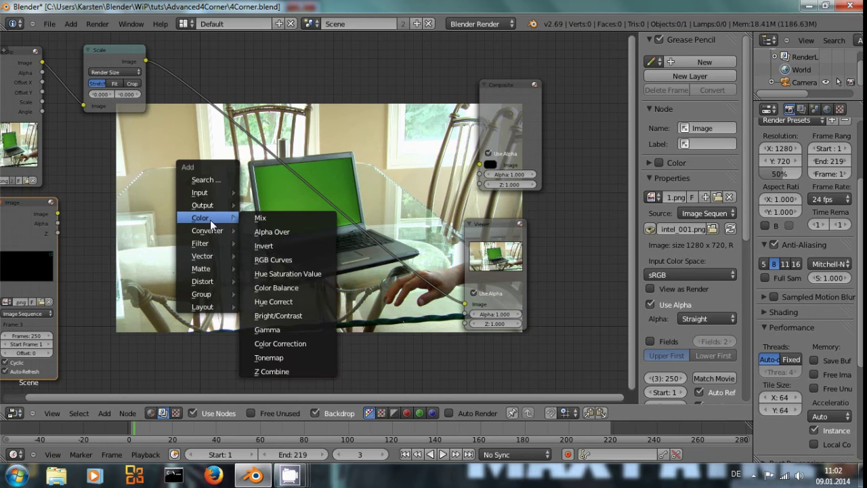
mouse_move(212, 288)
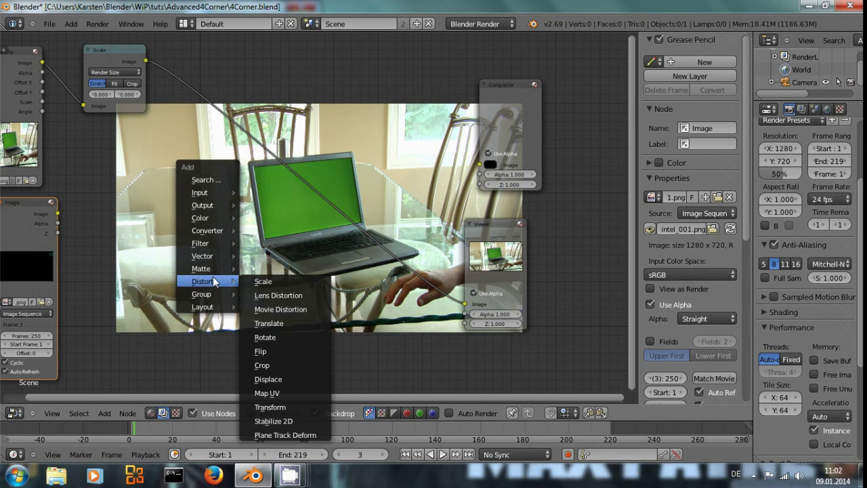
left_click(301, 431)
left_click(120, 197)
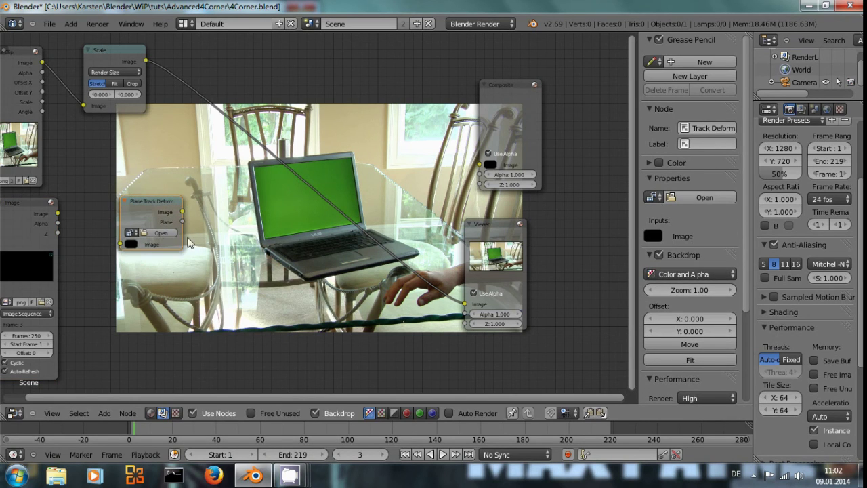
key("shift+a")
mouse_move(234, 201)
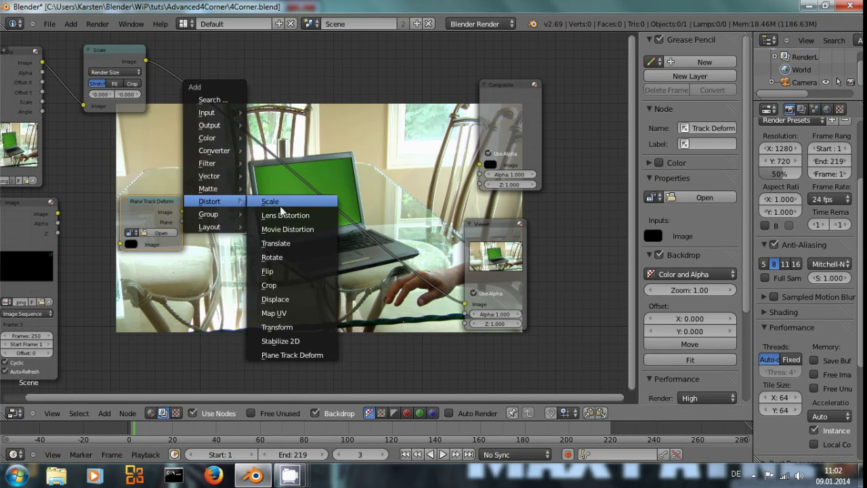
key("Escape")
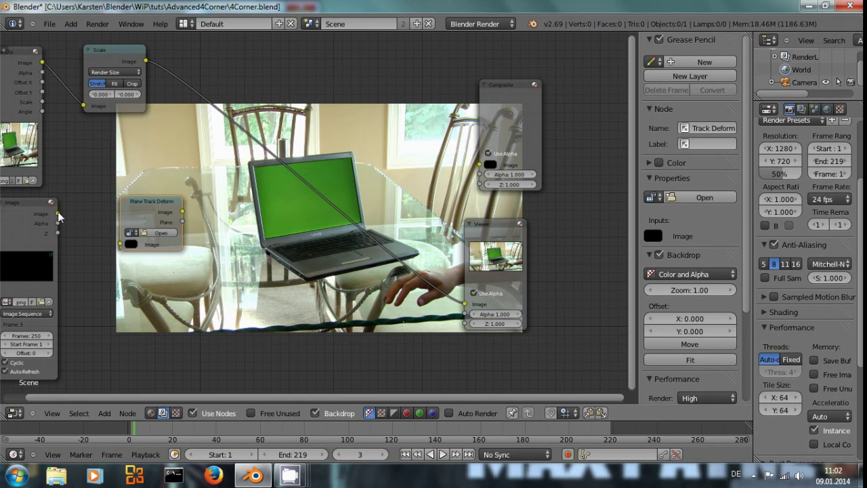
Feed the image sequence into Plane Track Deform, tracking the laptop clip's Camera object and Screen plane
left_click_drag(58, 213, 121, 243)
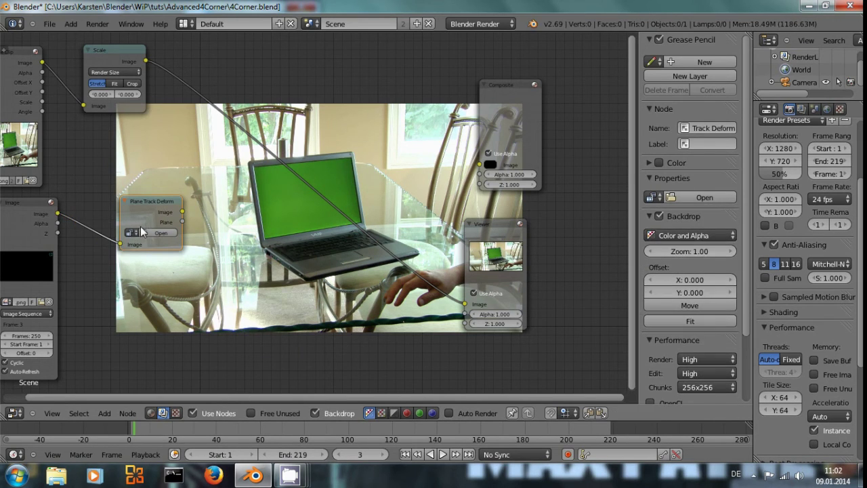
left_click(130, 232)
left_click(135, 248)
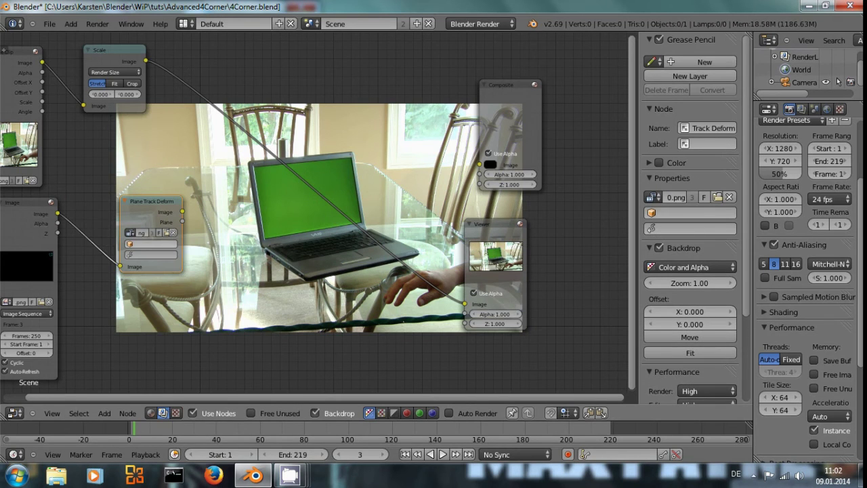
left_click_drag(140, 199, 184, 229)
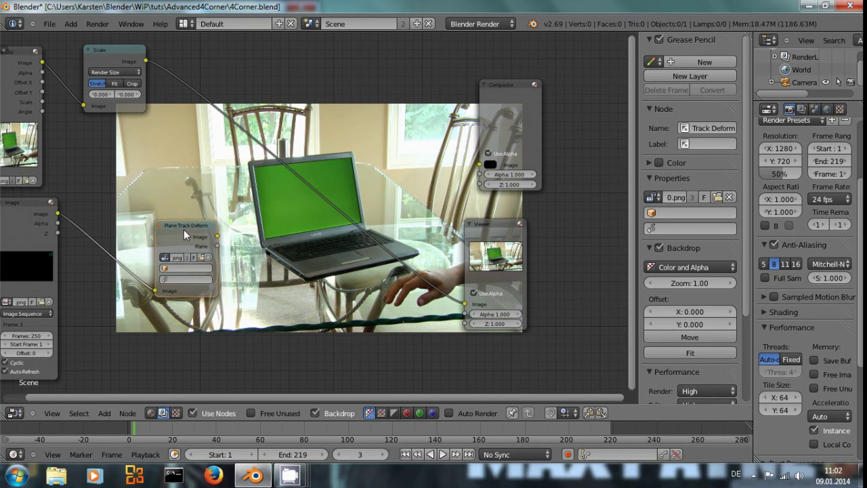
scroll(184, 229, "up", 2)
left_click(148, 279)
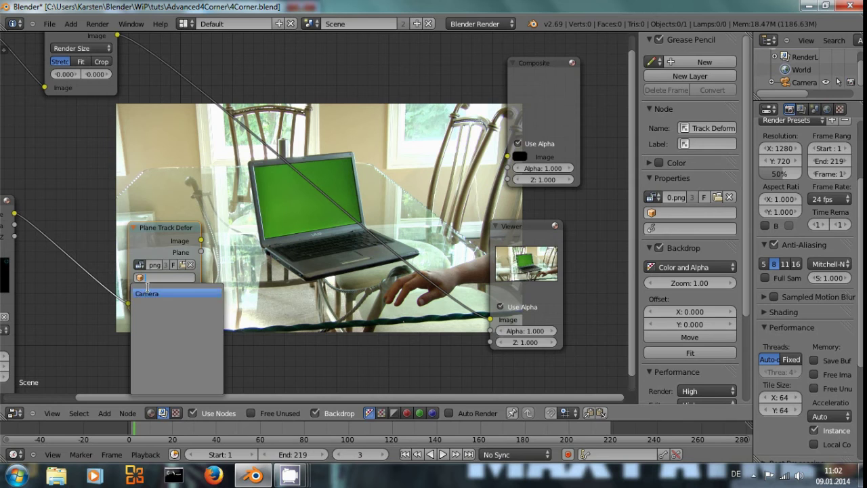
left_click(148, 293)
left_click(153, 289)
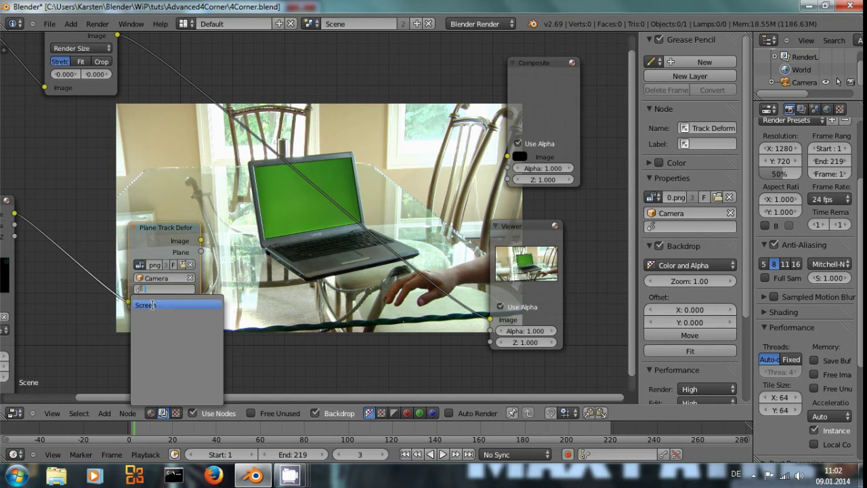
left_click(153, 305)
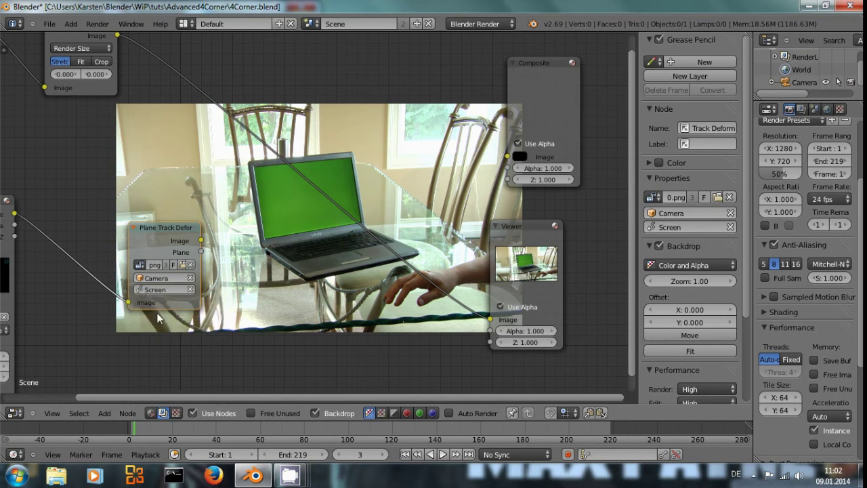
Preview the deformed plane in the Viewer and reposition the Composite and Viewer nodes
left_click(163, 228, "ctrl+shift")
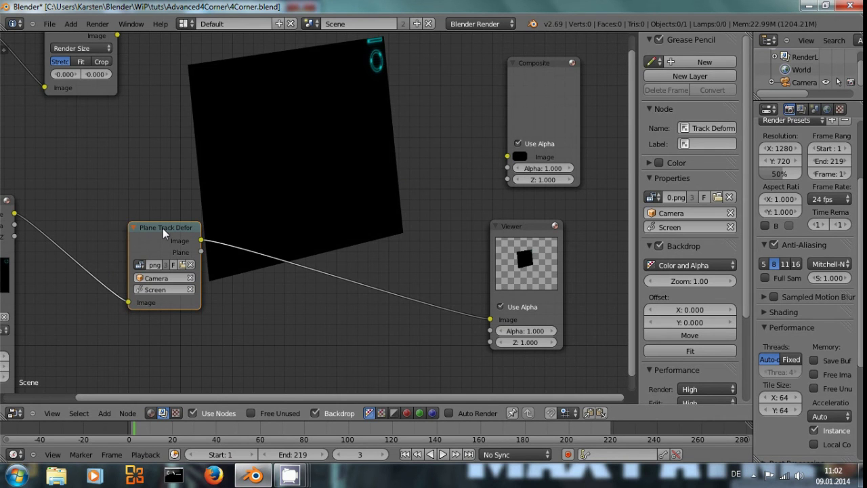
scroll(285, 186, "down", 3)
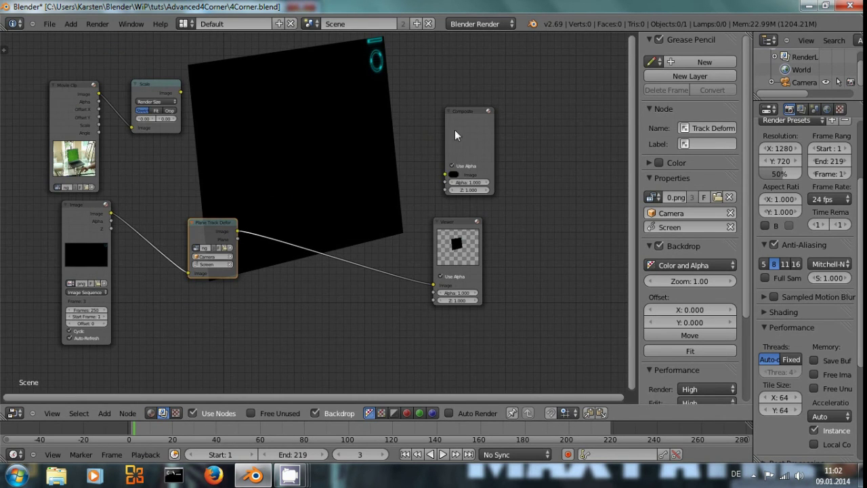
left_click_drag(463, 126, 468, 74)
left_click_drag(455, 222, 497, 218)
left_click_drag(463, 75, 482, 70)
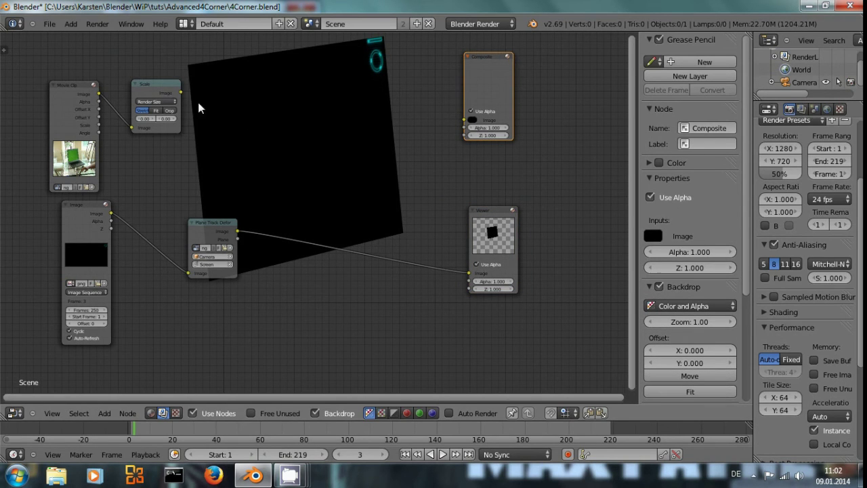
Add an Alpha Over node layering the deformed plane over the scaled footage
key("shift+a")
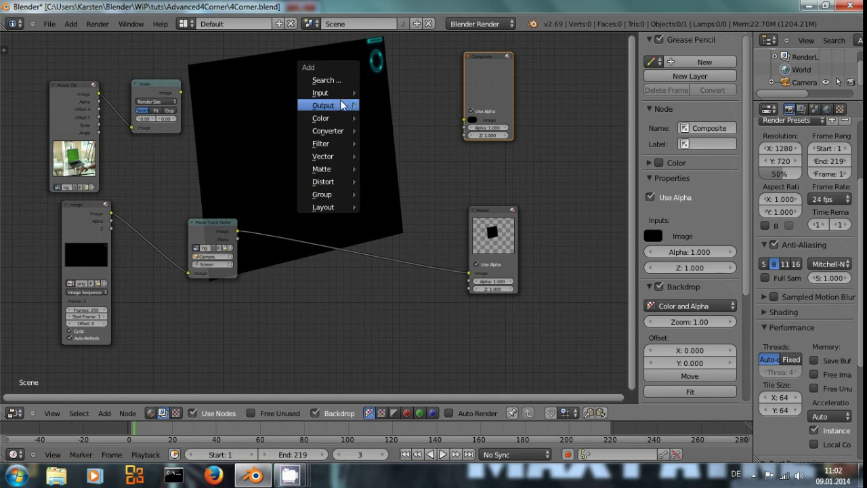
mouse_move(342, 118)
left_click(376, 131)
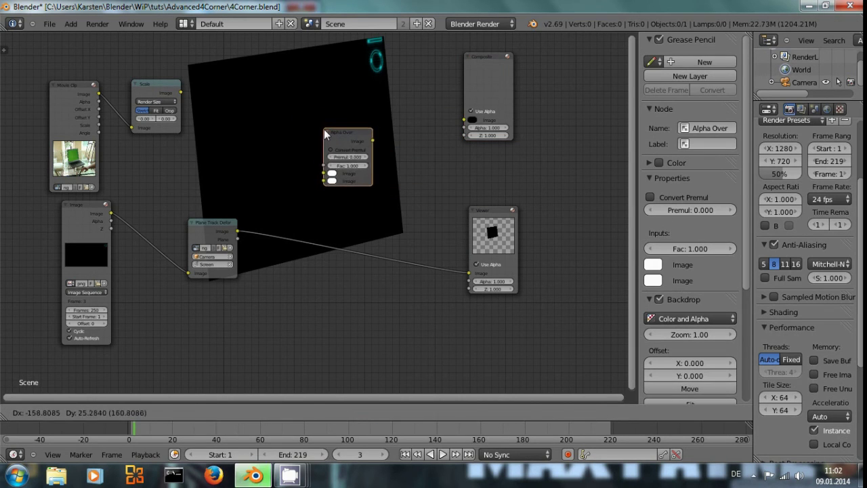
left_click(200, 111)
left_click_drag(180, 92, 343, 185)
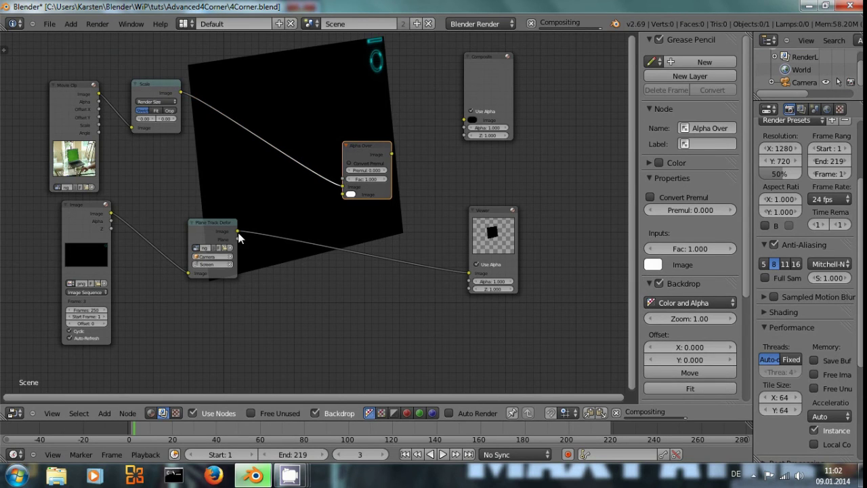
left_click_drag(238, 232, 343, 195)
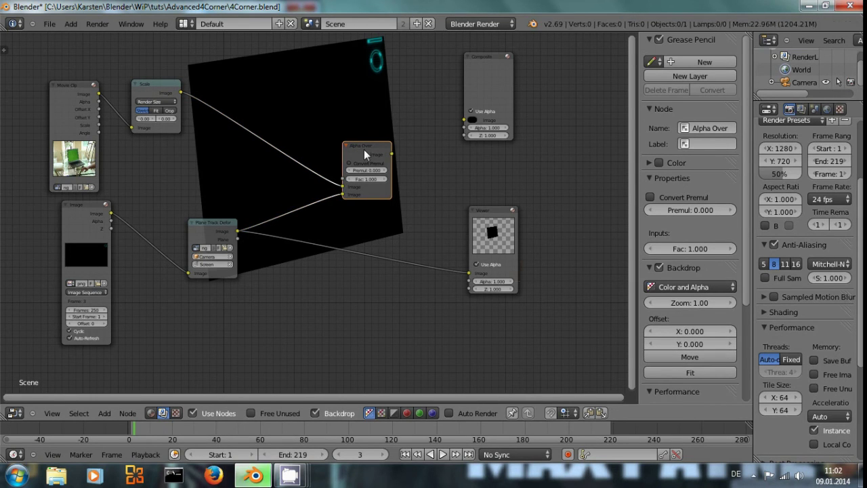
Connect Alpha Over to Composite, tidying the Composite, Viewer and Plane Track Deform node positions
left_click_drag(481, 61, 527, 63)
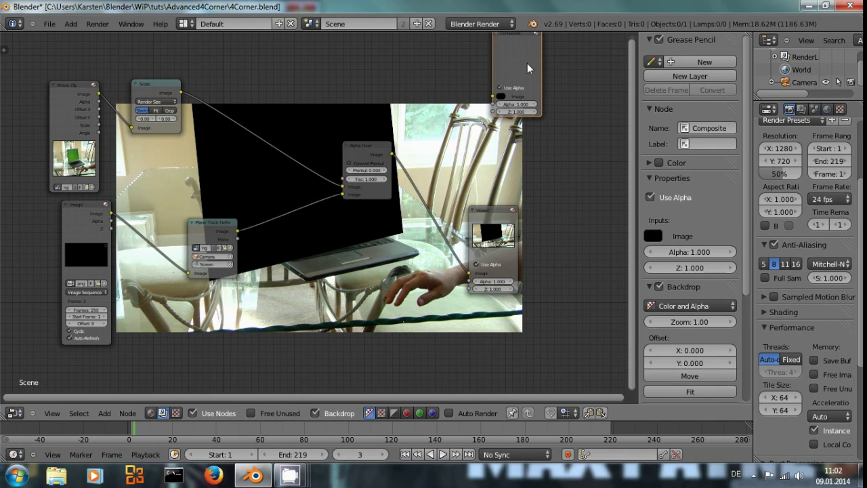
left_click_drag(474, 231, 493, 224)
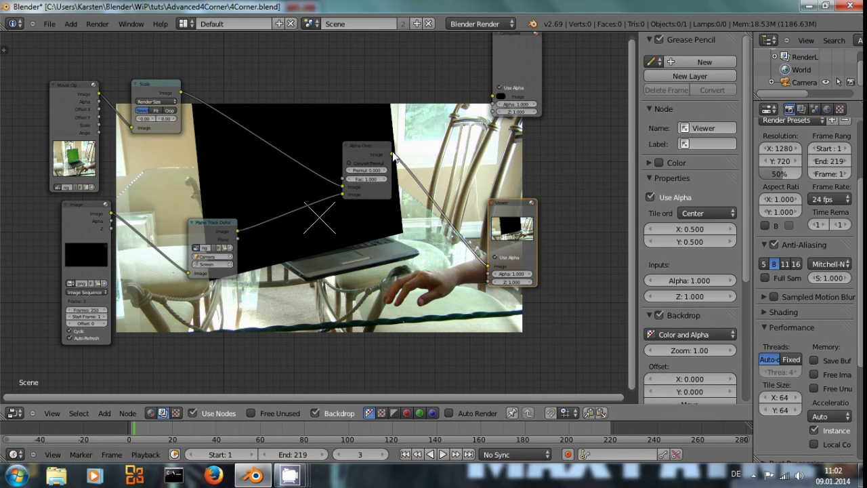
left_click_drag(392, 154, 490, 96)
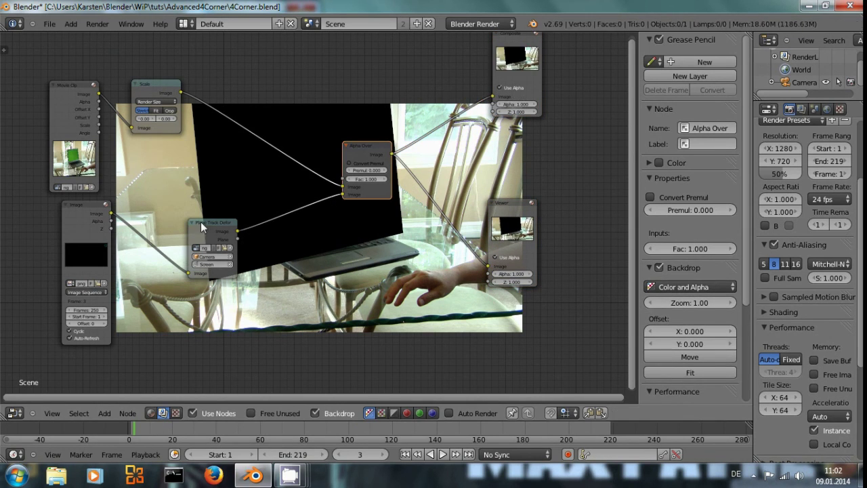
left_click_drag(201, 221, 179, 205)
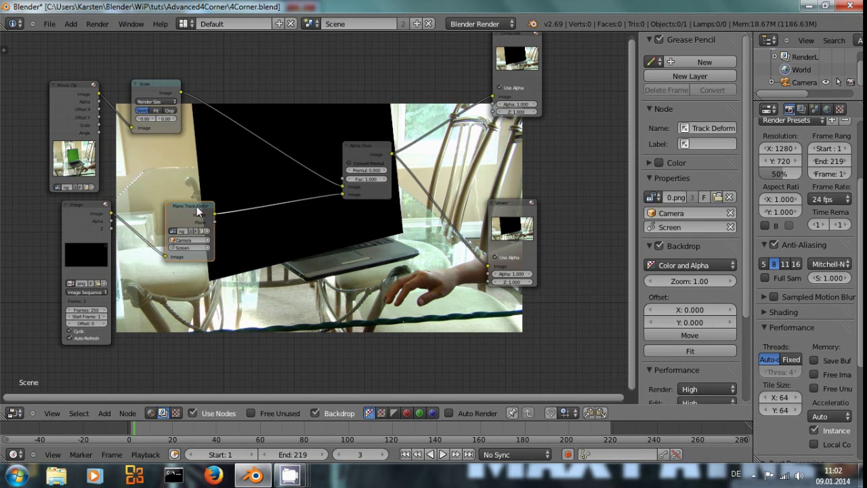
Try the HDTV 1080p preset at 24 fps, rewind to frame 1, then settle on HDTV 720p
scroll(778, 160, "up", 3)
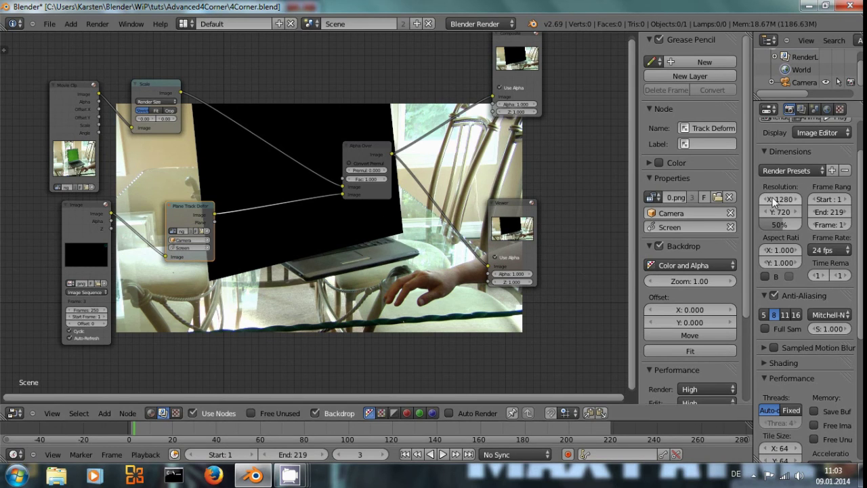
left_click(811, 172)
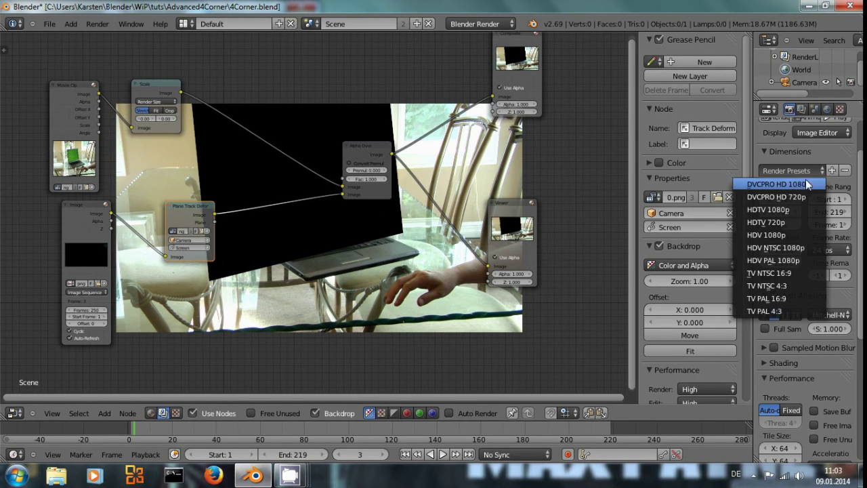
left_click(787, 209)
left_click(821, 249)
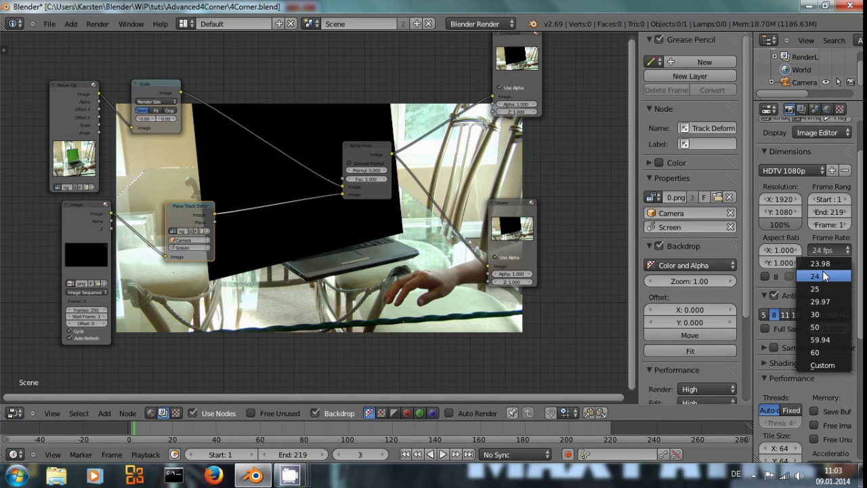
left_click(824, 275)
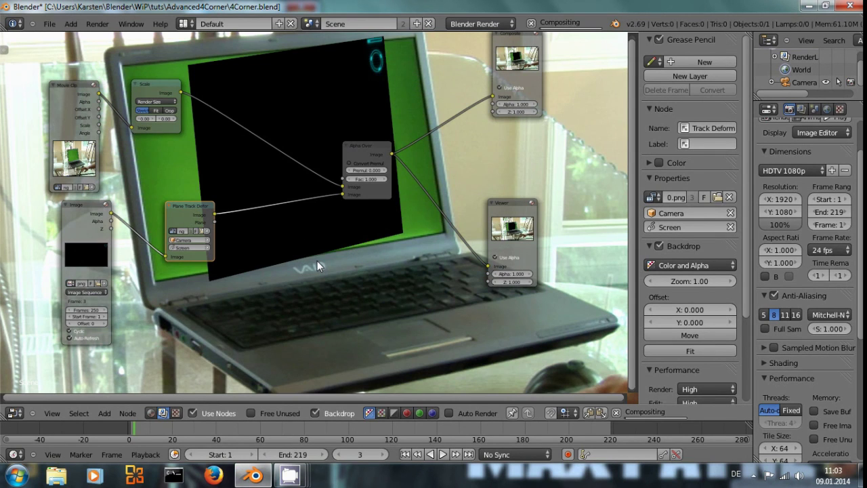
key("shift+Left")
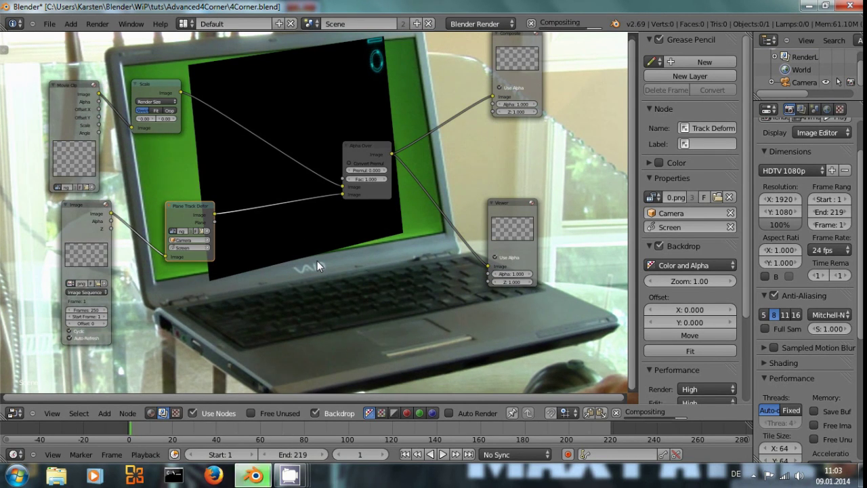
left_click(809, 172)
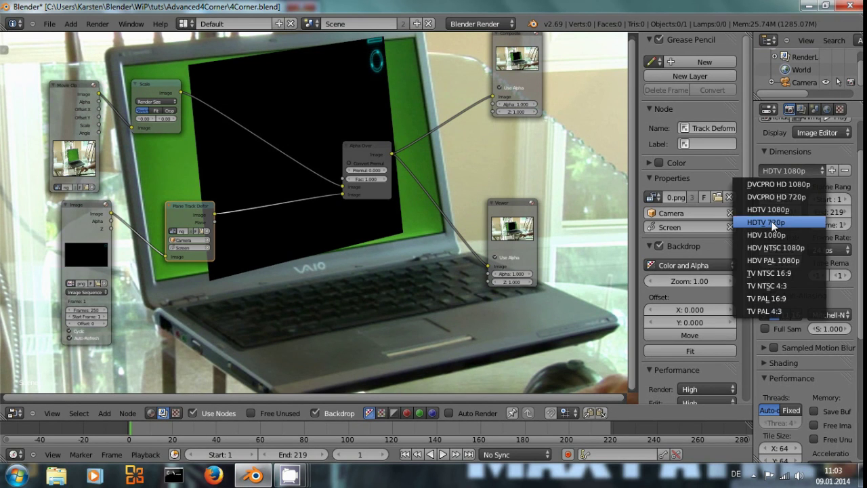
left_click(771, 222)
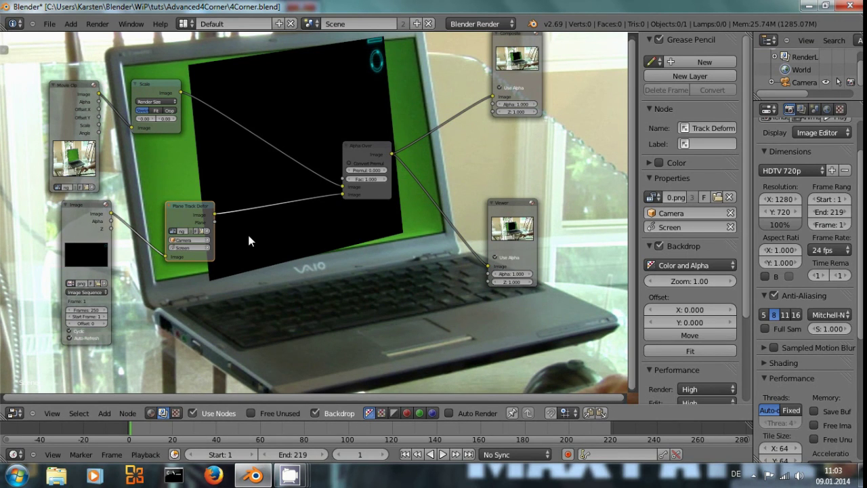
key("shift+a")
Duplicate the Scale node and insert the copy between Plane Track Deform and Alpha Over
left_click(151, 87)
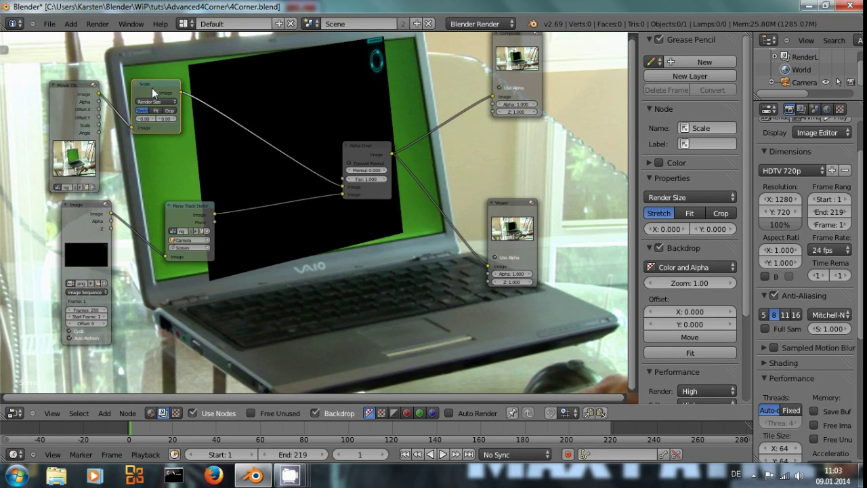
key("shift+d")
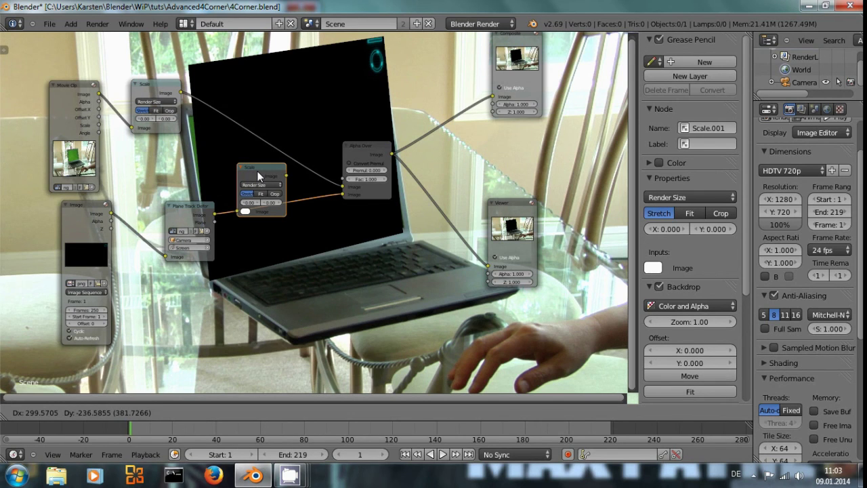
left_click(258, 175)
middle_click_drag(314, 224, 244, 215)
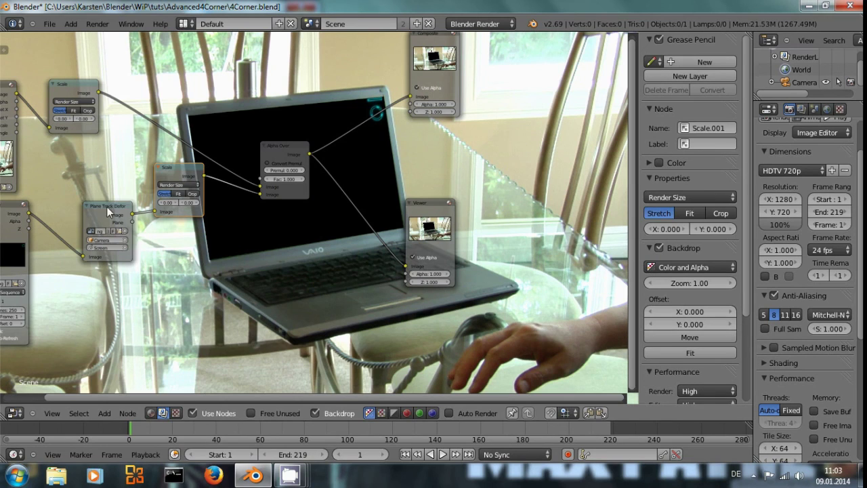
left_click_drag(108, 211, 82, 203)
left_click_drag(176, 168, 162, 190)
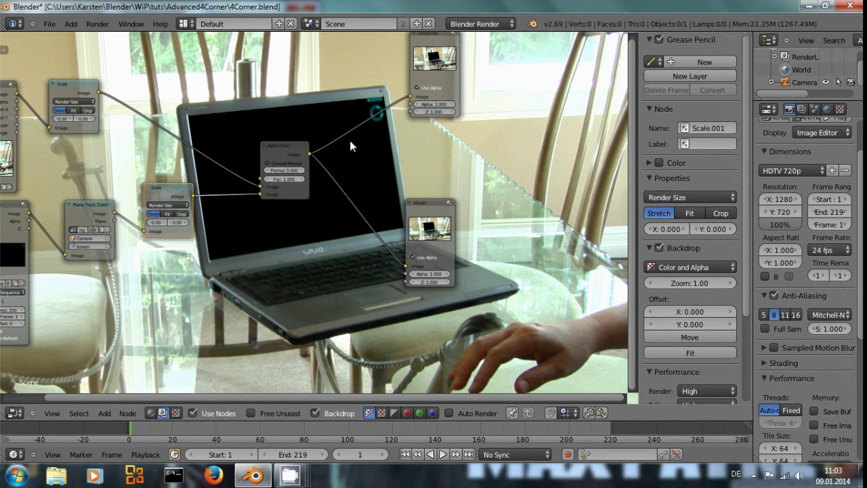
Nudge the Alpha Over node up-right and play back the composited animation
left_click(289, 145)
left_click_drag(288, 145, 294, 135)
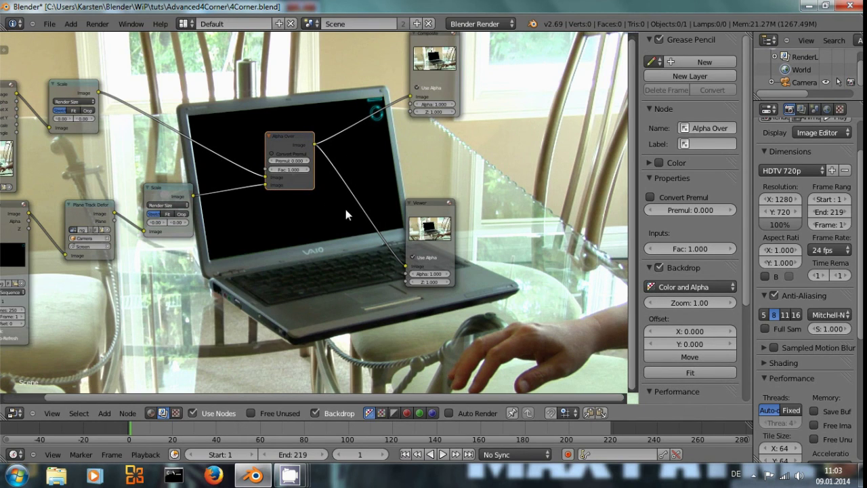
key("alt+a")
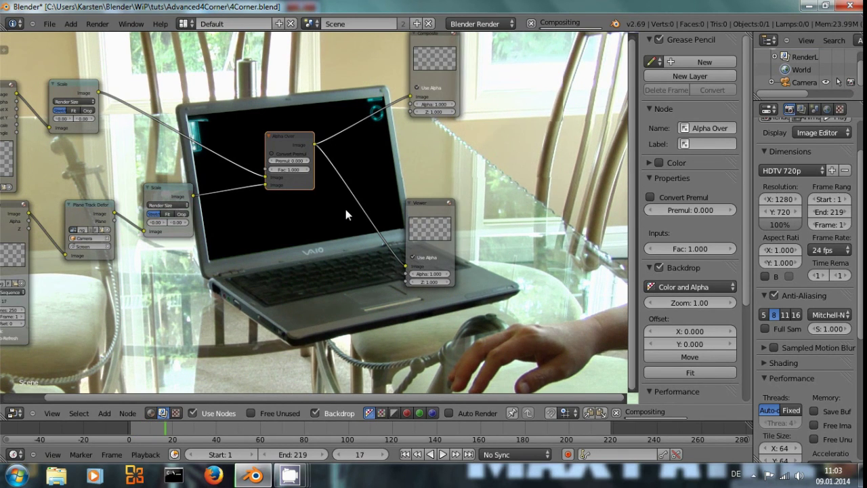
Check the screen replacement at frames 68, 104, 182 and 32
left_click(278, 429)
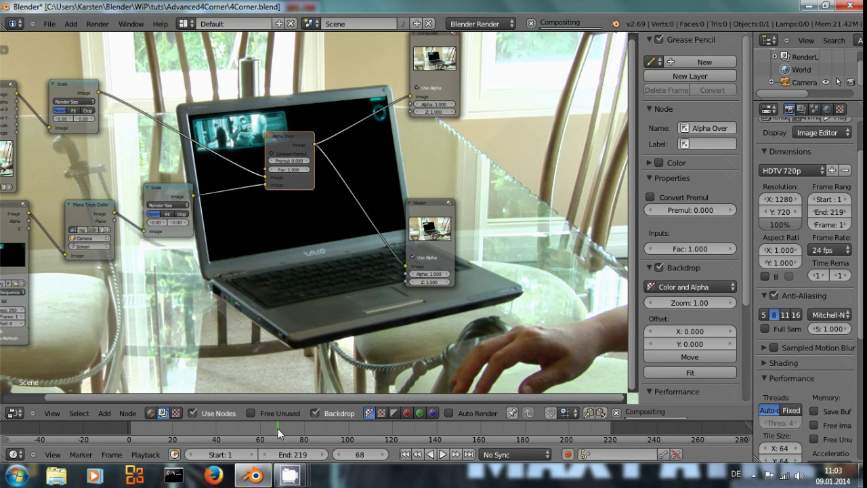
left_click(358, 428)
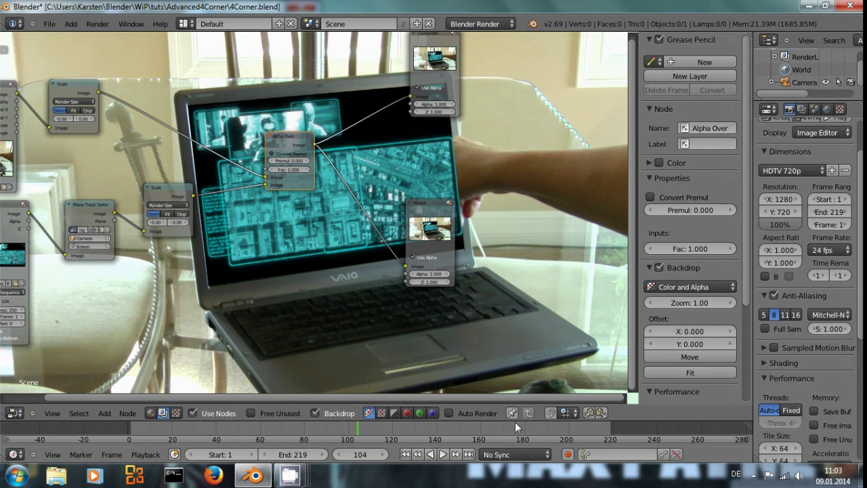
left_click(530, 428)
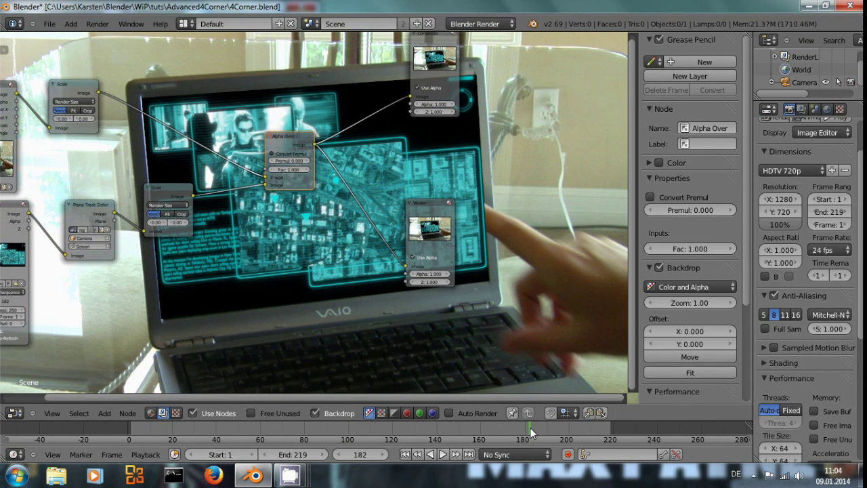
left_click(197, 425)
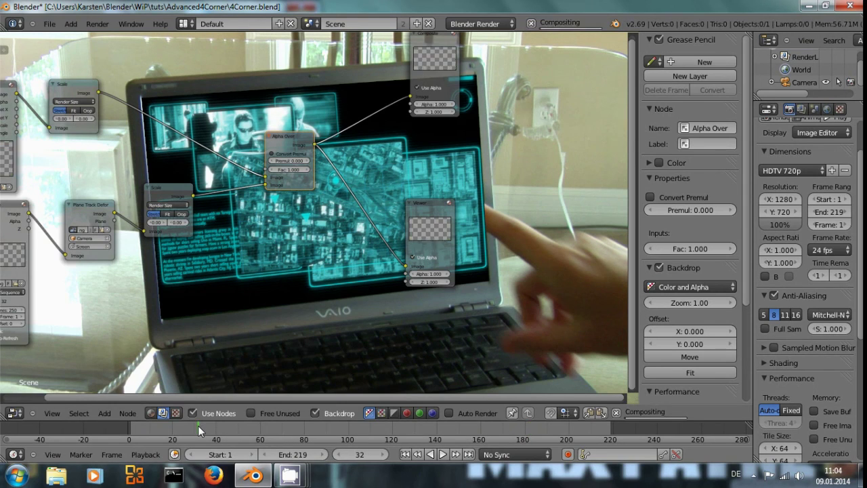
scroll(363, 253, "down", 2)
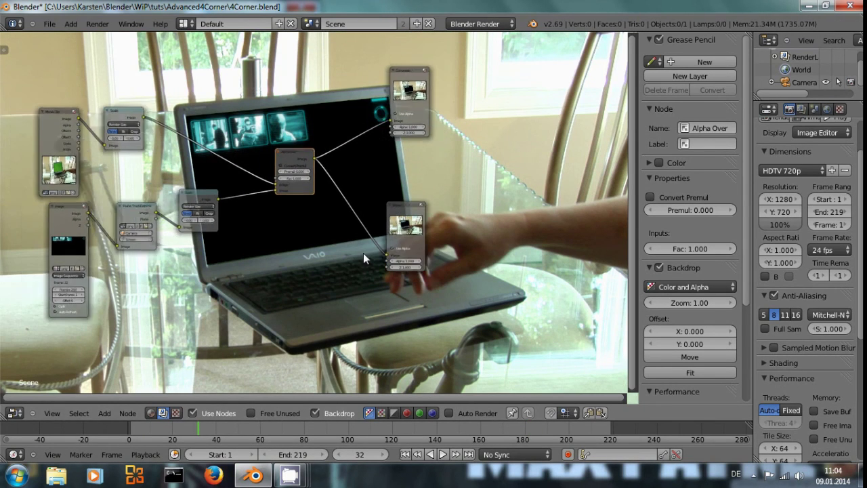
Move the Composite and Viewer nodes, then view the first Scale node's output at frame 94
left_click_drag(407, 92, 439, 82)
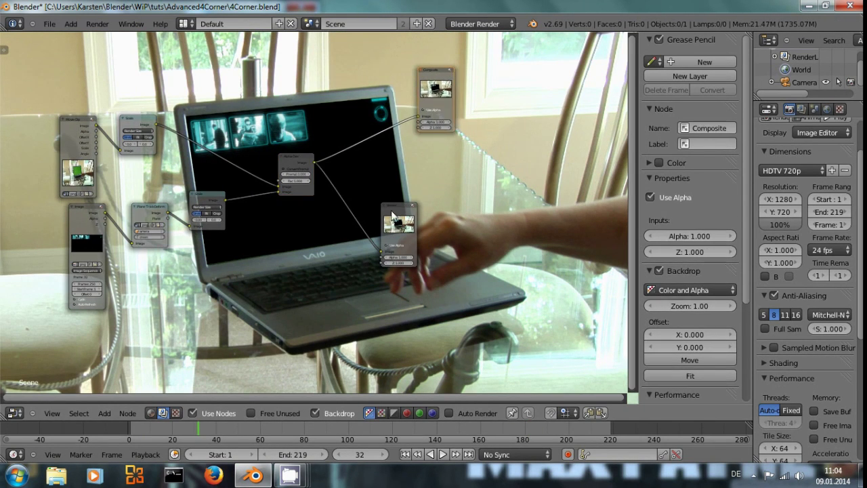
left_click(393, 212)
key("g")
left_click(534, 132)
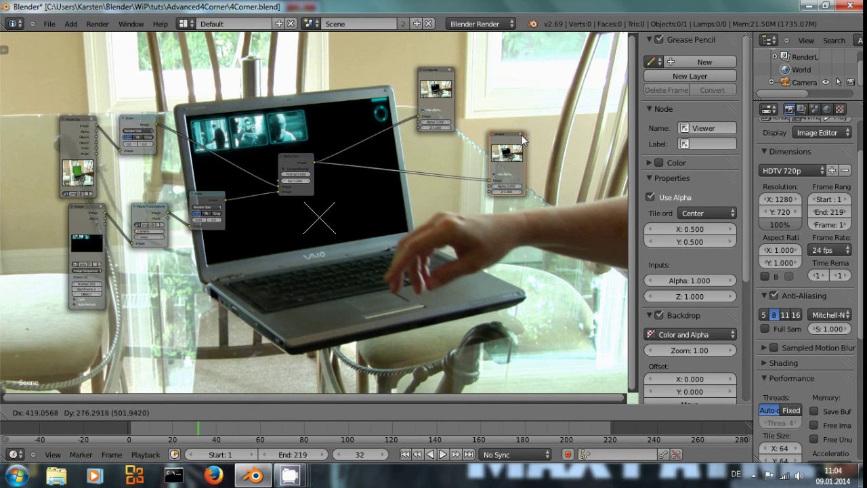
left_click(130, 121, "ctrl+shift")
left_click(335, 427)
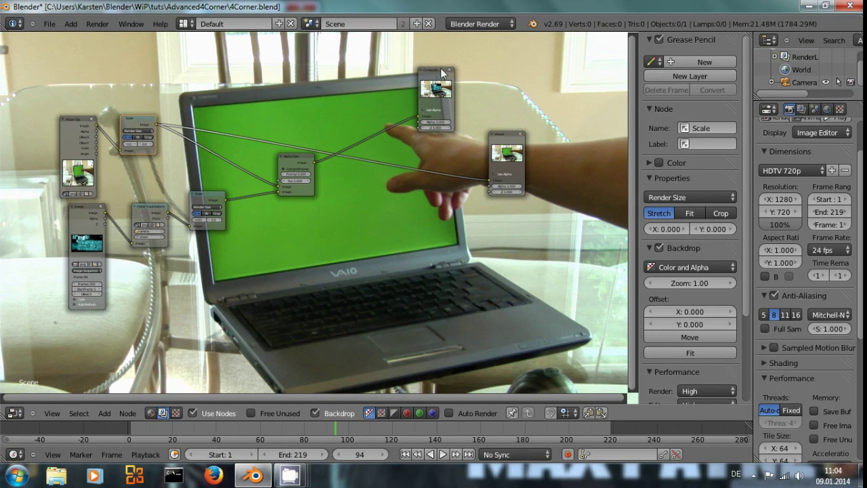
Shift Composite up-right, Viewer down-left and Alpha Over to the right
left_click_drag(441, 77, 493, 68)
left_click_drag(526, 140, 516, 176)
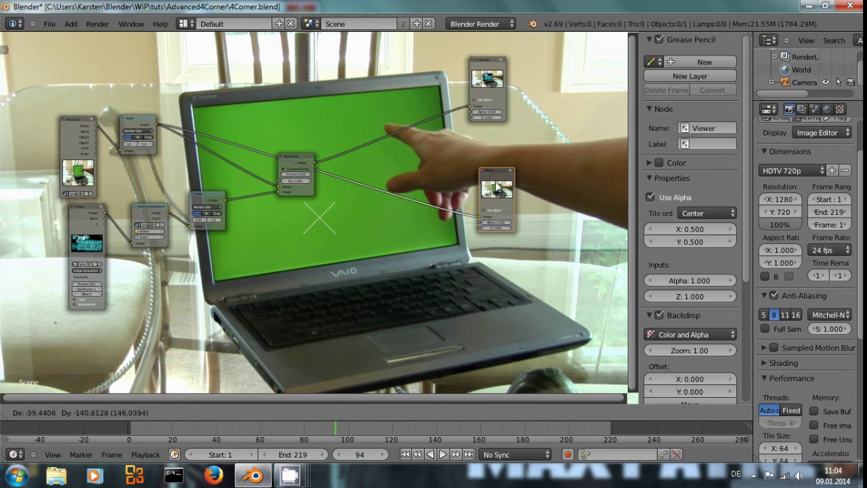
left_click_drag(284, 159, 326, 180)
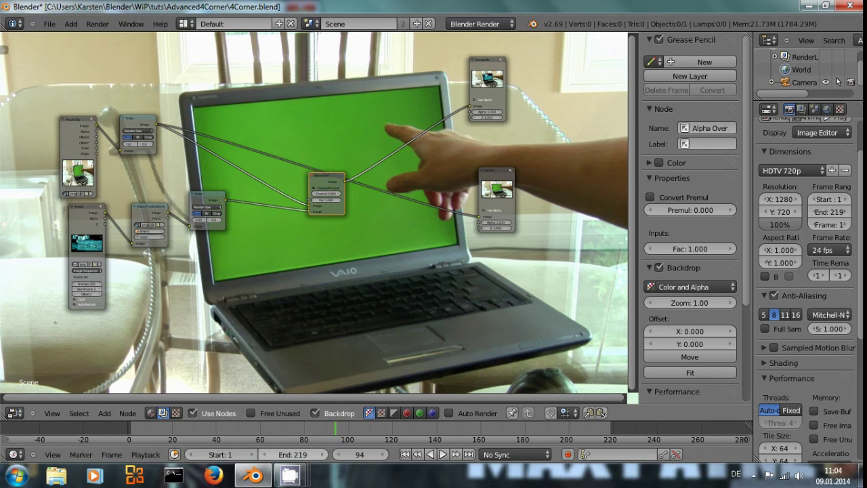
mouse_move(292, 475)
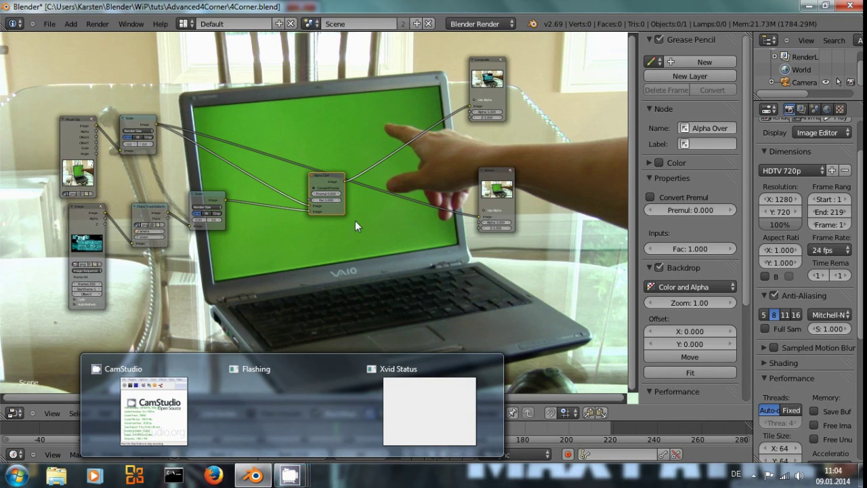